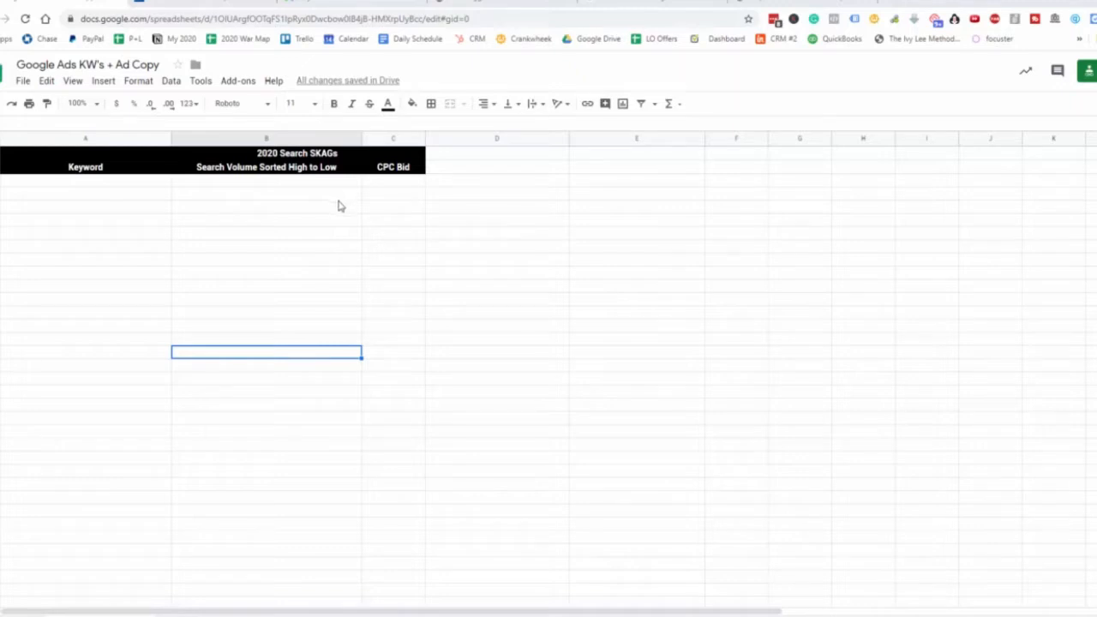
Switch to the Clean Crawls website and view its list of services
{"action": "left_click", "coordinate": [137, 246]}
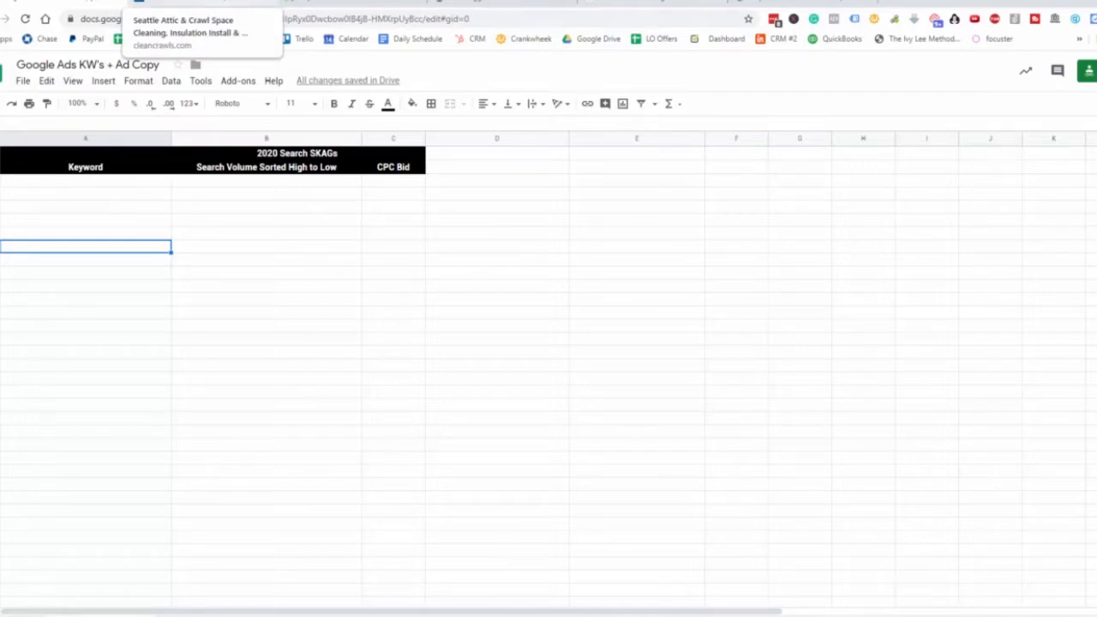
{"action": "left_click", "coordinate": [202, 5]}
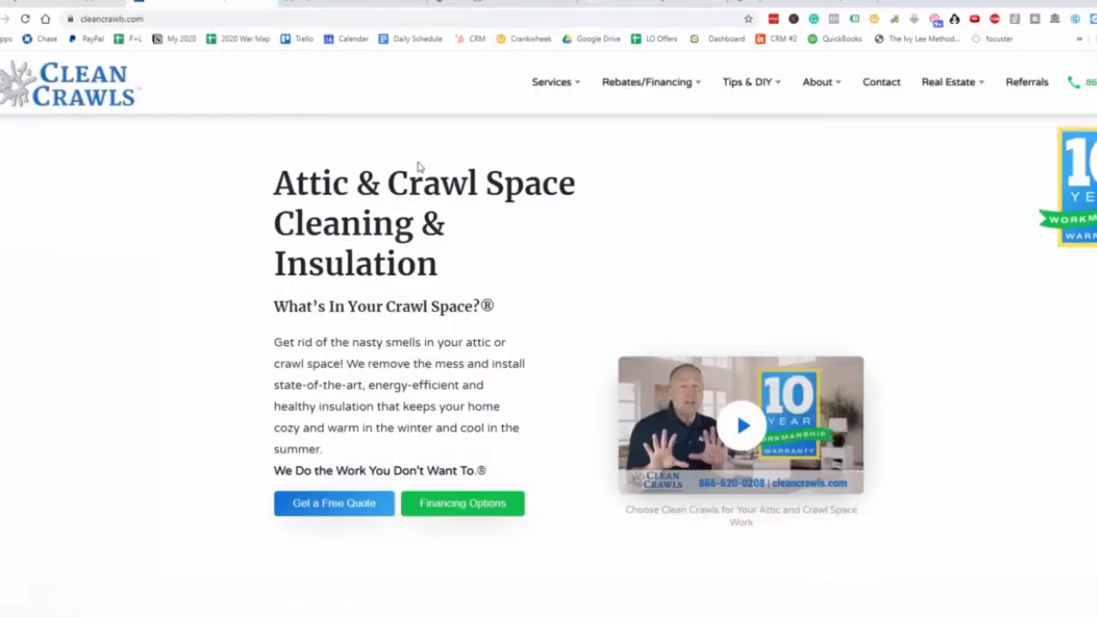
{"action": "left_click", "coordinate": [572, 86]}
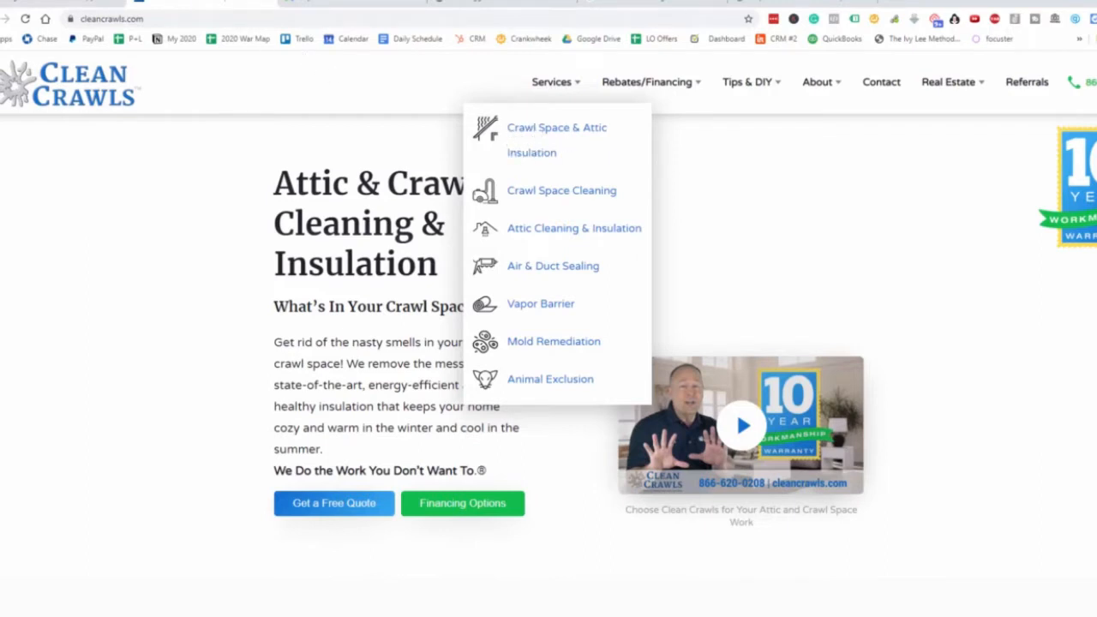
Return to the Google Ads keyword sheet and enter "crawl space cleaning" as the first entry in the Keyword column
{"action": "left_click", "coordinate": [64, 3]}
{"action": "left_click", "coordinate": [109, 186]}
{"action": "type", "text": "Cr"}
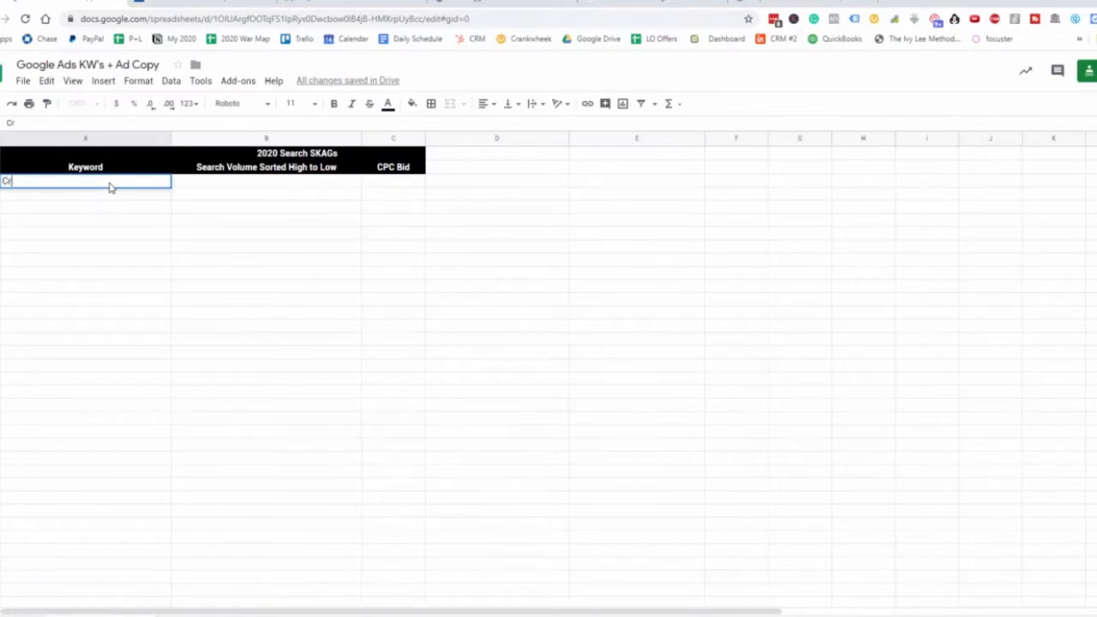
{"action": "type", "text": "awl"}
{"action": "key", "text": "BackSpace"}
{"action": "key", "text": "BackSpace"}
{"action": "key", "text": "BackSpace"}
{"action": "key", "text": "BackSpace"}
{"action": "key", "text": "BackSpace"}
{"action": "type", "text": "crawl space c"}
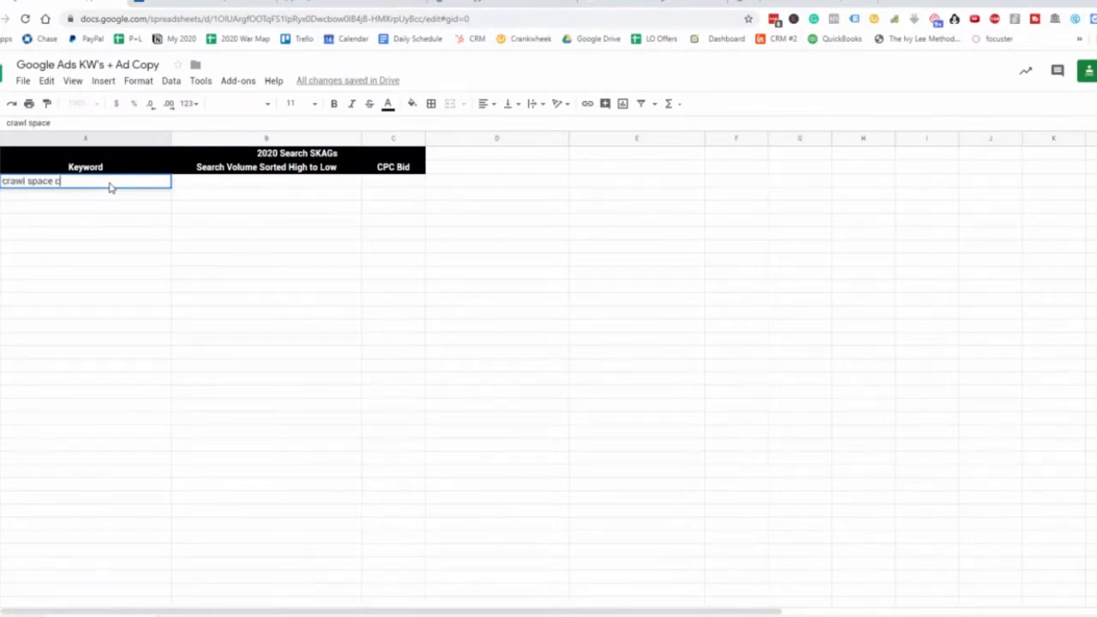
{"action": "type", "text": ";ean"}
{"action": "key", "text": "BackSpace"}
{"action": "key", "text": "BackSpace"}
{"action": "type", "text": "eaning"}
Enter "crawl space insulation" as the second entry in the Keyword column
{"action": "left_click", "coordinate": [123, 197]}
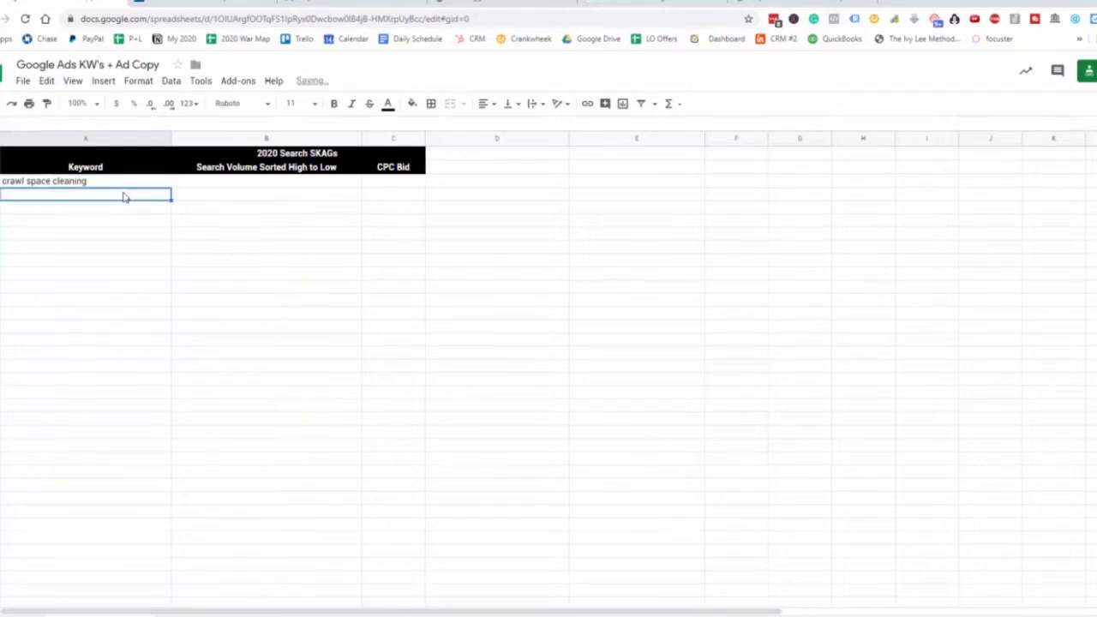
{"action": "type", "text": "crawl"}
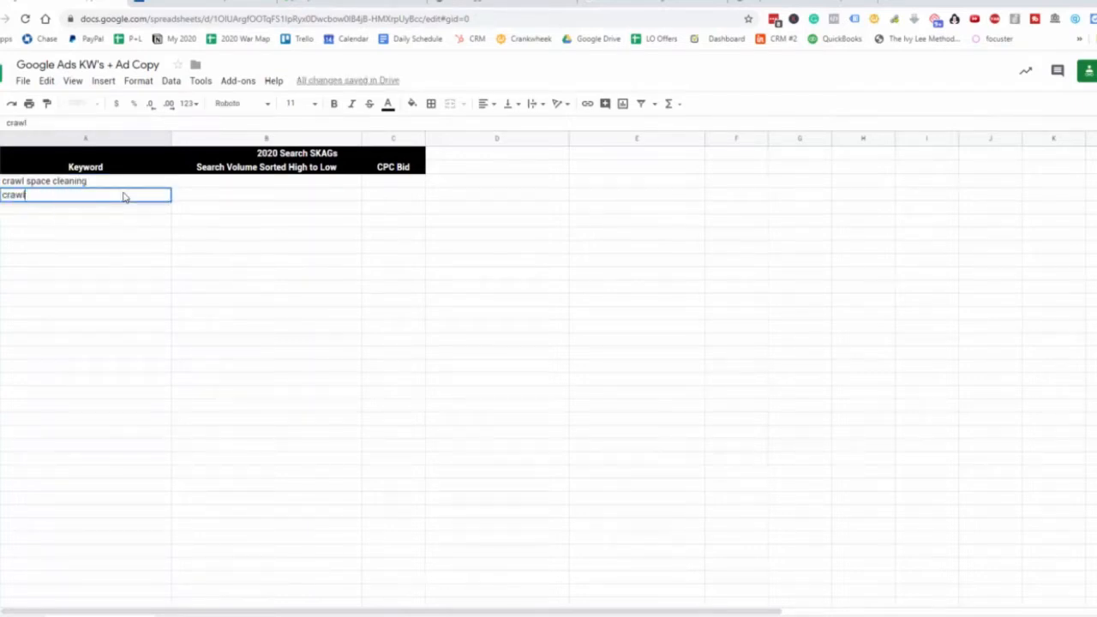
{"action": "type", "text": " space insulation"}
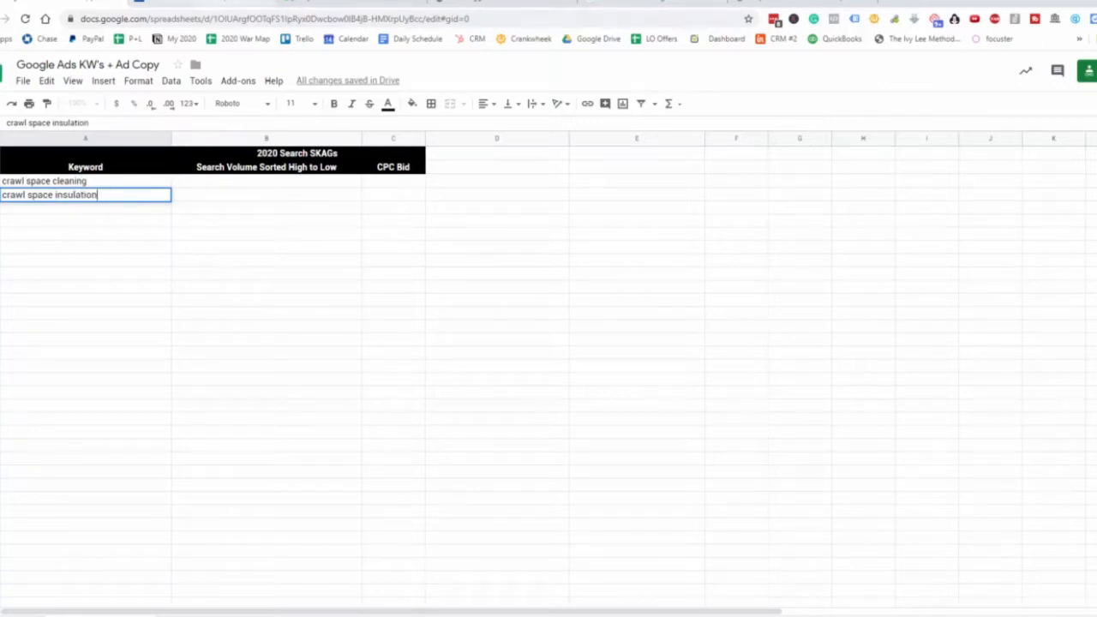
Check the Clean Crawls services list again, and add "attic cleaning" as the third keyword in the sheet
{"action": "left_click", "coordinate": [214, 2]}
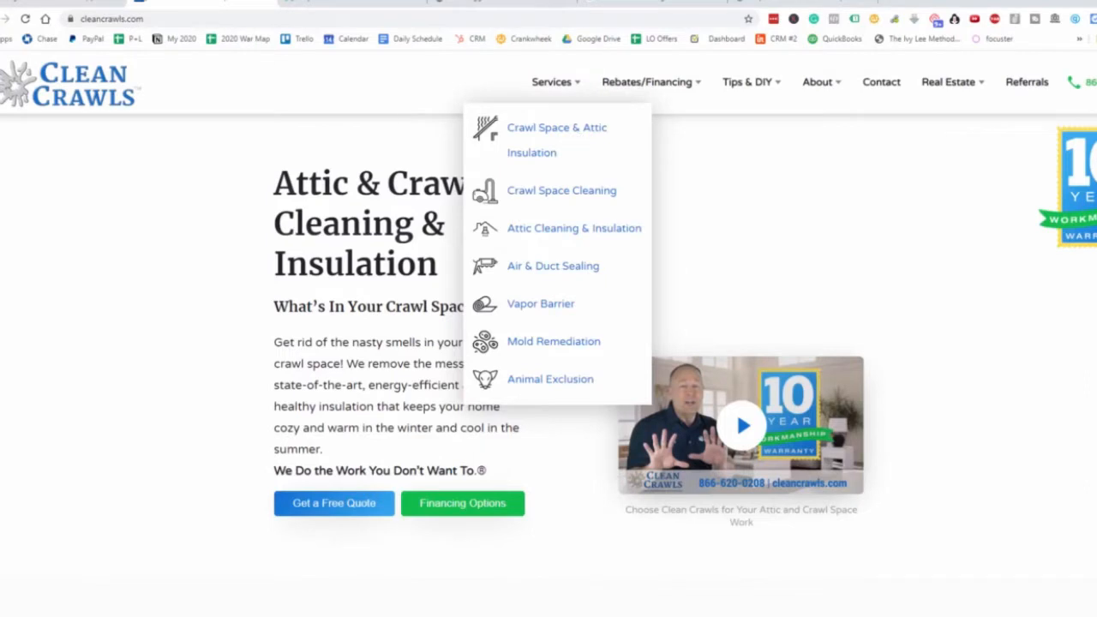
{"action": "key", "text": "ctrl+shift+Tab"}
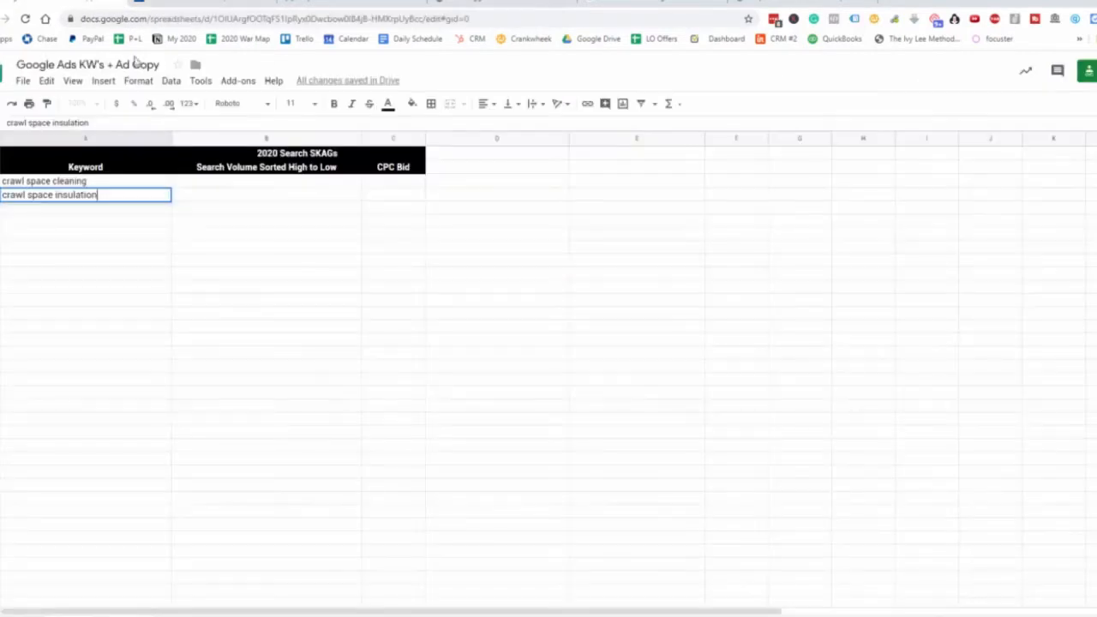
{"action": "left_click", "coordinate": [66, 209]}
{"action": "type", "text": "attic "}
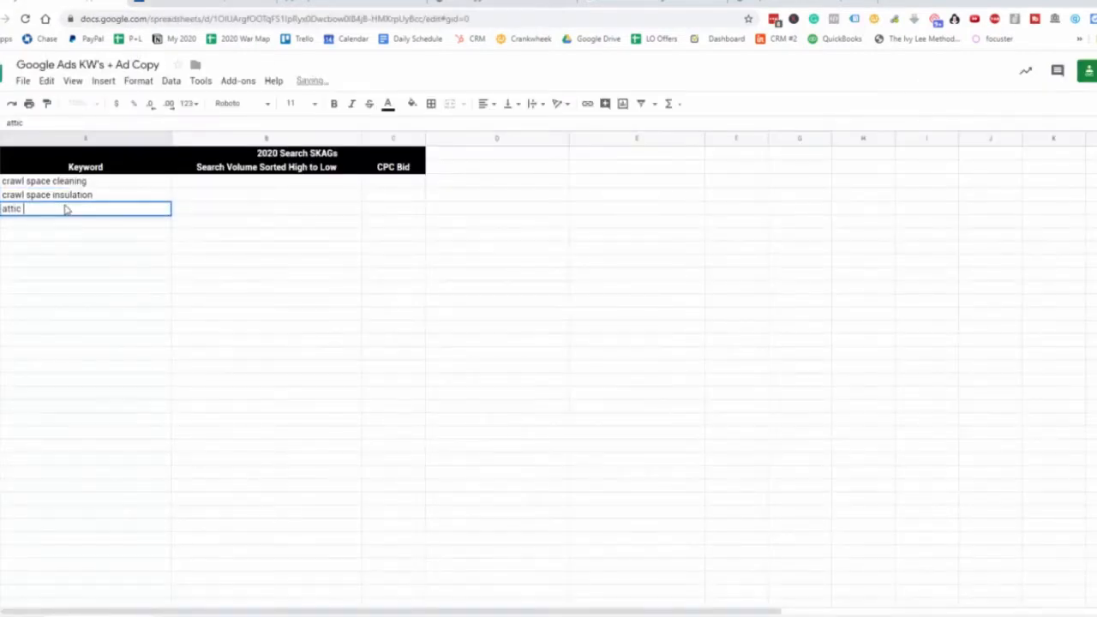
{"action": "type", "text": "cleaning"}
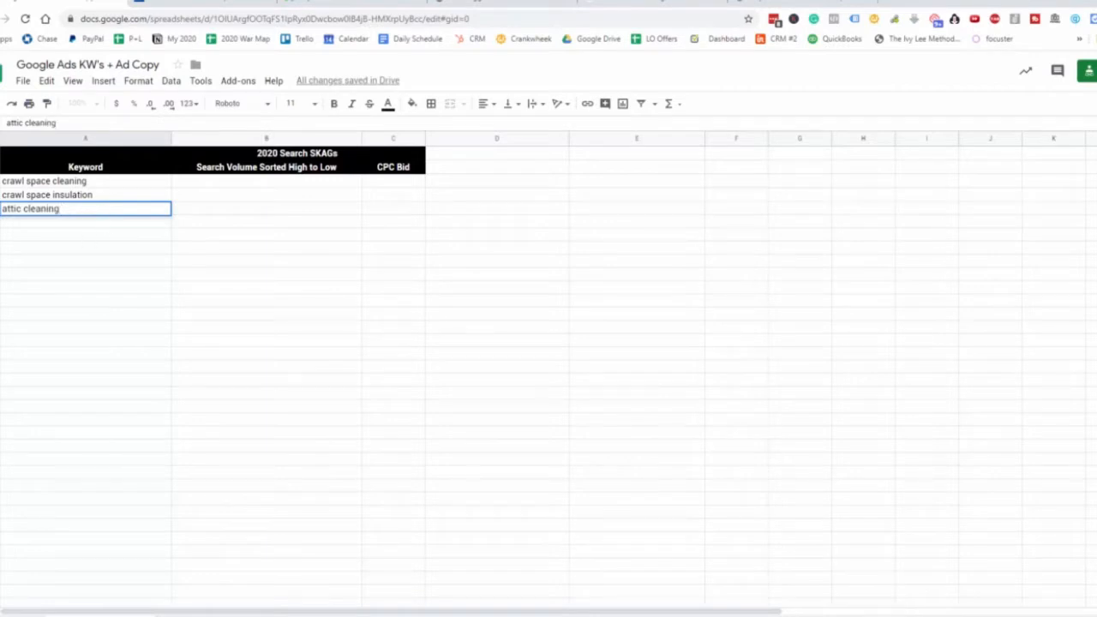
Enter "attic insultation" as the fourth entry in the Keyword column
{"action": "left_click", "coordinate": [14, 225]}
{"action": "type", "text": "att"}
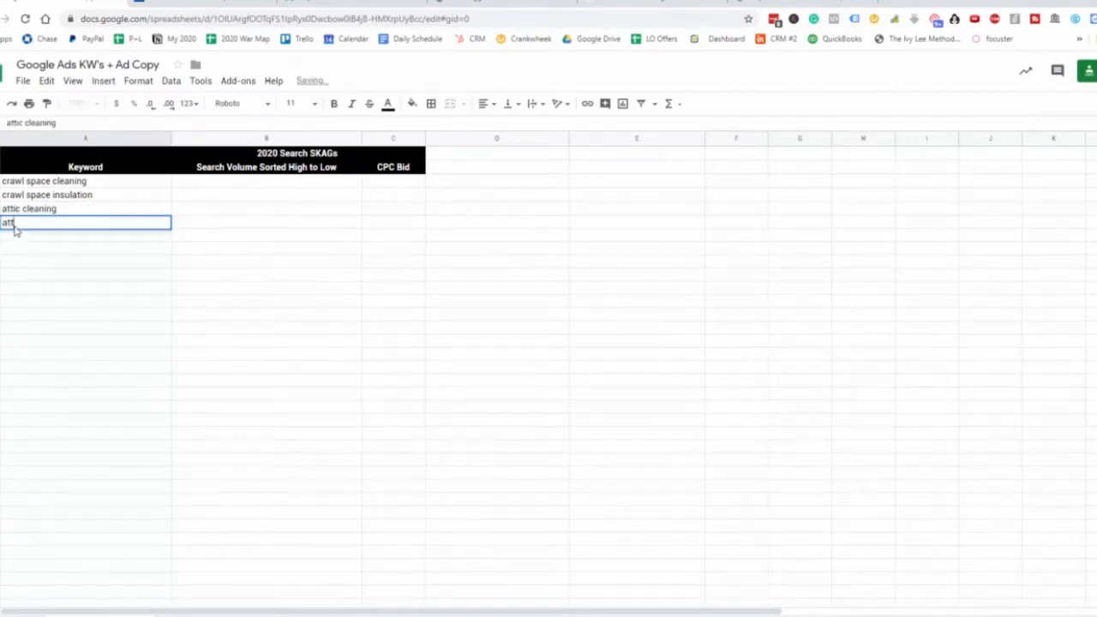
{"action": "type", "text": "ic insulation"}
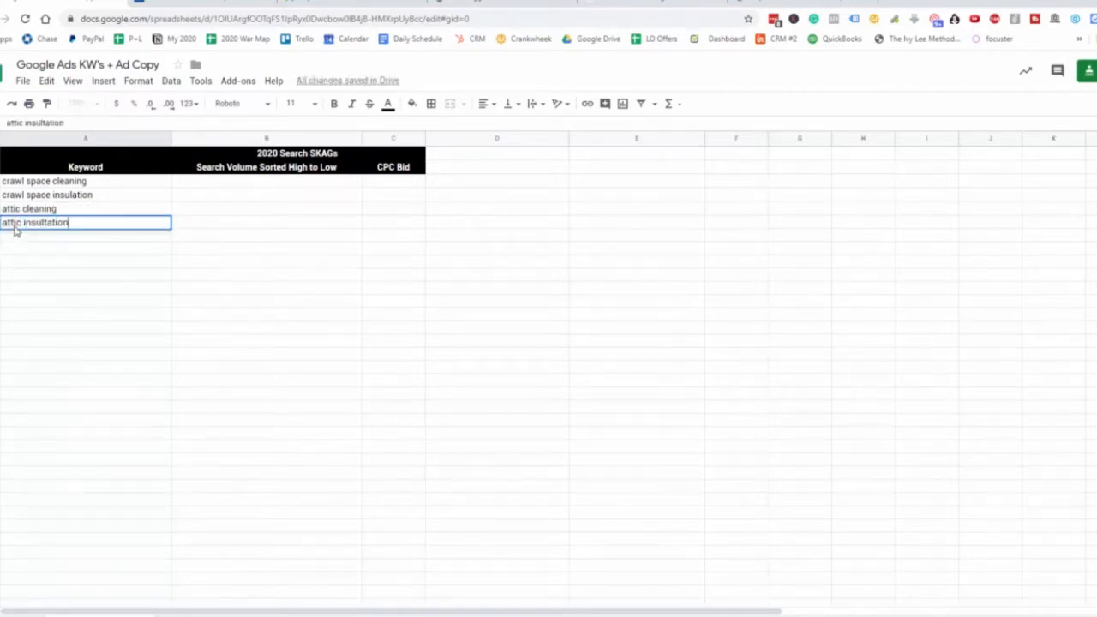
{"action": "left_click", "coordinate": [257, 195]}
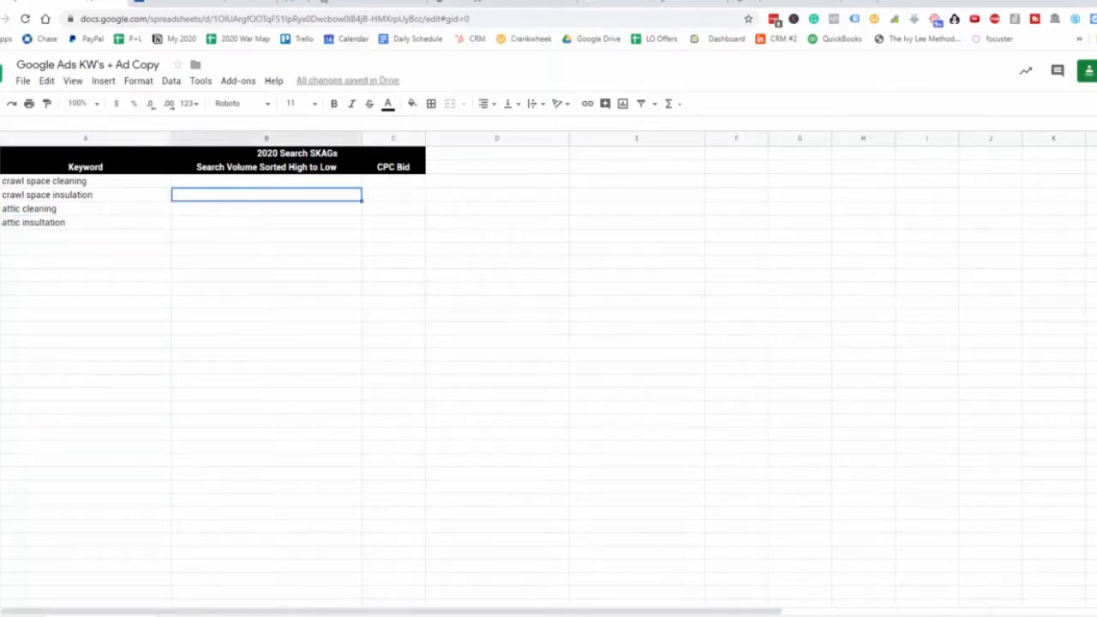
{"action": "left_click", "coordinate": [197, 5]}
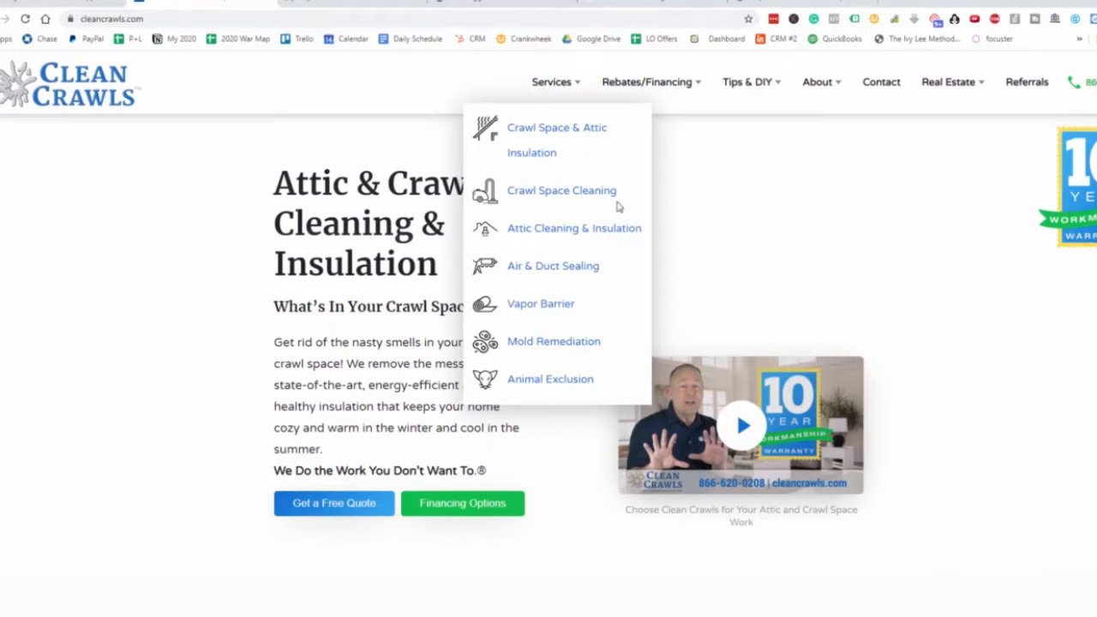
{"action": "left_click", "coordinate": [114, 3]}
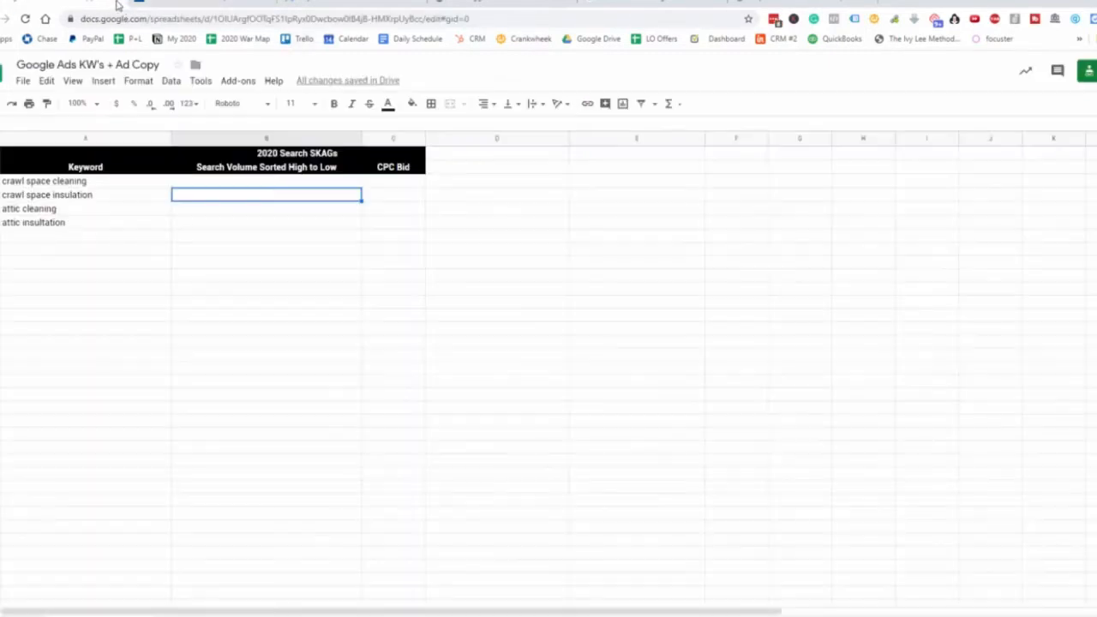
Copy "crawl space cleaning" from the sheet and get new keyword ideas for it in Google Ads Keyword Planner
{"action": "double_click", "coordinate": [72, 181]}
{"action": "left_click_drag", "start_coordinate": [92, 182], "coordinate": [6, 184]}
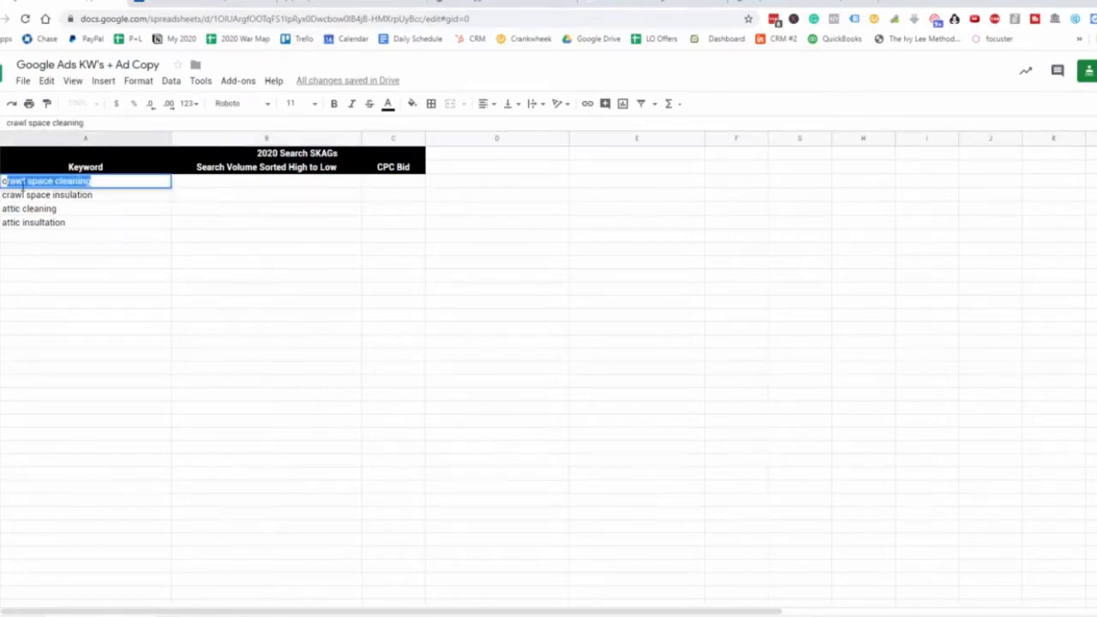
{"action": "right_click", "coordinate": [26, 183]}
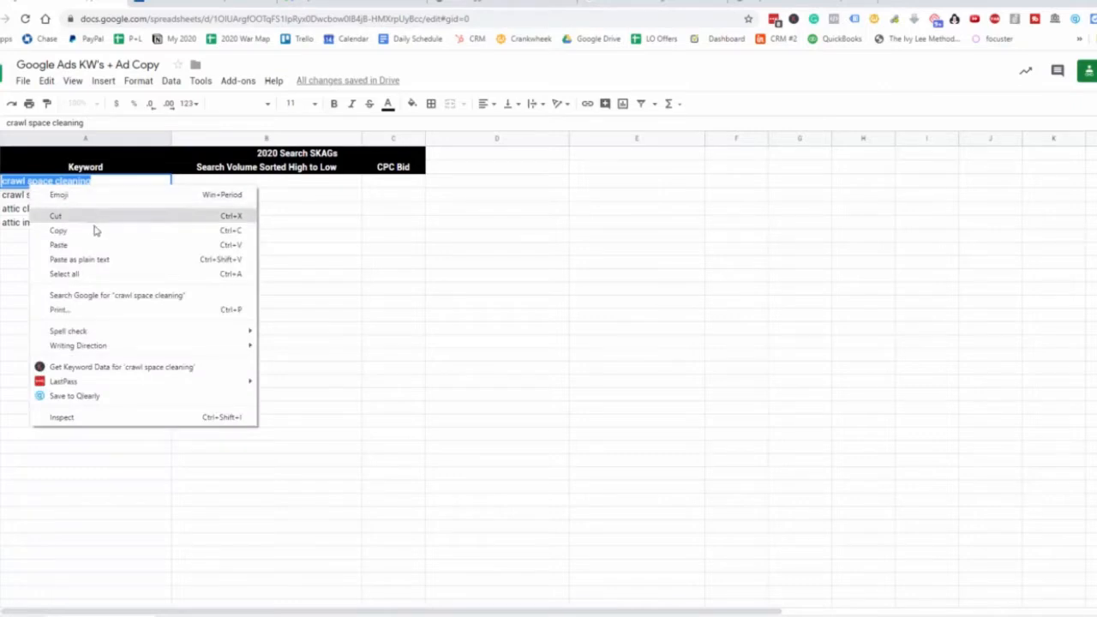
{"action": "left_click", "coordinate": [95, 230]}
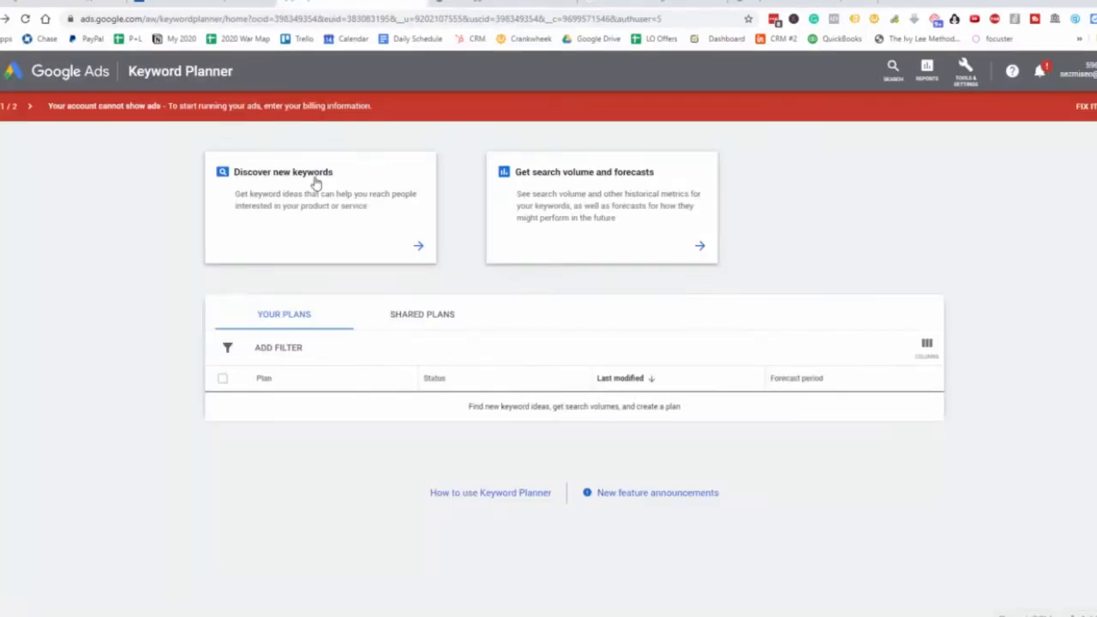
{"action": "left_click", "coordinate": [321, 201]}
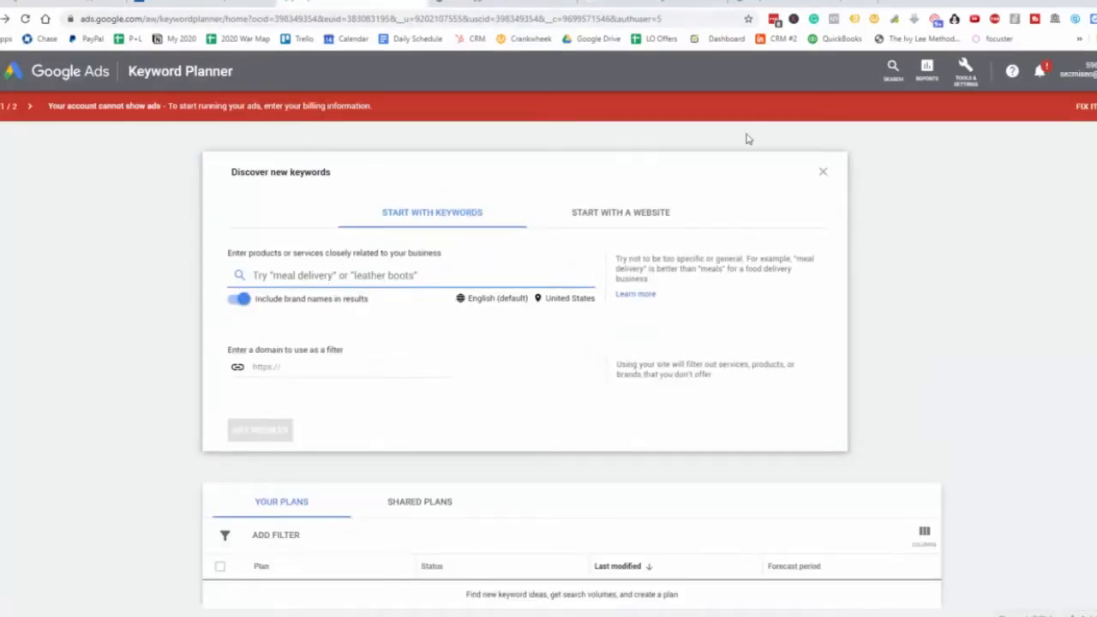
{"action": "key", "text": "ctrl+v"}
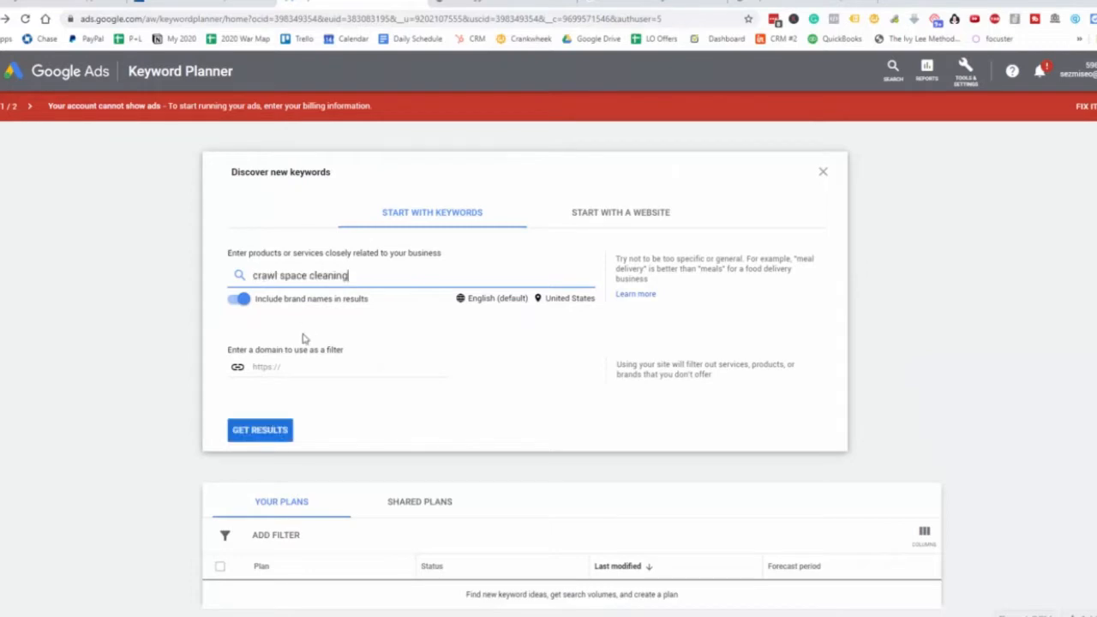
{"action": "left_click", "coordinate": [262, 431]}
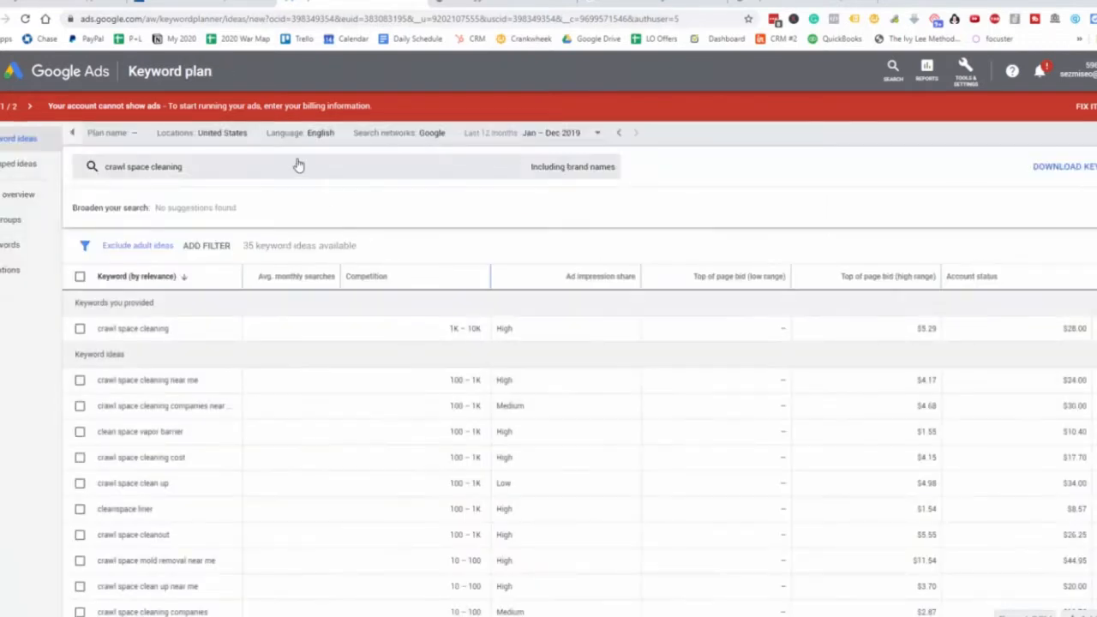
Change the keyword plan's targeted location to the city of Seattle, Washington, removing United States
{"action": "left_click", "coordinate": [253, 137]}
{"action": "type", "text": "seat"}
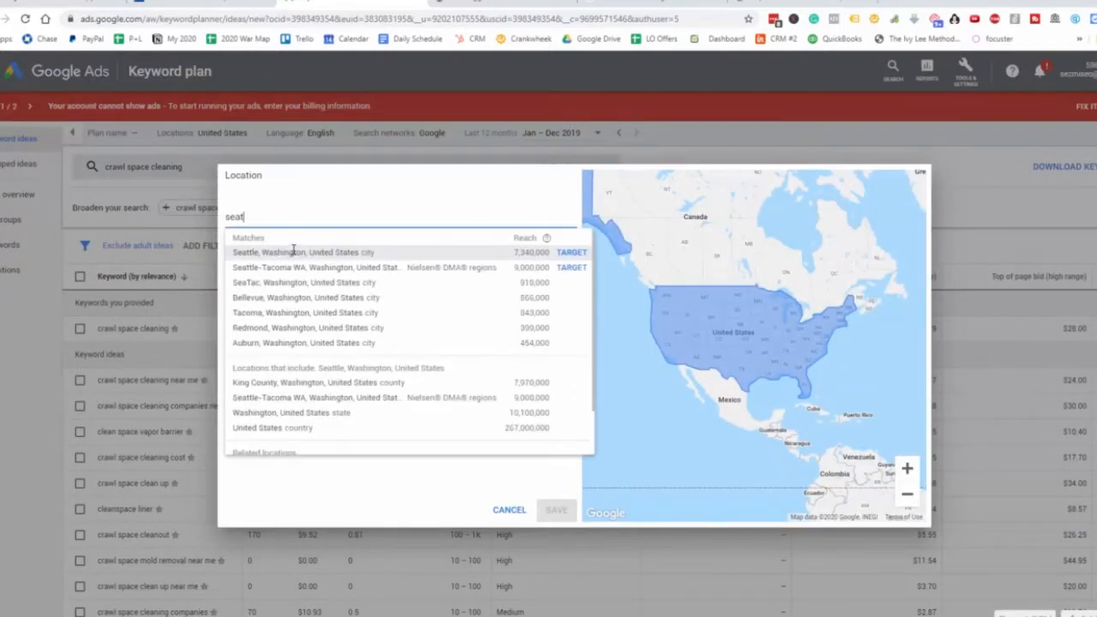
{"action": "left_click", "coordinate": [293, 252]}
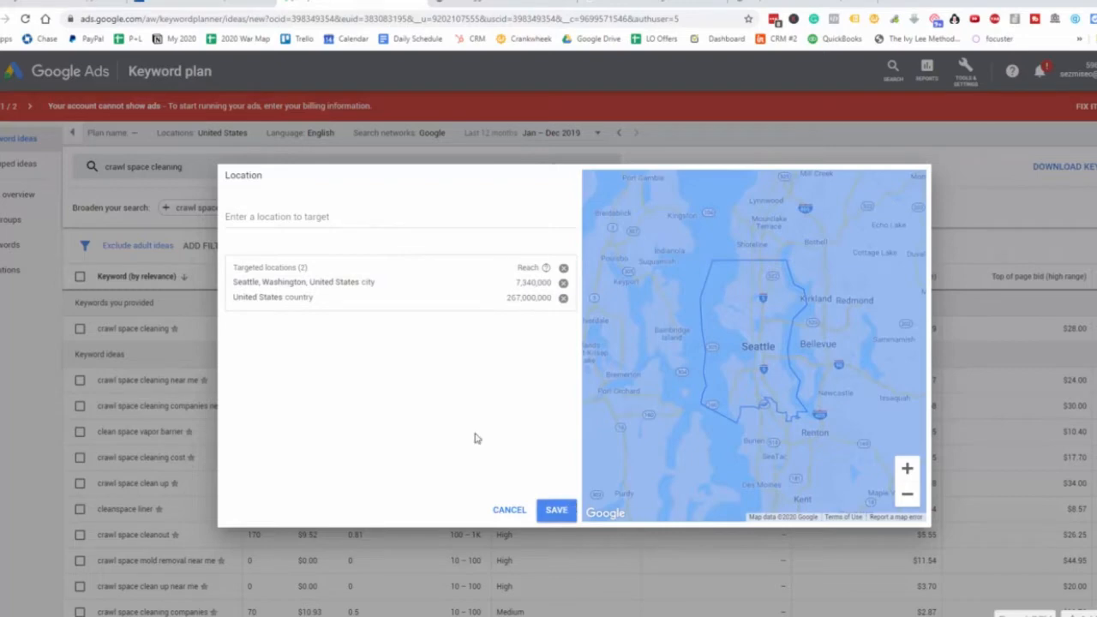
{"action": "left_click", "coordinate": [563, 299]}
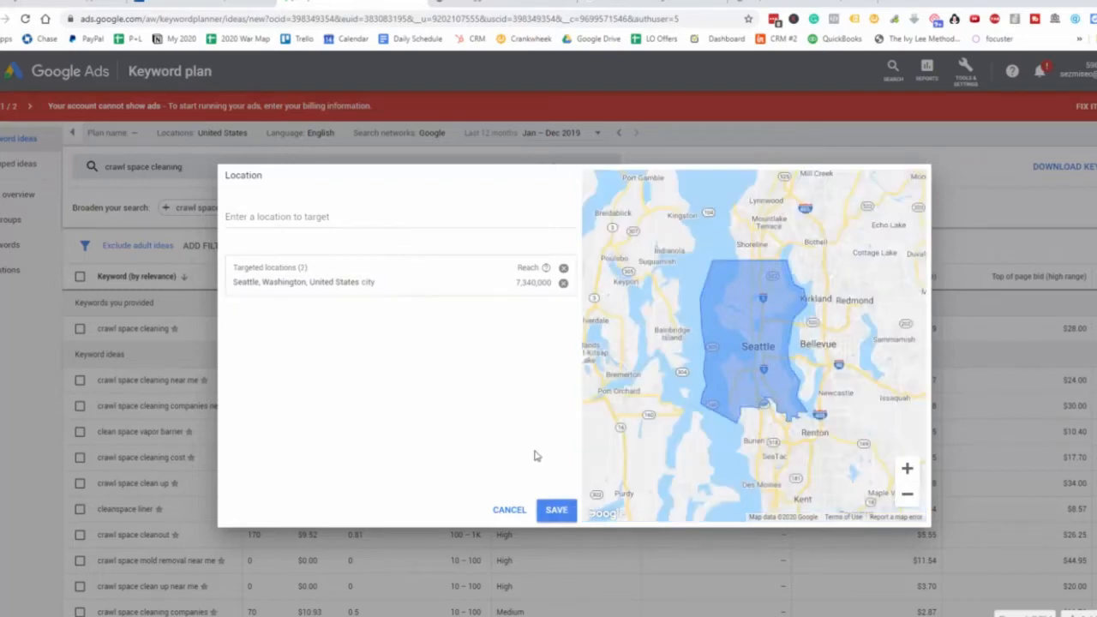
{"action": "left_click", "coordinate": [557, 510]}
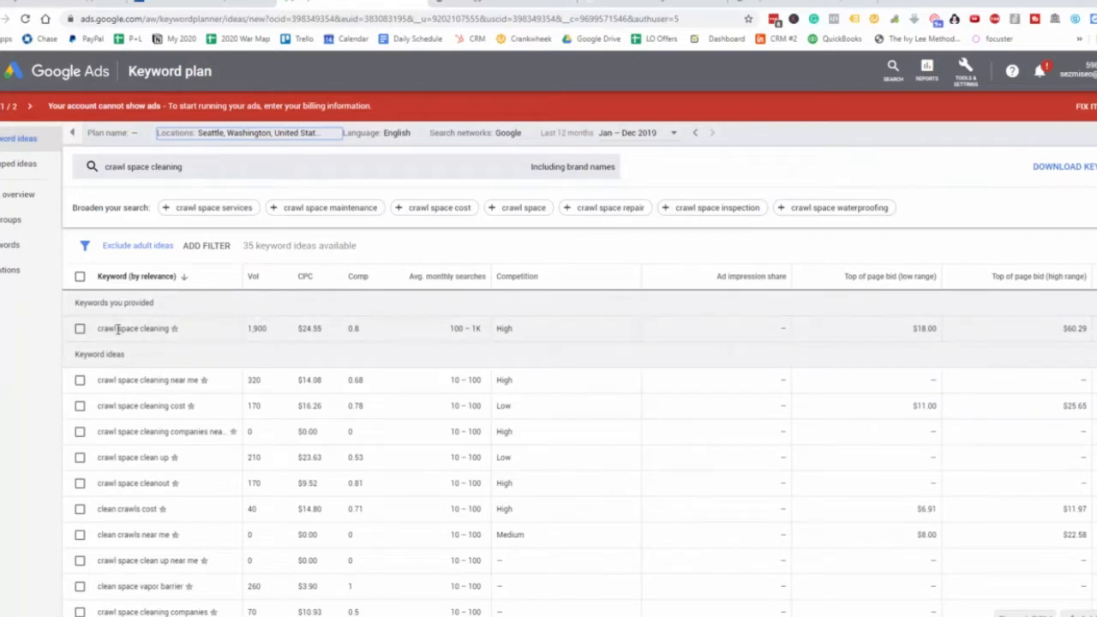
Copy the 1,900 volume of "crawl space cleaning" into its Search Volume cell in the keyword sheet
{"action": "double_click", "coordinate": [254, 328]}
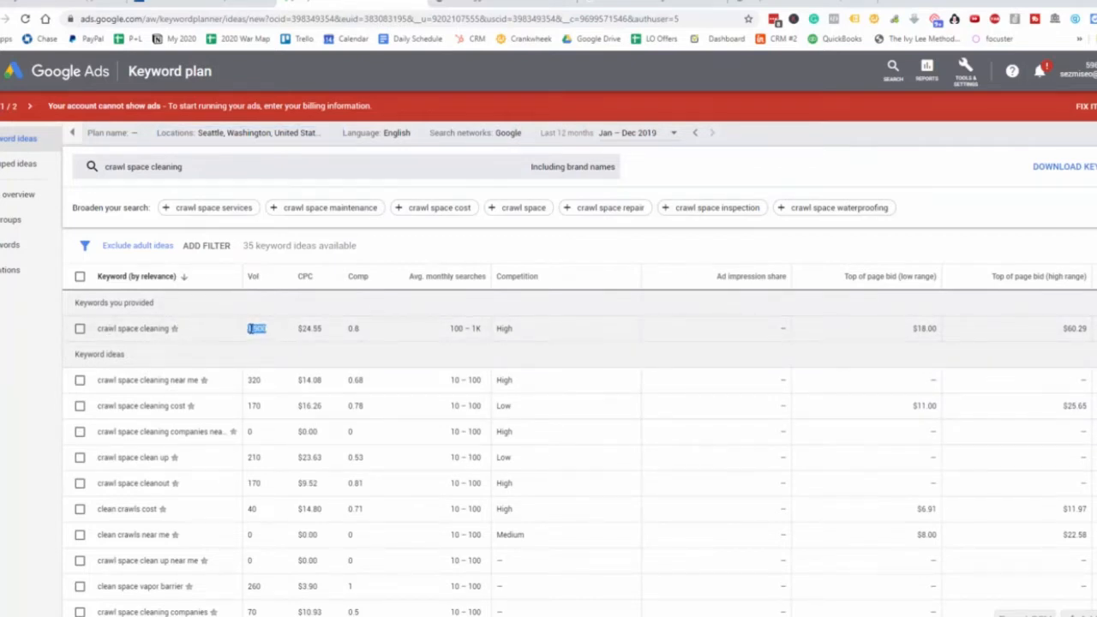
{"action": "right_click", "coordinate": [255, 330]}
{"action": "left_click", "coordinate": [269, 341]}
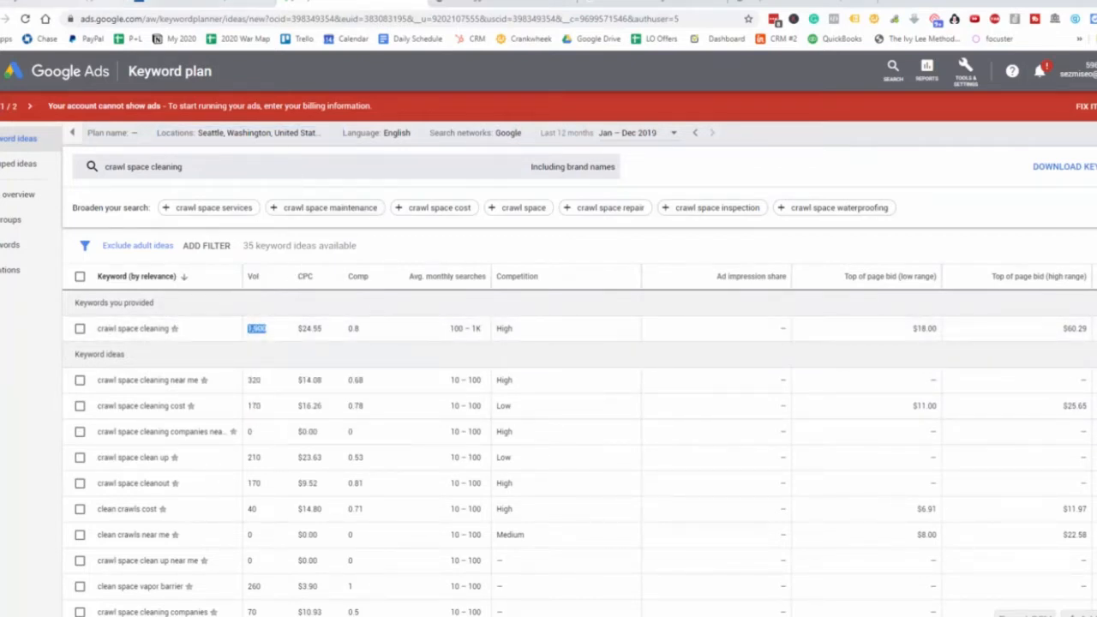
{"action": "left_click", "coordinate": [83, 2]}
{"action": "left_click", "coordinate": [201, 184]}
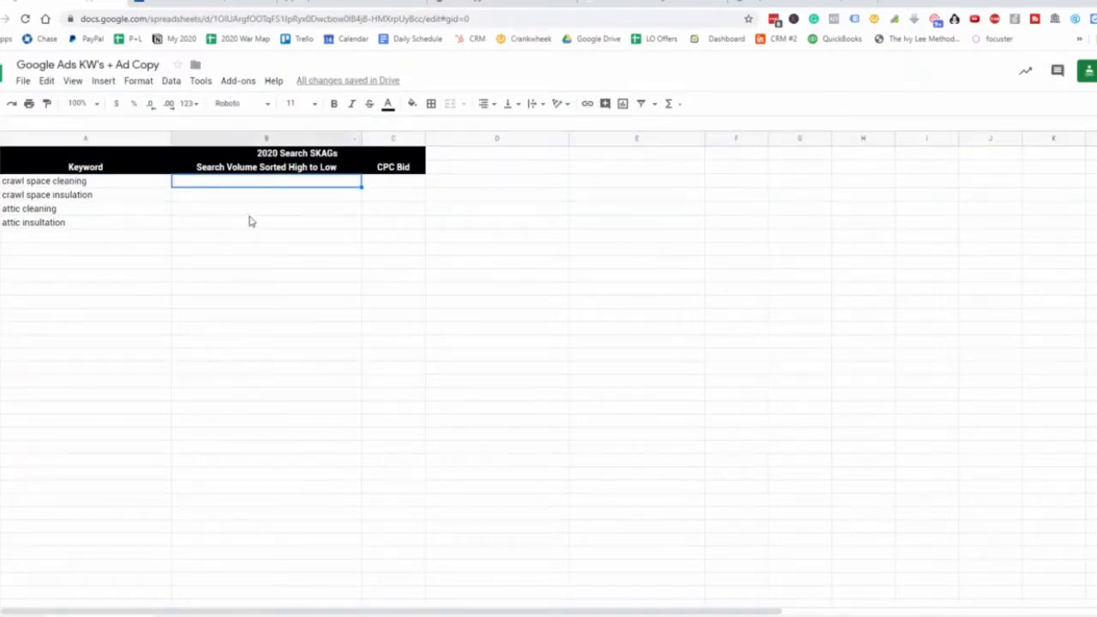
{"action": "key", "text": "ctrl+v"}
{"action": "key", "text": "Down"}
Copy the $24.55 CPC of "crawl space cleaning" from Keyword Planner into its CPC Bid cell in the sheet
{"action": "left_click", "coordinate": [371, 185]}
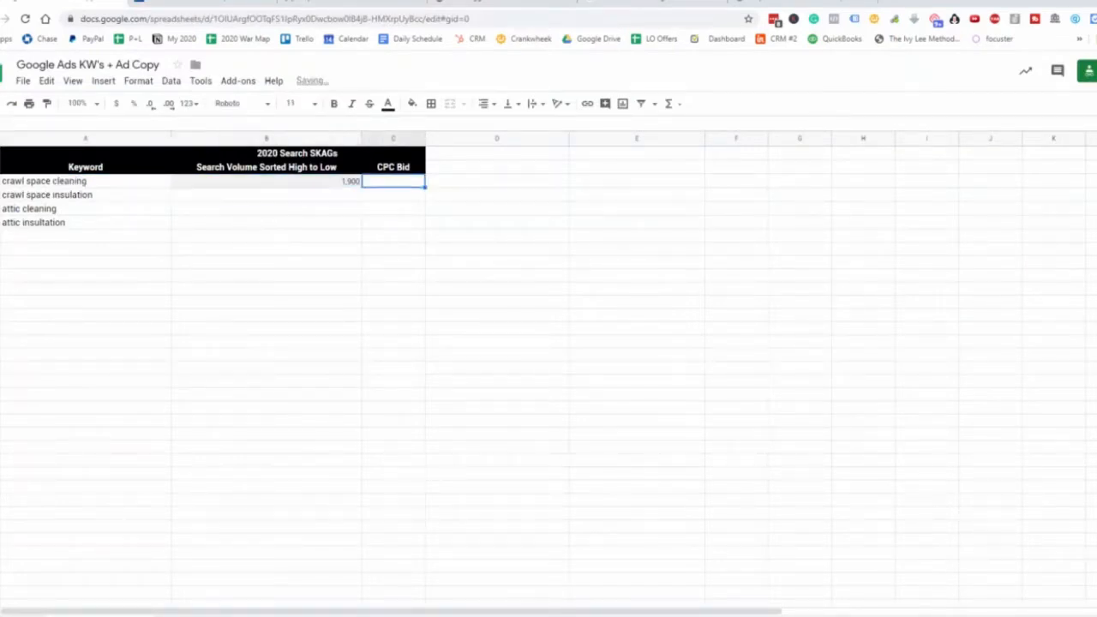
{"action": "left_click", "coordinate": [204, 2]}
{"action": "left_click_drag", "start_coordinate": [384, 3], "coordinate": [305, 4]}
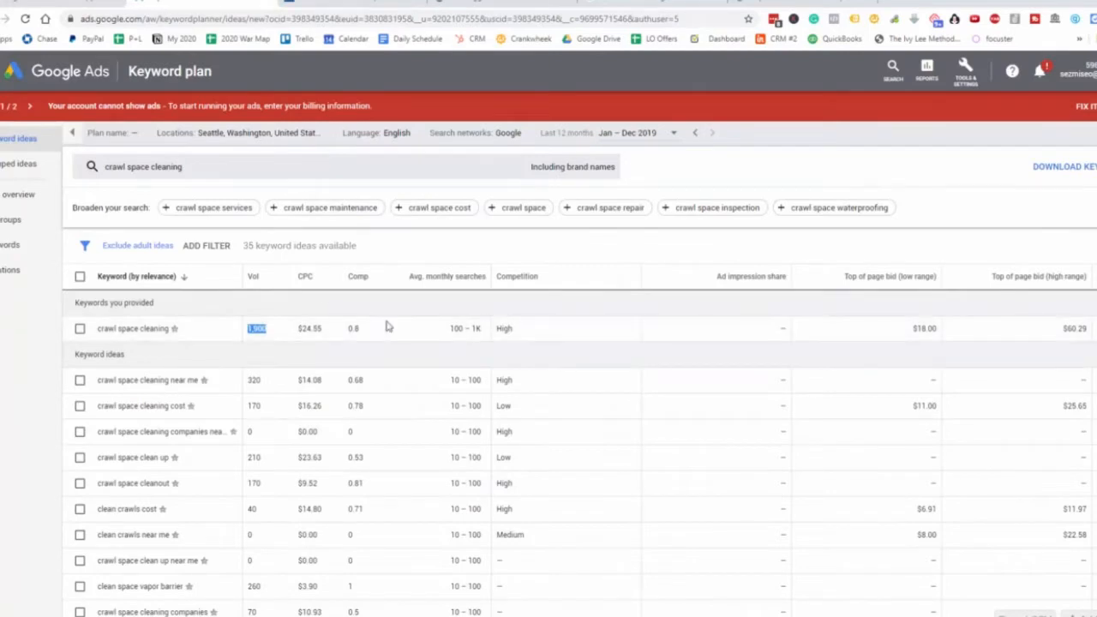
{"action": "left_click_drag", "start_coordinate": [325, 330], "coordinate": [303, 329]}
{"action": "right_click", "coordinate": [303, 329]}
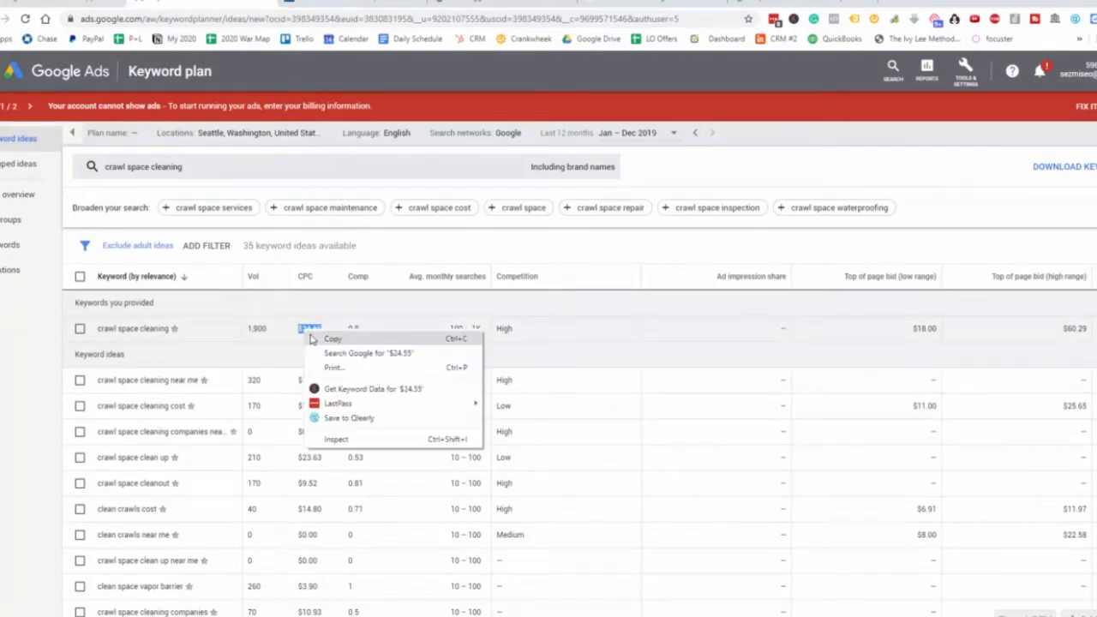
{"action": "left_click", "coordinate": [329, 338]}
{"action": "left_click", "coordinate": [77, 2]}
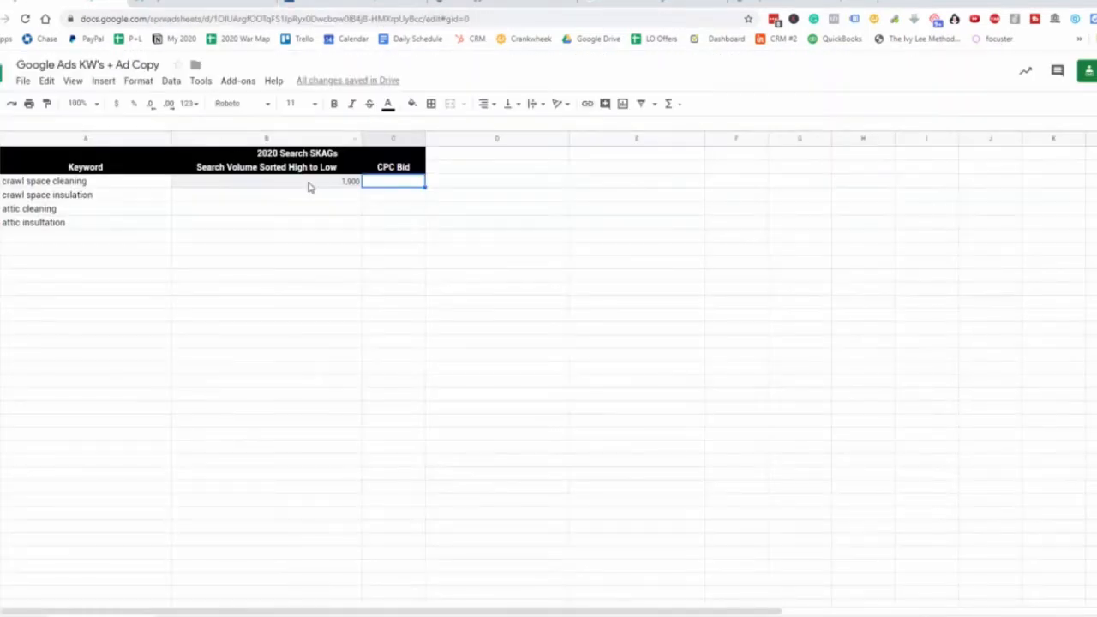
{"action": "key", "text": "ctrl+v"}
{"action": "left_click", "coordinate": [328, 222]}
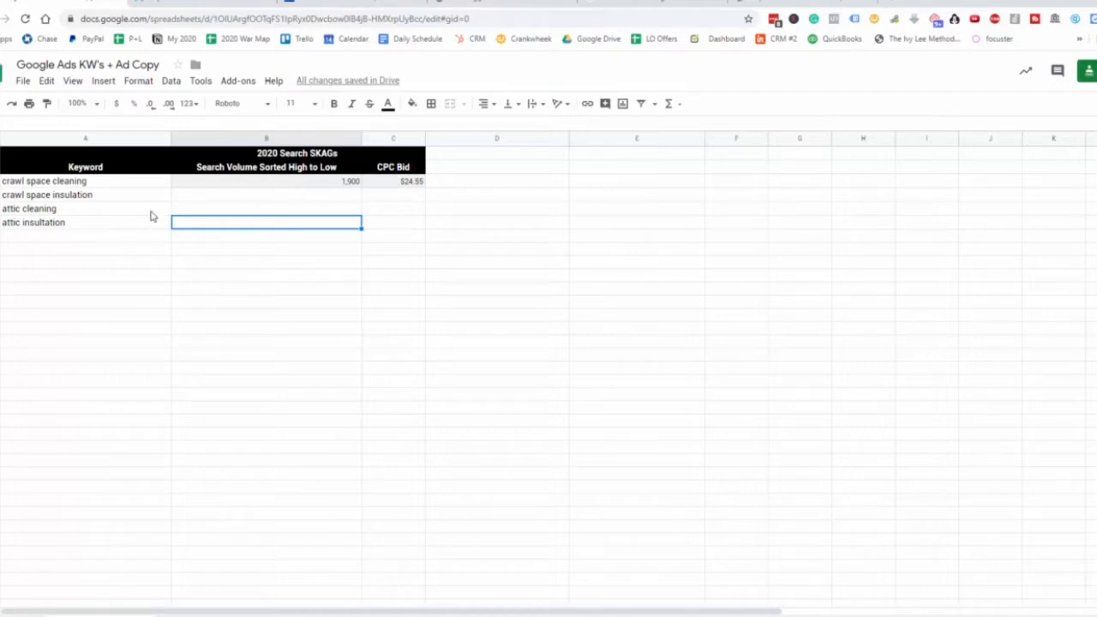
Review the Keyword Planner ideas for "crawl space cleaning", comparing the provided keyword with its related variations
{"action": "left_click", "coordinate": [349, 185]}
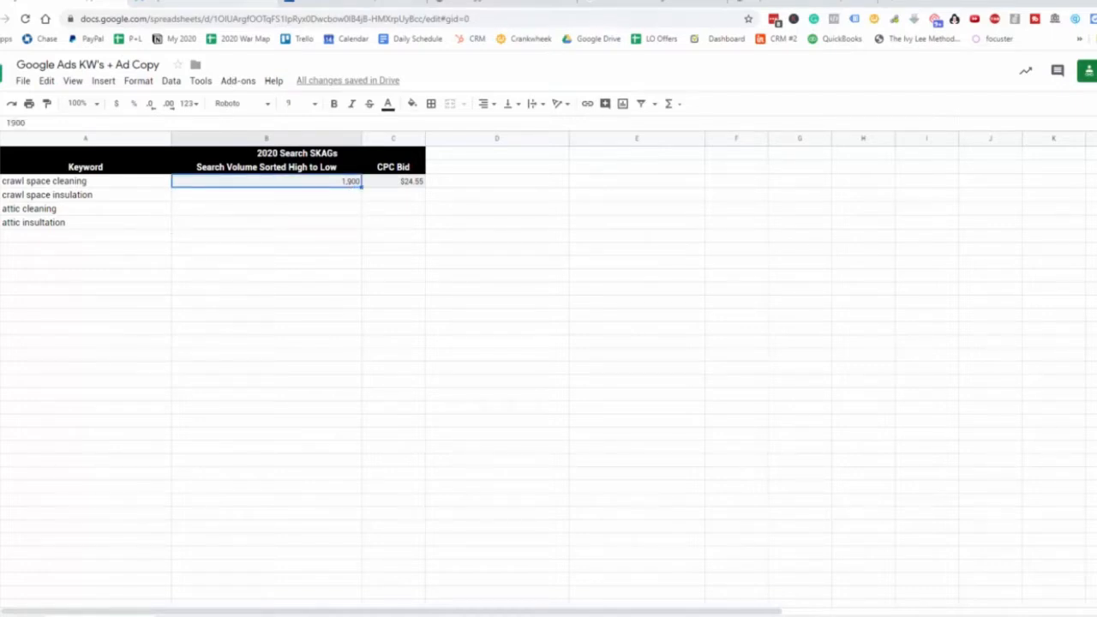
{"action": "left_click", "coordinate": [221, 3]}
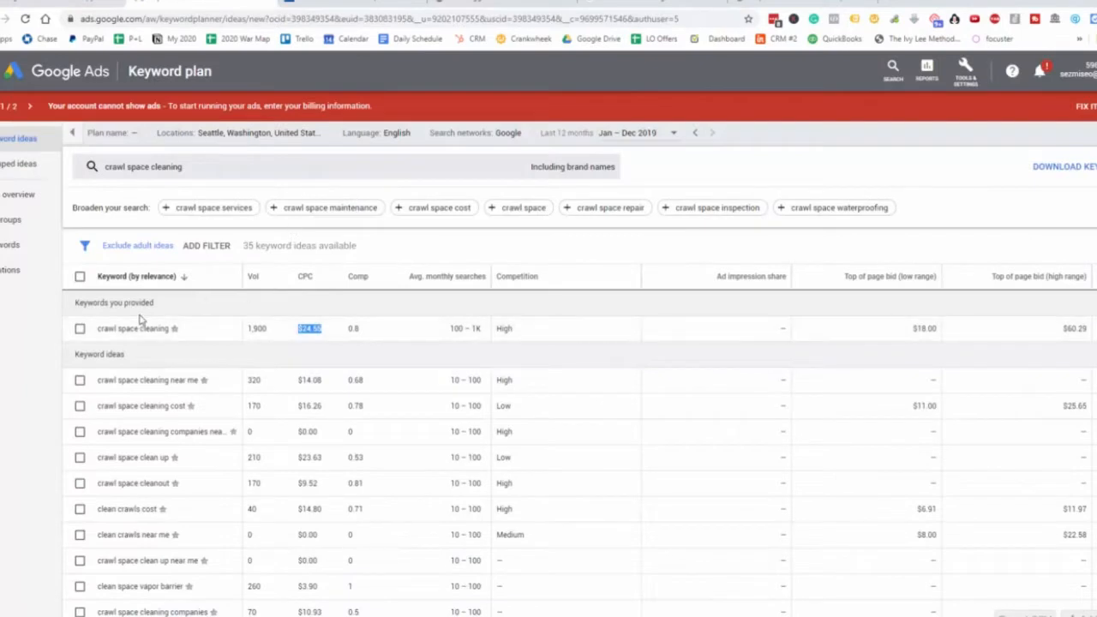
{"action": "left_click_drag", "start_coordinate": [101, 329], "coordinate": [170, 329]}
{"action": "left_click_drag", "start_coordinate": [169, 330], "coordinate": [98, 330]}
{"action": "left_click", "coordinate": [98, 331]}
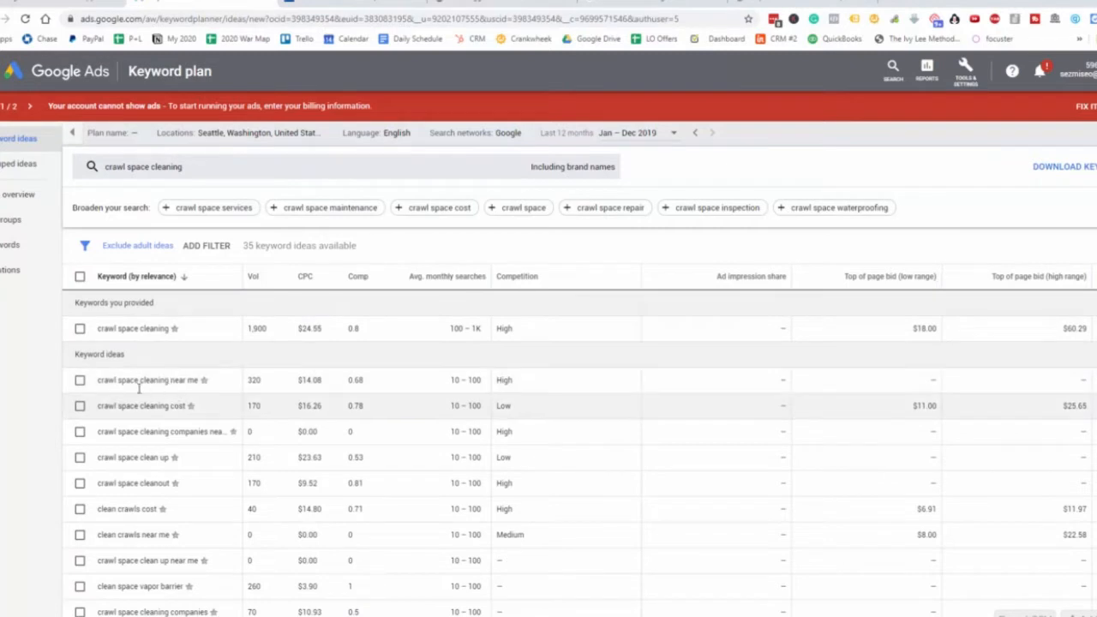
{"action": "triple_click", "coordinate": [134, 329]}
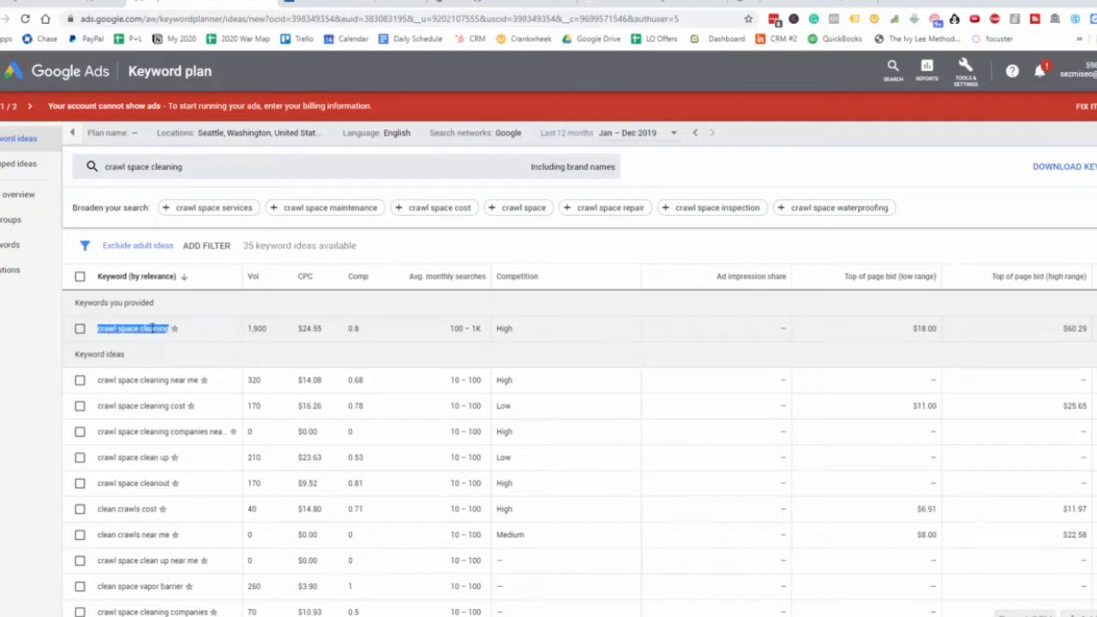
{"action": "scroll", "coordinate": [145, 344], "scroll_direction": "down", "scroll_amount": 1}
{"action": "scroll", "coordinate": [146, 339], "scroll_direction": "up", "scroll_amount": 1}
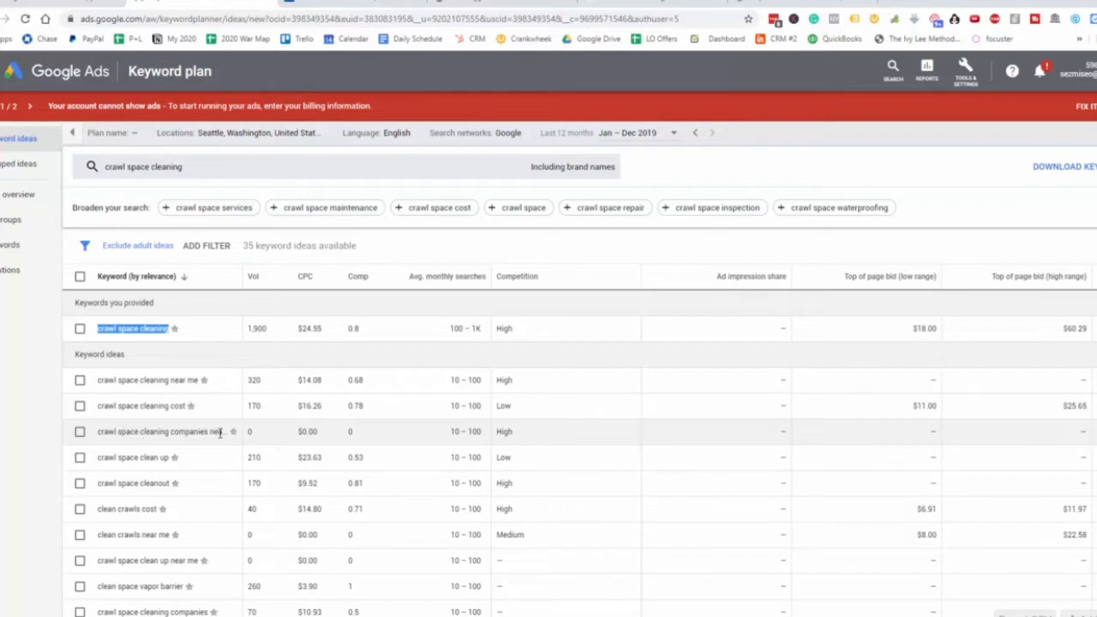
{"action": "left_click", "coordinate": [106, 461]}
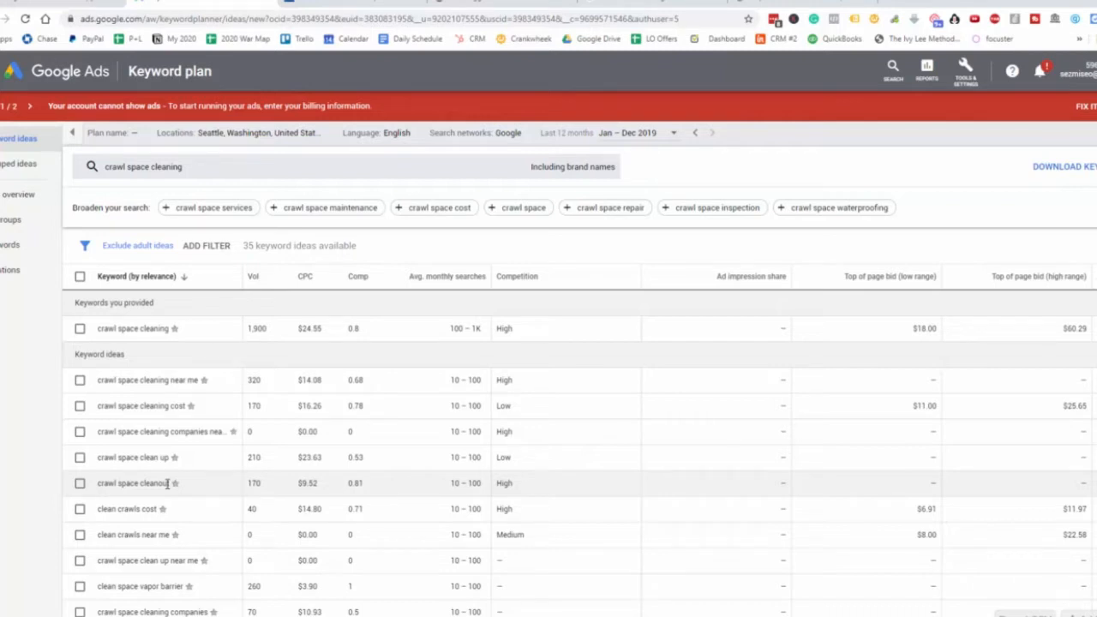
{"action": "scroll", "coordinate": [183, 463], "scroll_direction": "down", "scroll_amount": 1}
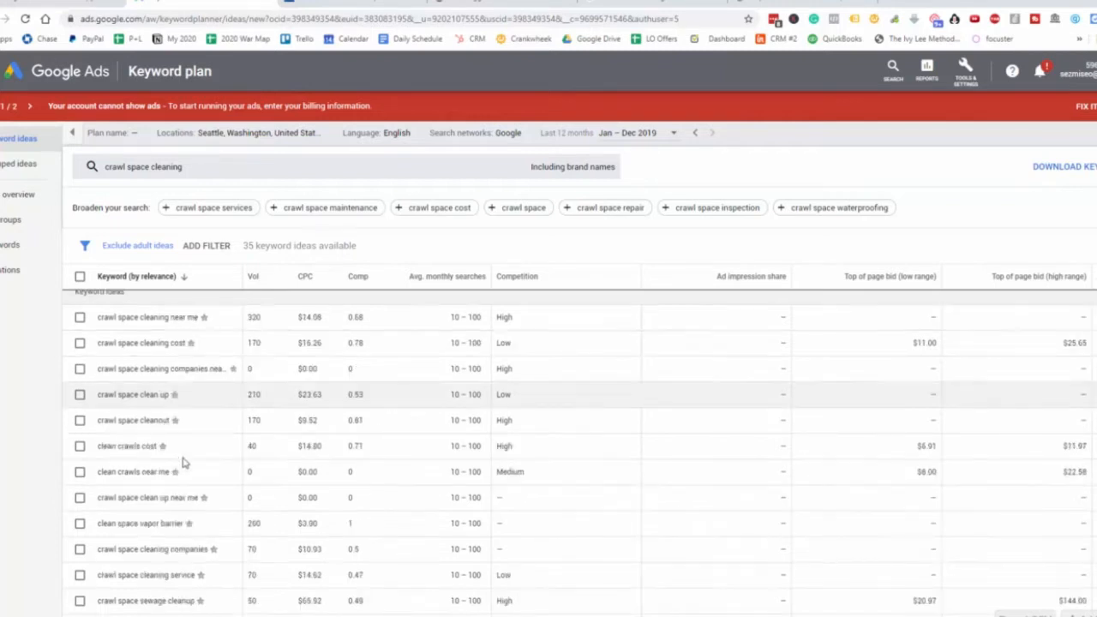
{"action": "scroll", "coordinate": [182, 463], "scroll_direction": "down", "scroll_amount": 1}
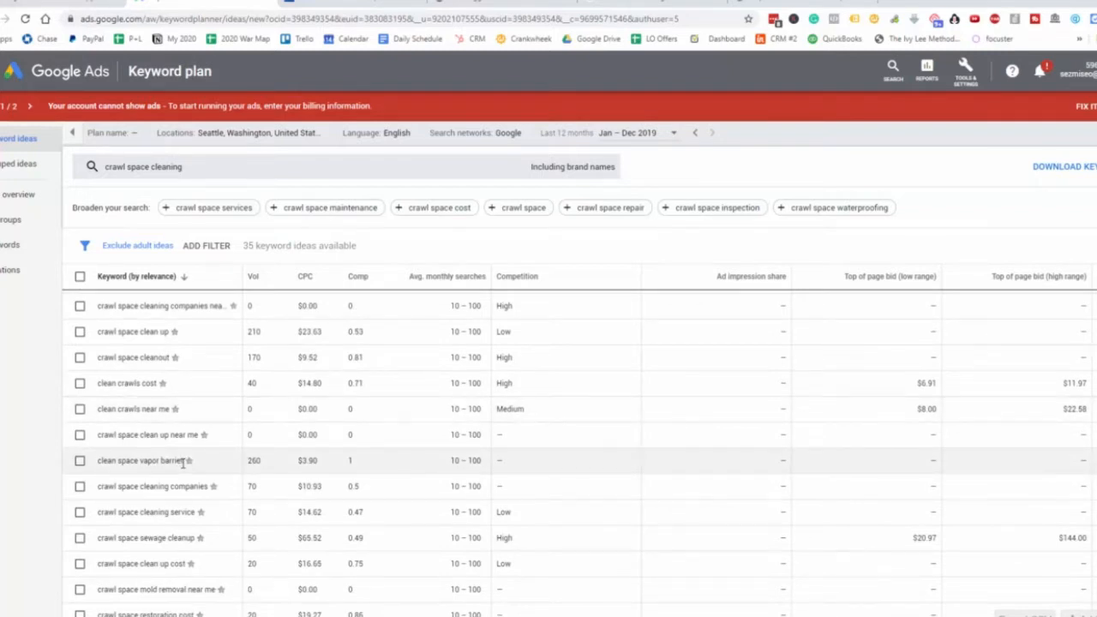
{"action": "scroll", "coordinate": [162, 439], "scroll_direction": "down", "scroll_amount": 1}
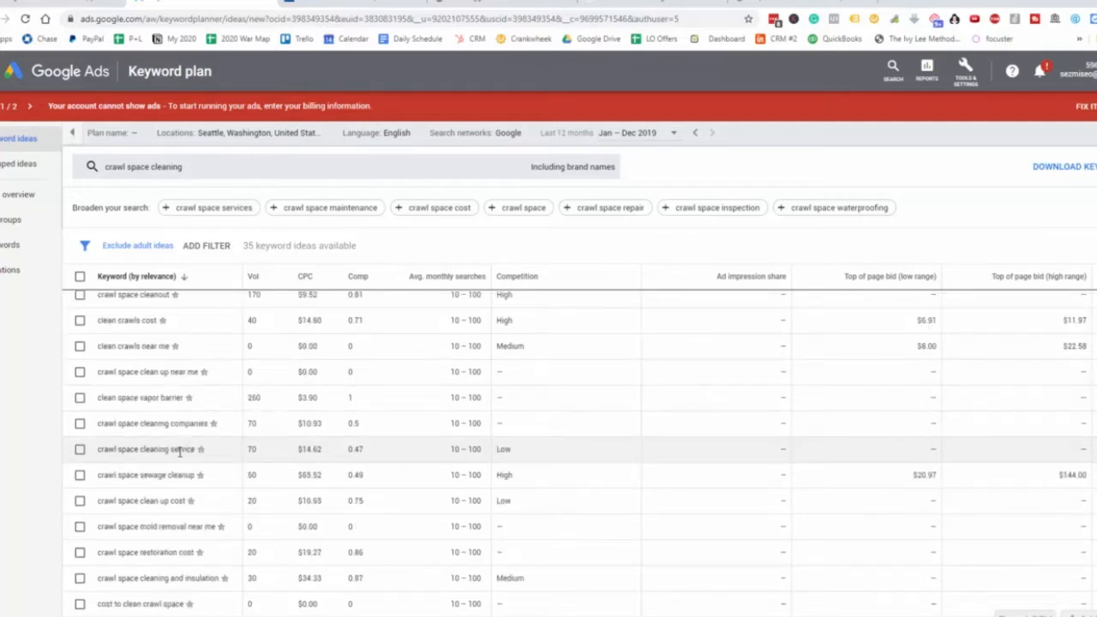
{"action": "scroll", "coordinate": [125, 461], "scroll_direction": "down", "scroll_amount": 1}
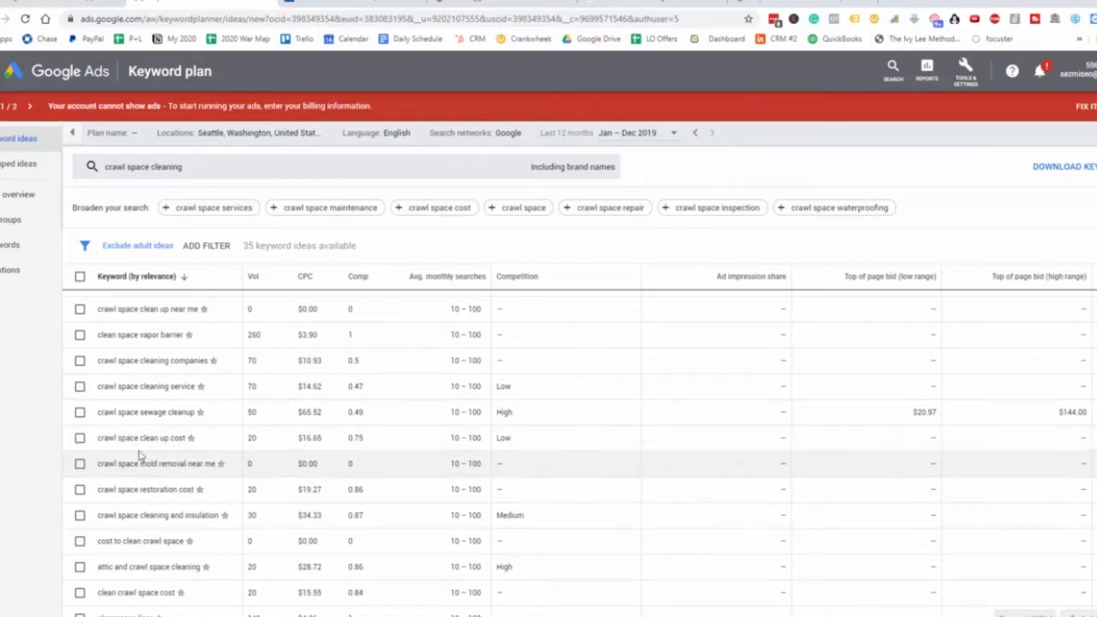
Copy "crawl space insulation" from the keyword sheet and get Keyword Planner results for it in place of "crawl space cleaning"
{"action": "left_click", "coordinate": [94, 3]}
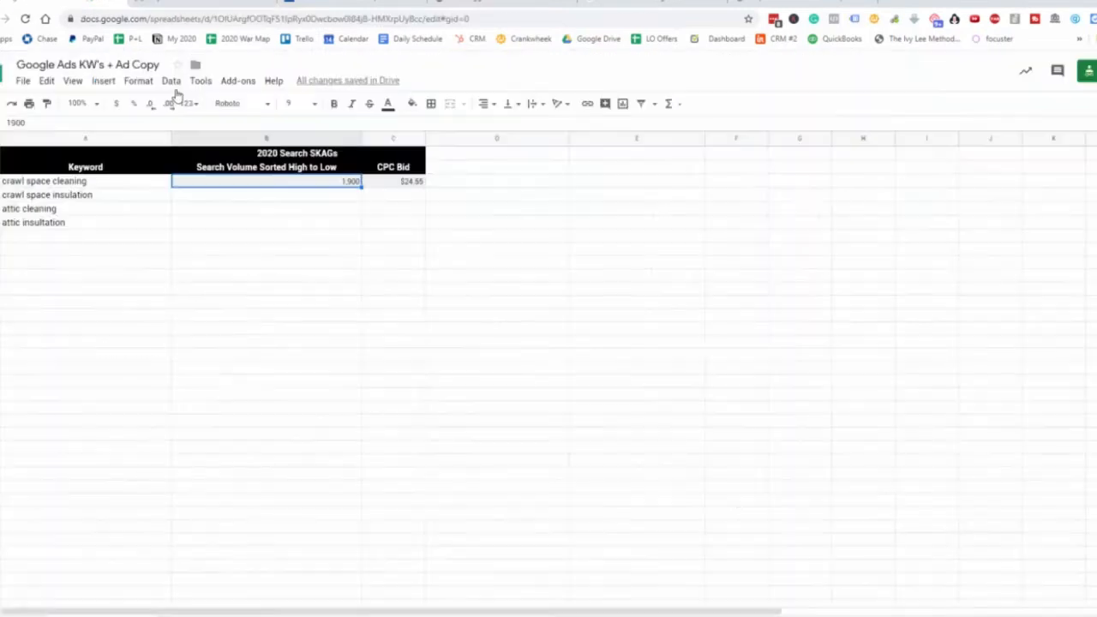
{"action": "left_click", "coordinate": [116, 242]}
{"action": "left_click", "coordinate": [60, 184]}
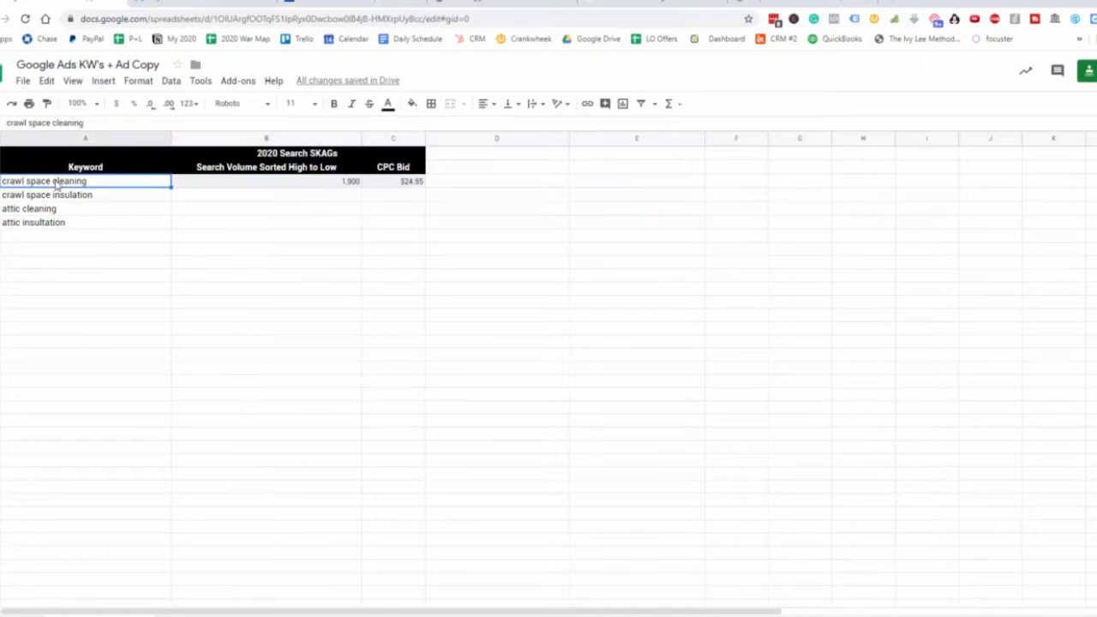
{"action": "left_click", "coordinate": [115, 200]}
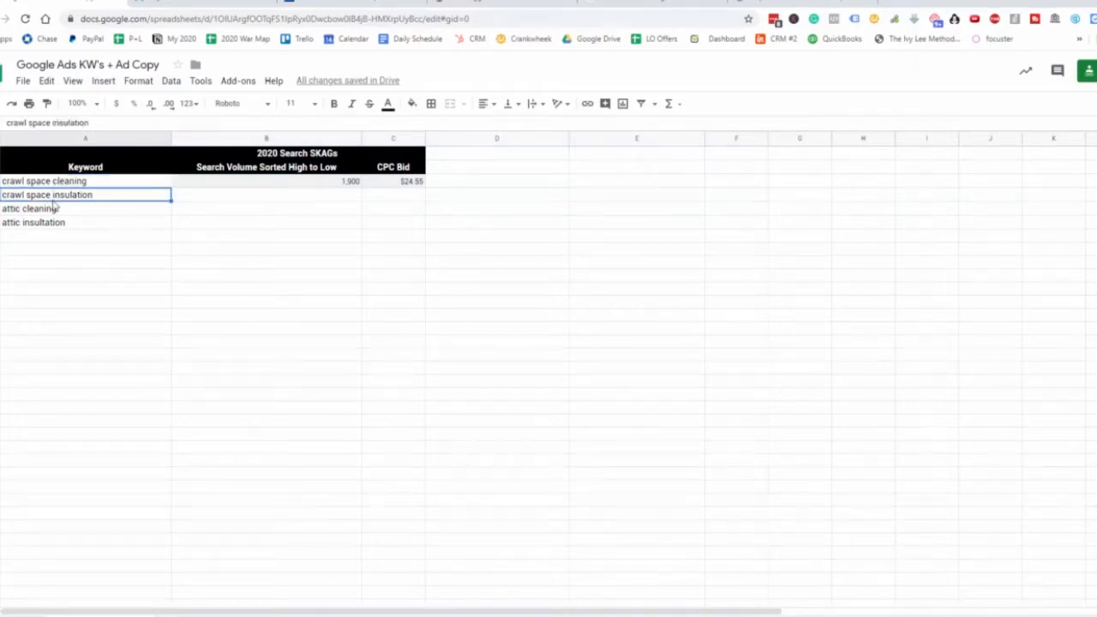
{"action": "triple_click", "coordinate": [96, 196]}
{"action": "right_click", "coordinate": [79, 197]}
{"action": "left_click", "coordinate": [134, 243]}
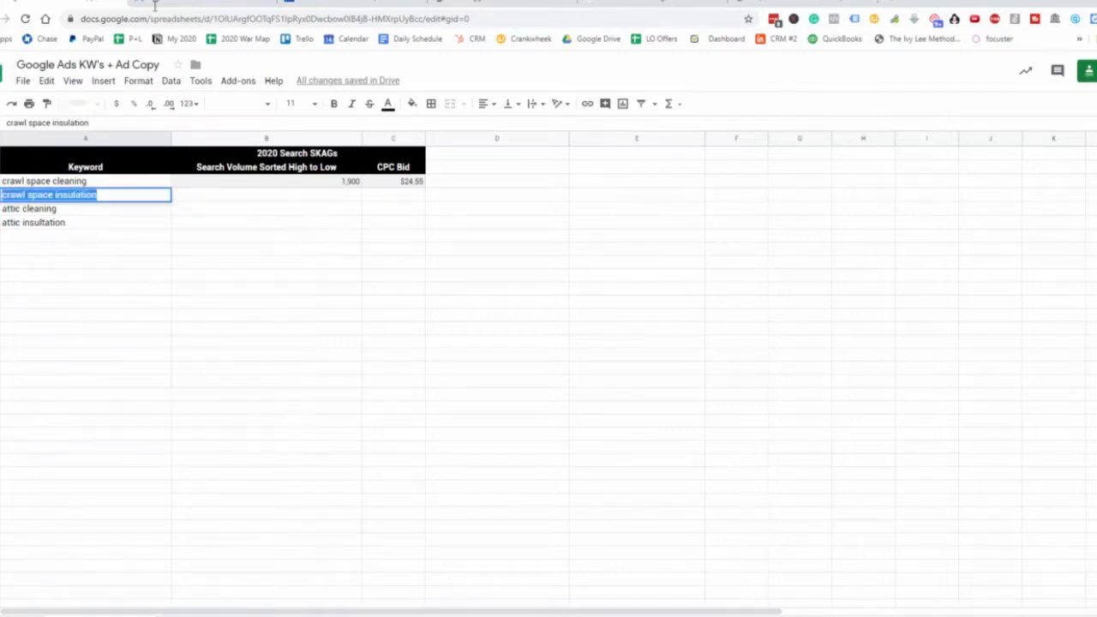
{"action": "left_click", "coordinate": [176, 5]}
{"action": "left_click", "coordinate": [212, 170]}
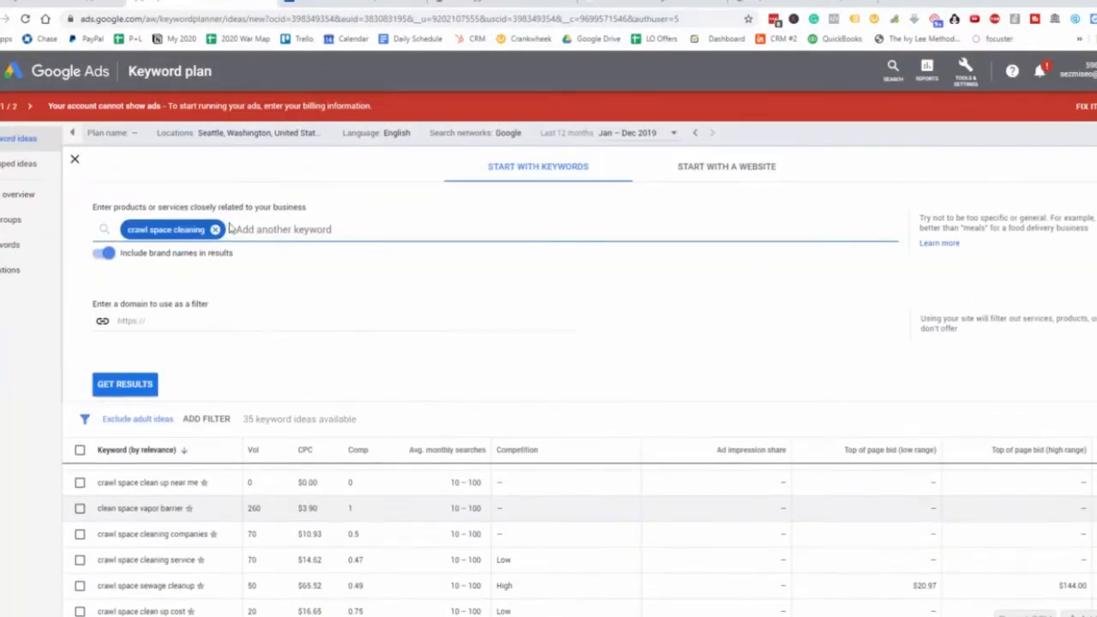
{"action": "key", "text": "BackSpace"}
{"action": "key", "text": "ctrl+v"}
{"action": "left_click", "coordinate": [126, 384]}
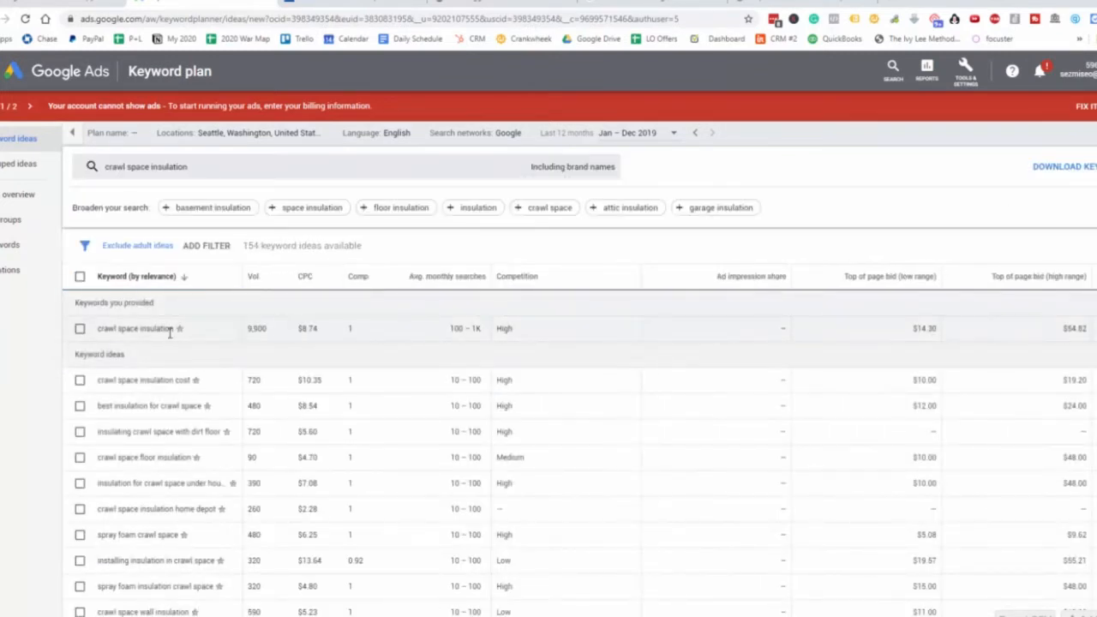
Copy the 9,900 volume of "crawl space insulation" from Keyword Planner and paste it into the sheet's Search Volume column
{"action": "mouse_move", "coordinate": [96, 334]}
{"action": "left_mouse_down"}
{"action": "mouse_move", "coordinate": [114, 329]}
{"action": "mouse_move", "coordinate": [98, 334]}
{"action": "left_mouse_up"}
{"action": "left_click", "coordinate": [101, 329]}
{"action": "triple_click", "coordinate": [100, 329]}
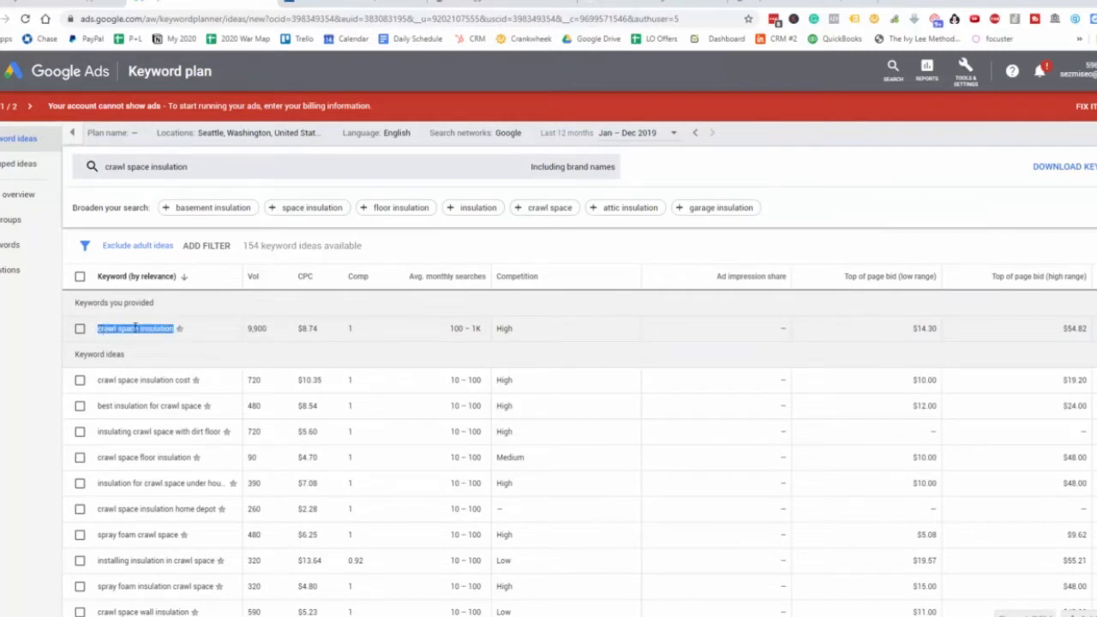
{"action": "double_click", "coordinate": [255, 329]}
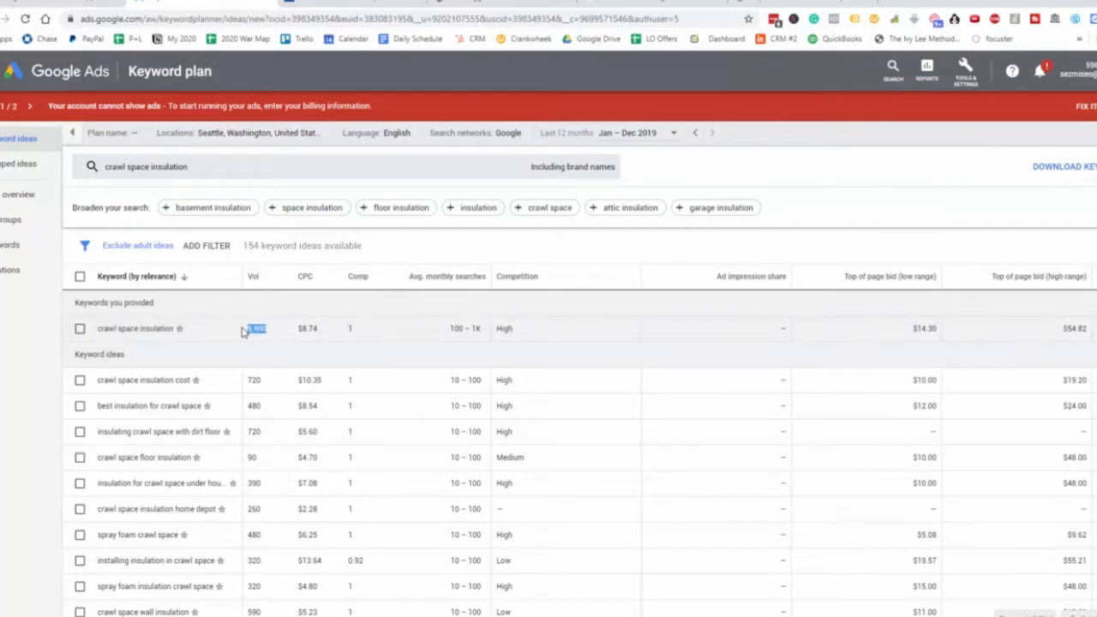
{"action": "right_click", "coordinate": [252, 331]}
{"action": "left_click", "coordinate": [282, 339]}
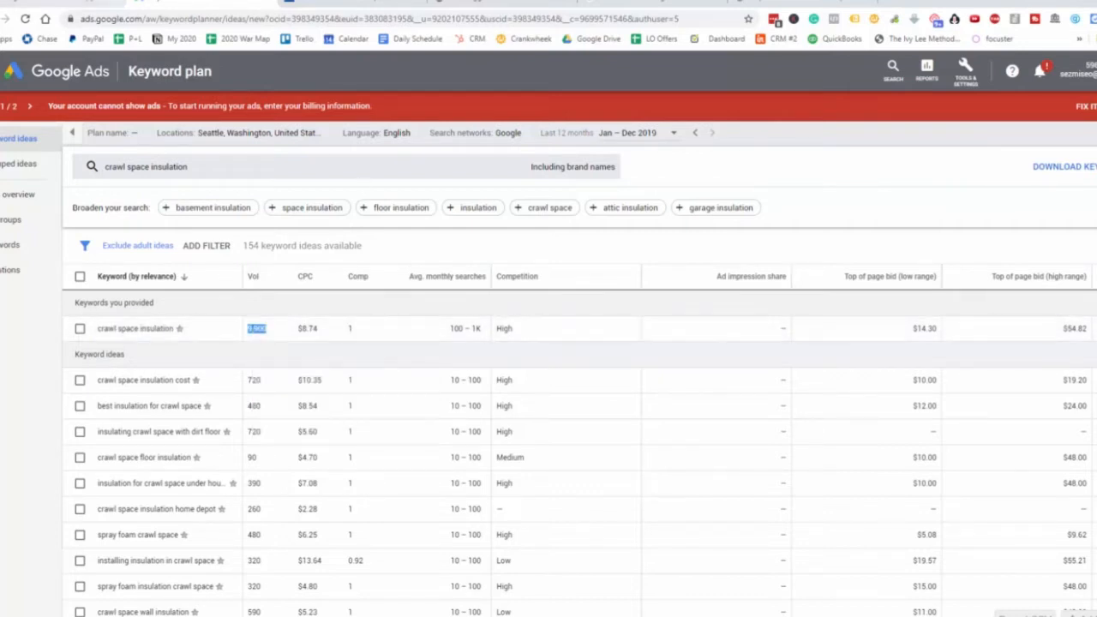
{"action": "left_click", "coordinate": [68, 2]}
{"action": "left_click", "coordinate": [204, 196]}
{"action": "key", "text": "ctrl+v"}
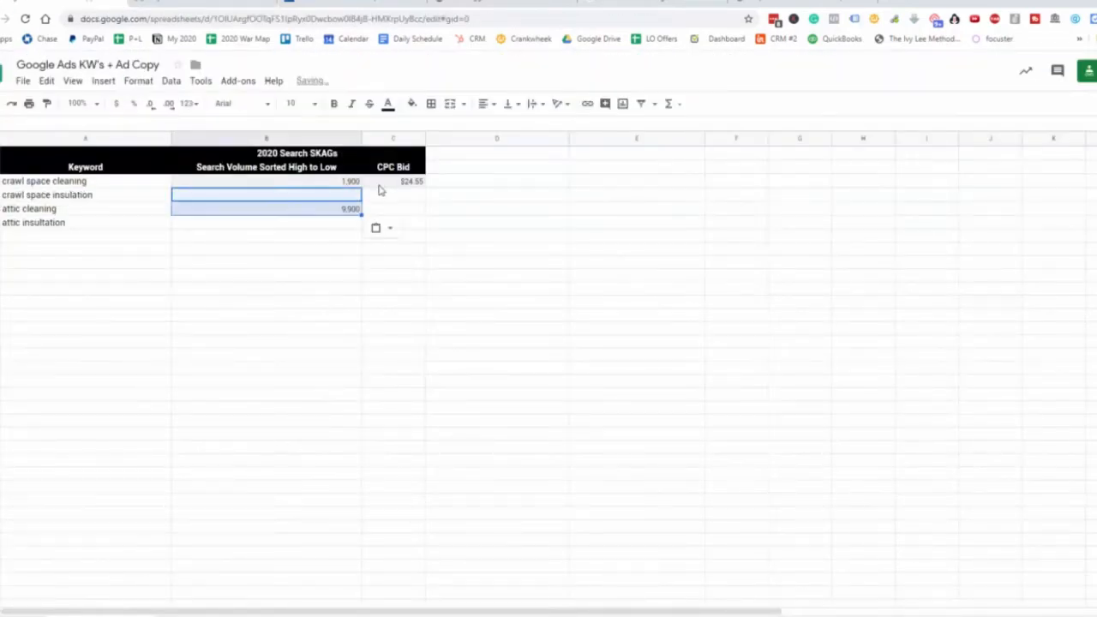
Copy the 9,900 volume from the "attic cleaning" row into the "crawl space insulation" row and clear the misplaced value
{"action": "left_click", "coordinate": [338, 210]}
{"action": "key", "text": "ctrl+c"}
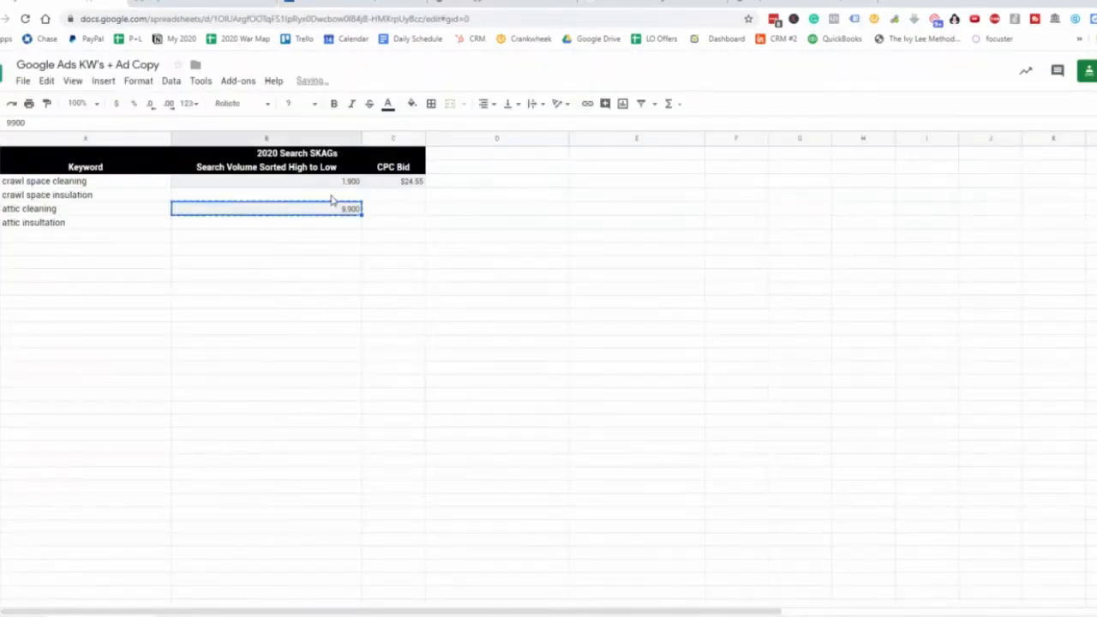
{"action": "left_click", "coordinate": [334, 199]}
{"action": "key", "text": "ctrl+v"}
{"action": "left_click", "coordinate": [346, 213]}
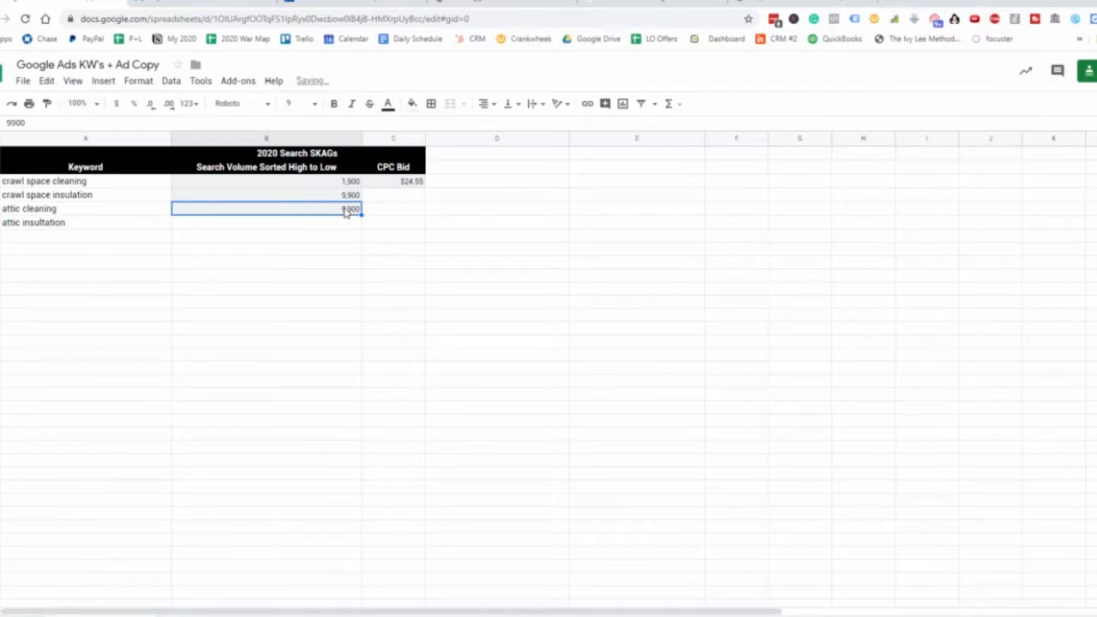
{"action": "key", "text": "Delete"}
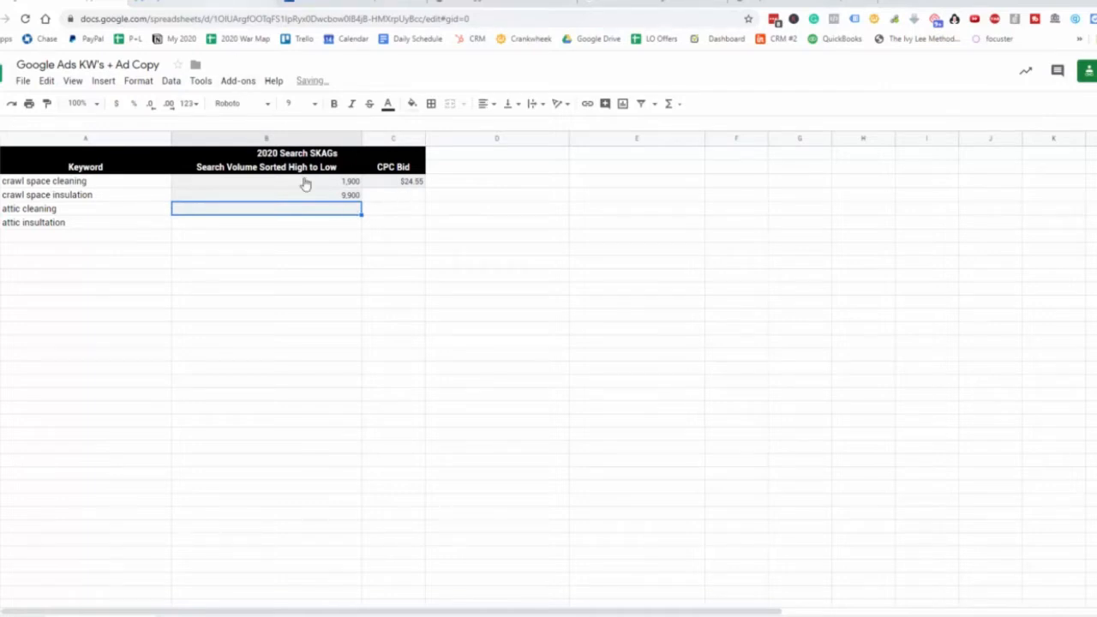
Copy the $8.74 CPC of "crawl space insulation" from Keyword Planner into its CPC Bid cell in the sheet
{"action": "left_click", "coordinate": [202, 3]}
{"action": "left_click_drag", "start_coordinate": [321, 331], "coordinate": [293, 333]}
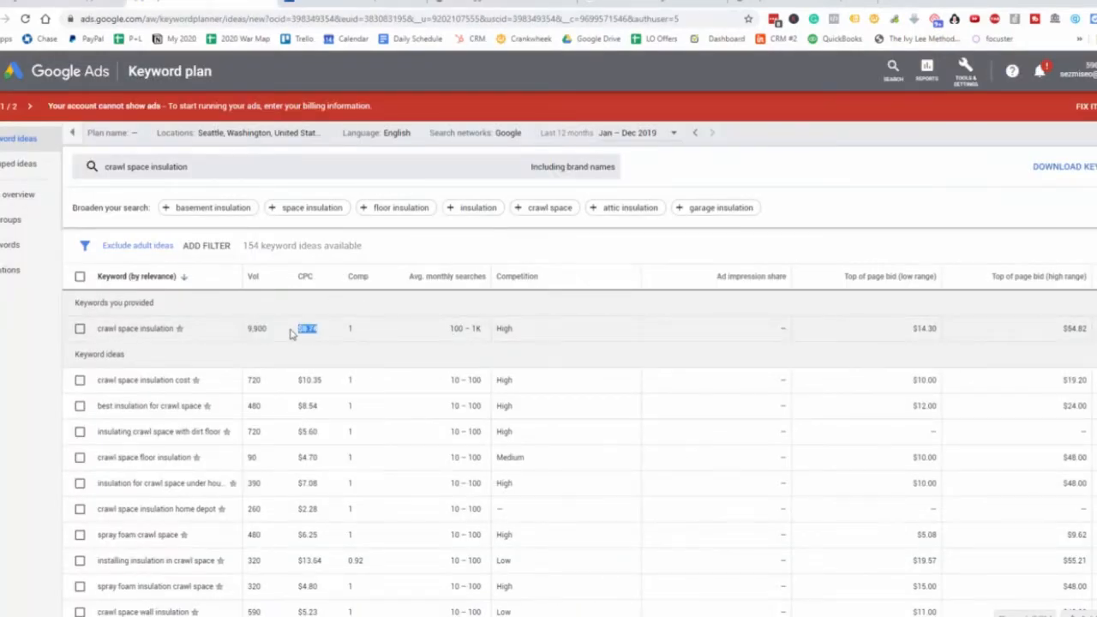
{"action": "right_click", "coordinate": [290, 334]}
{"action": "left_click", "coordinate": [321, 343]}
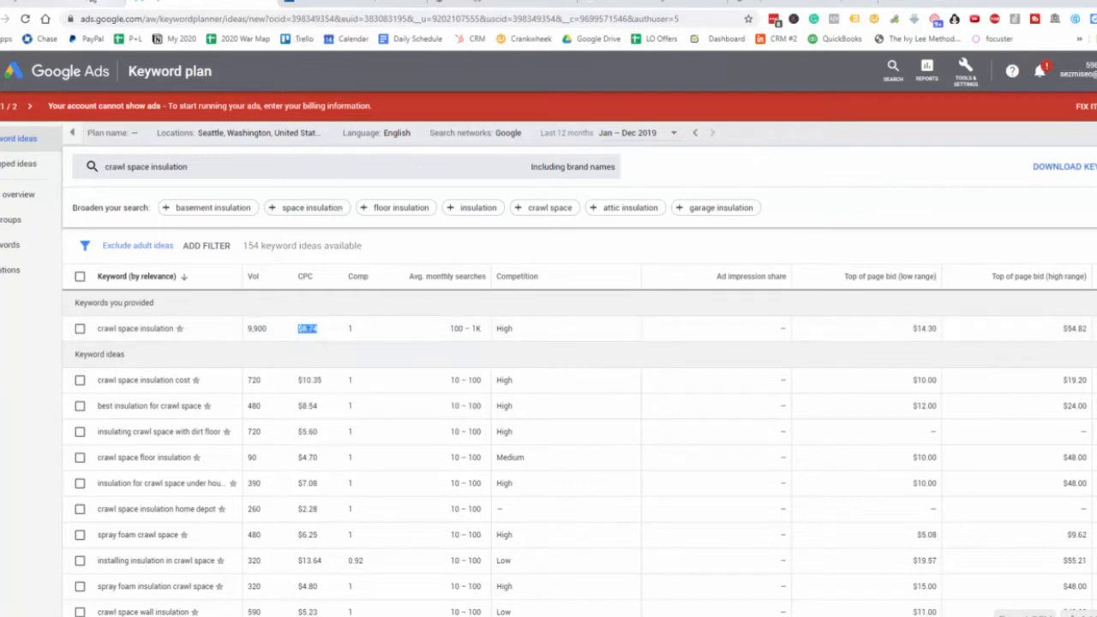
{"action": "left_click", "coordinate": [289, 3]}
{"action": "left_click", "coordinate": [383, 196]}
{"action": "key", "text": "ctrl+v"}
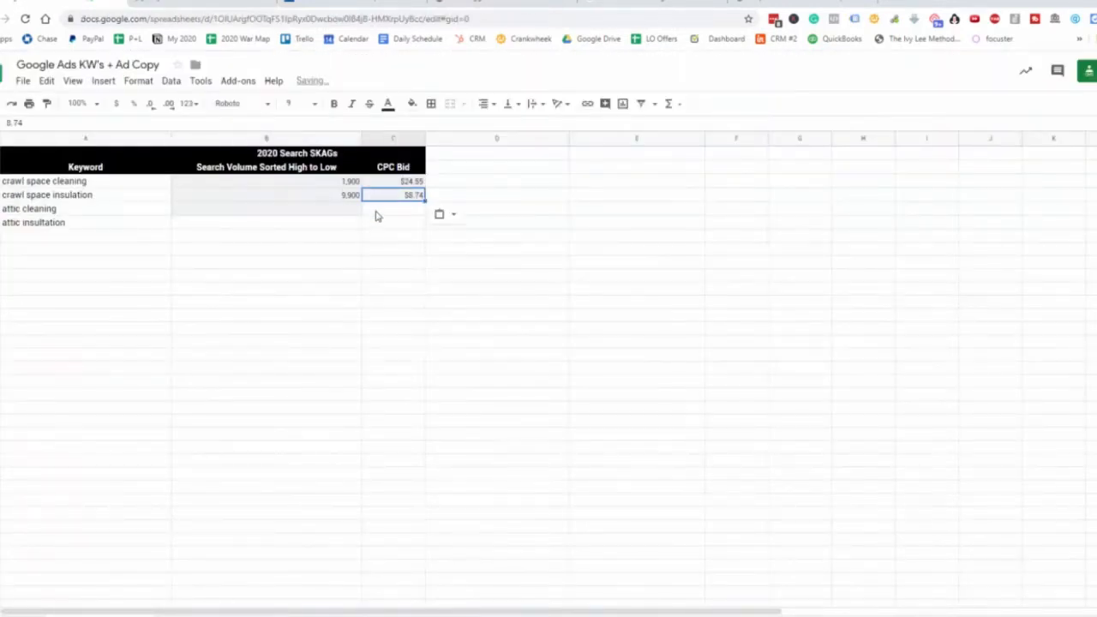
{"action": "left_click", "coordinate": [375, 213]}
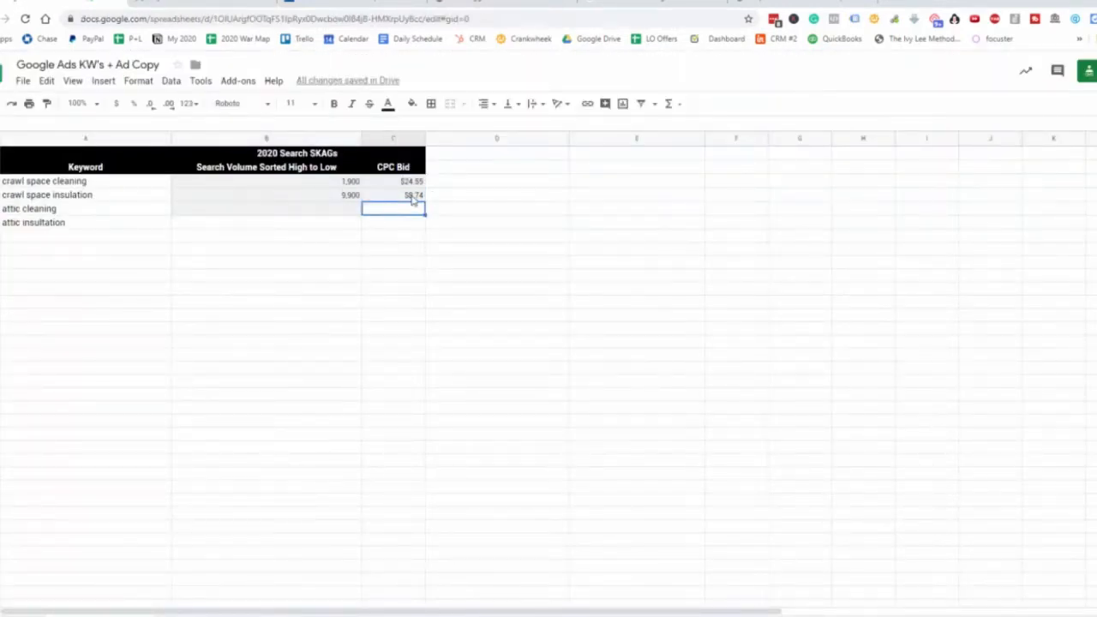
{"action": "left_click", "coordinate": [412, 197]}
Return to Keyword Planner and review the keyword ideas related to "crawl space insulation"
{"action": "left_click", "coordinate": [176, 2]}
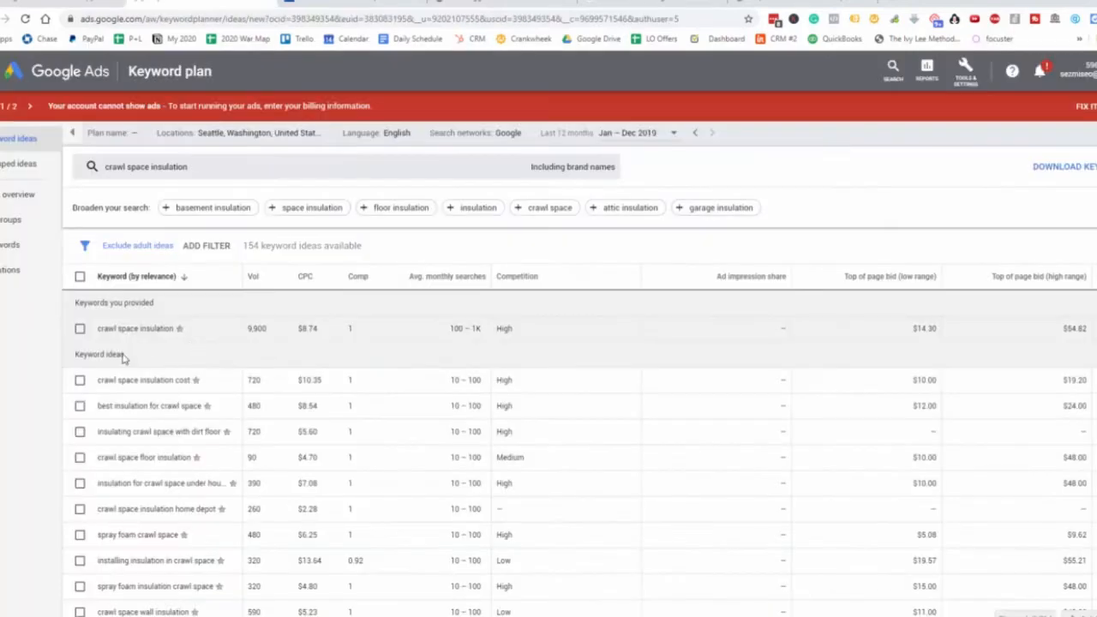
{"action": "left_click_drag", "start_coordinate": [175, 330], "coordinate": [102, 330]}
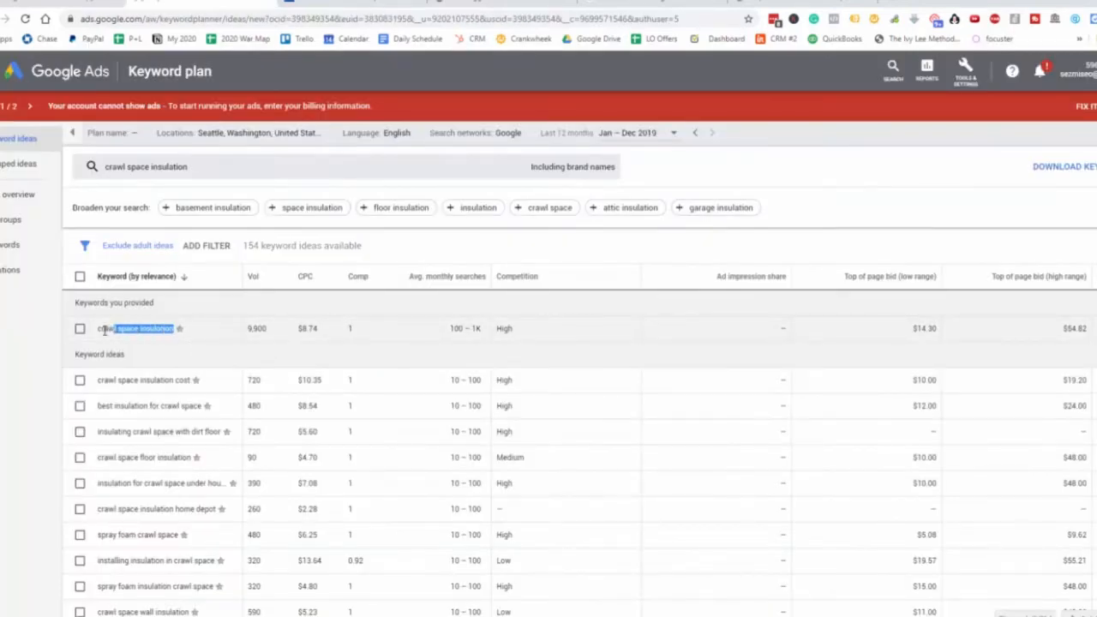
{"action": "left_click", "coordinate": [177, 355]}
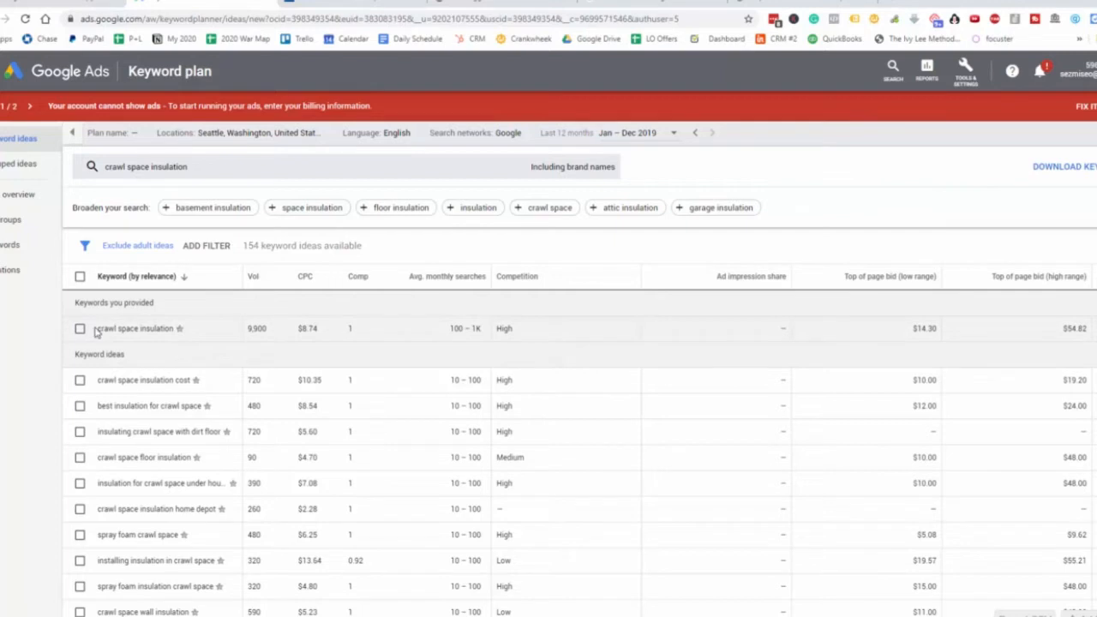
{"action": "left_click_drag", "start_coordinate": [98, 328], "coordinate": [174, 330]}
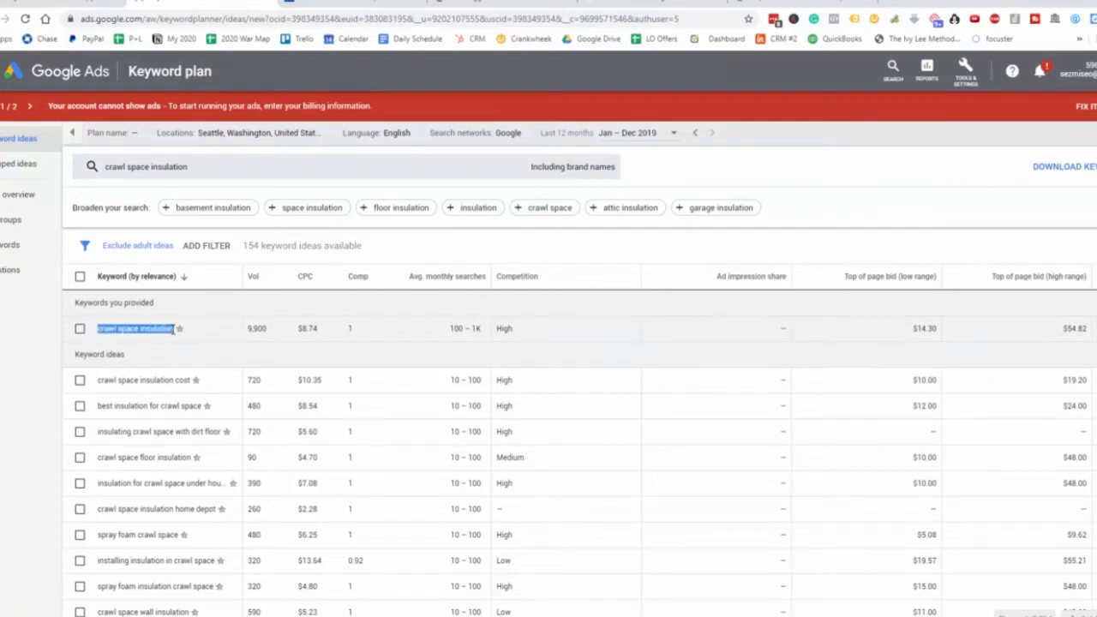
{"action": "scroll", "coordinate": [174, 330], "scroll_direction": "down", "scroll_amount": 1}
{"action": "scroll", "coordinate": [129, 330], "scroll_direction": "up", "scroll_amount": 1}
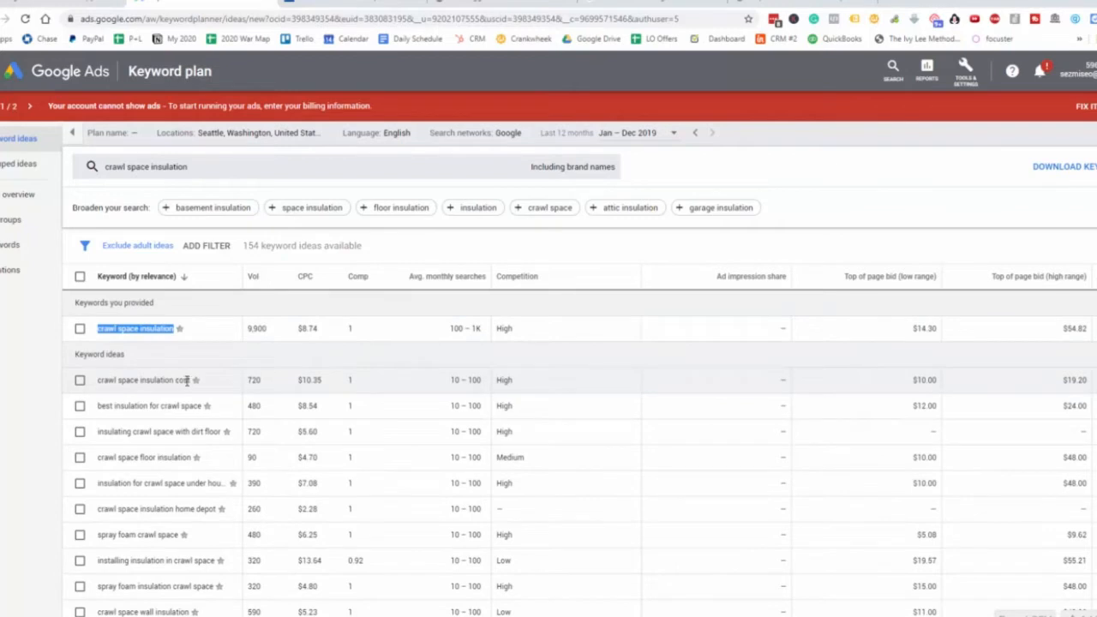
{"action": "left_click", "coordinate": [122, 385]}
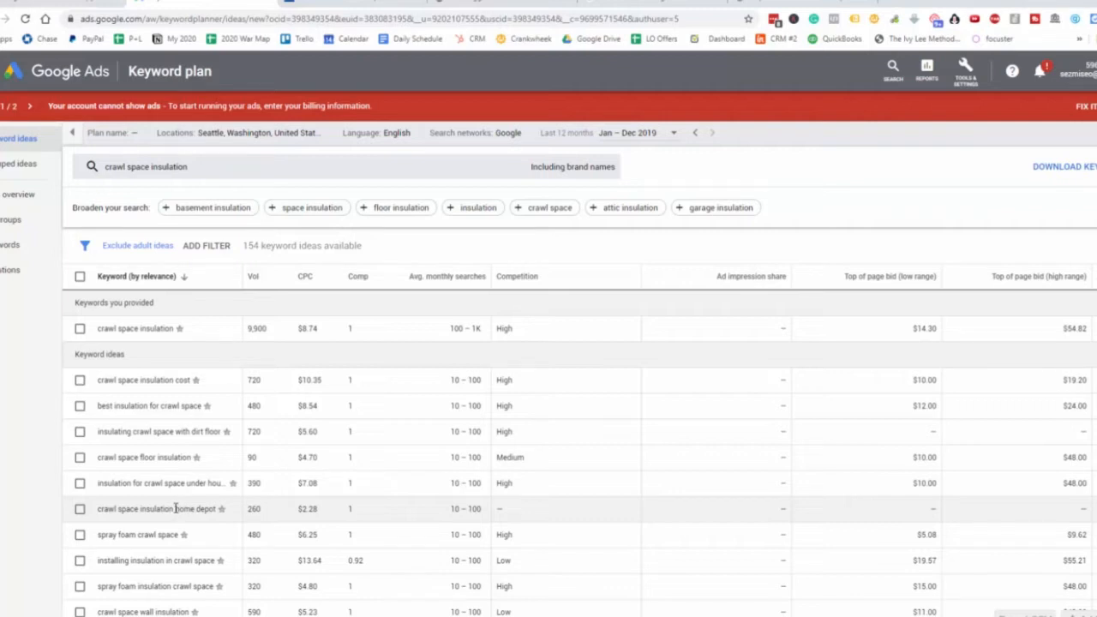
{"action": "scroll", "coordinate": [175, 507], "scroll_direction": "down", "scroll_amount": 1}
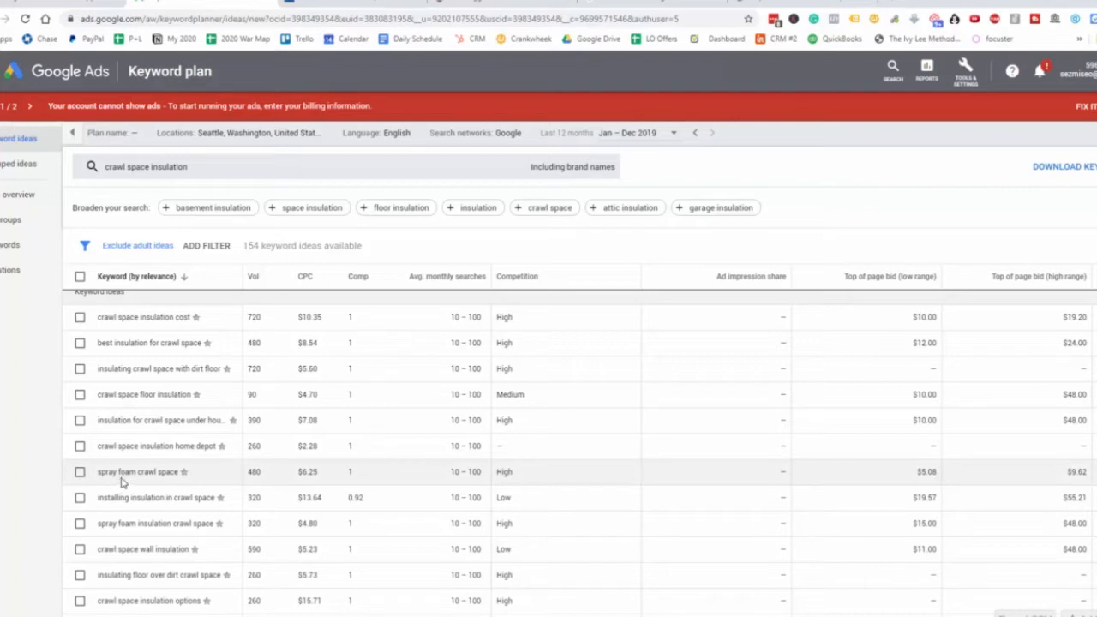
{"action": "scroll", "coordinate": [120, 485], "scroll_direction": "down", "scroll_amount": 1}
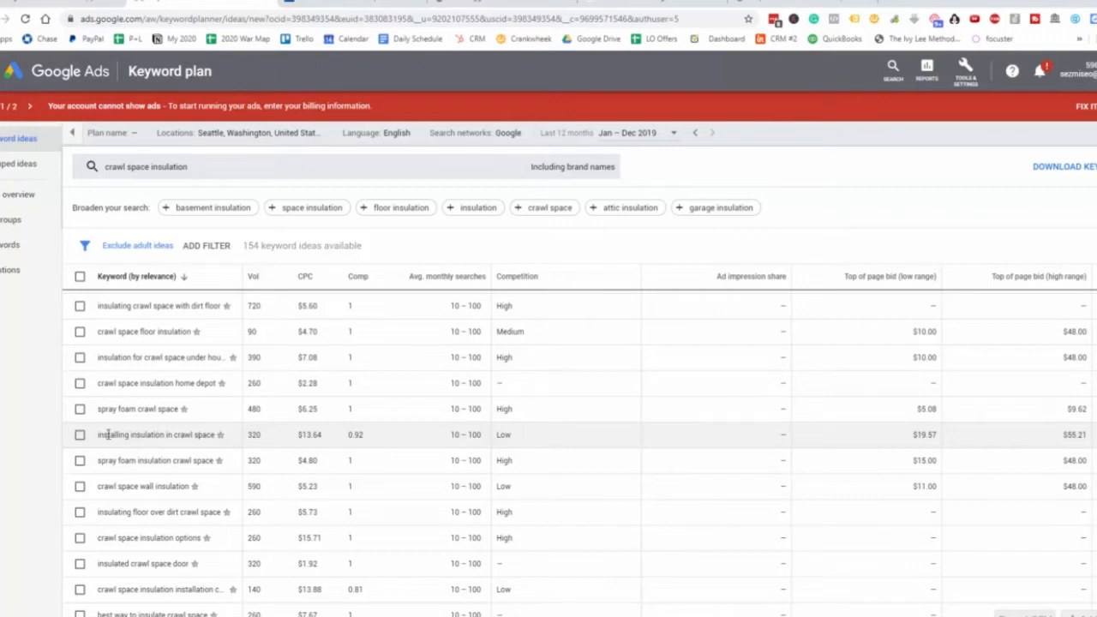
Examine the remaining keyword ideas for "crawl space insulation" and return to the Google Ads keyword sheet
{"action": "left_click_drag", "start_coordinate": [217, 435], "coordinate": [120, 435]}
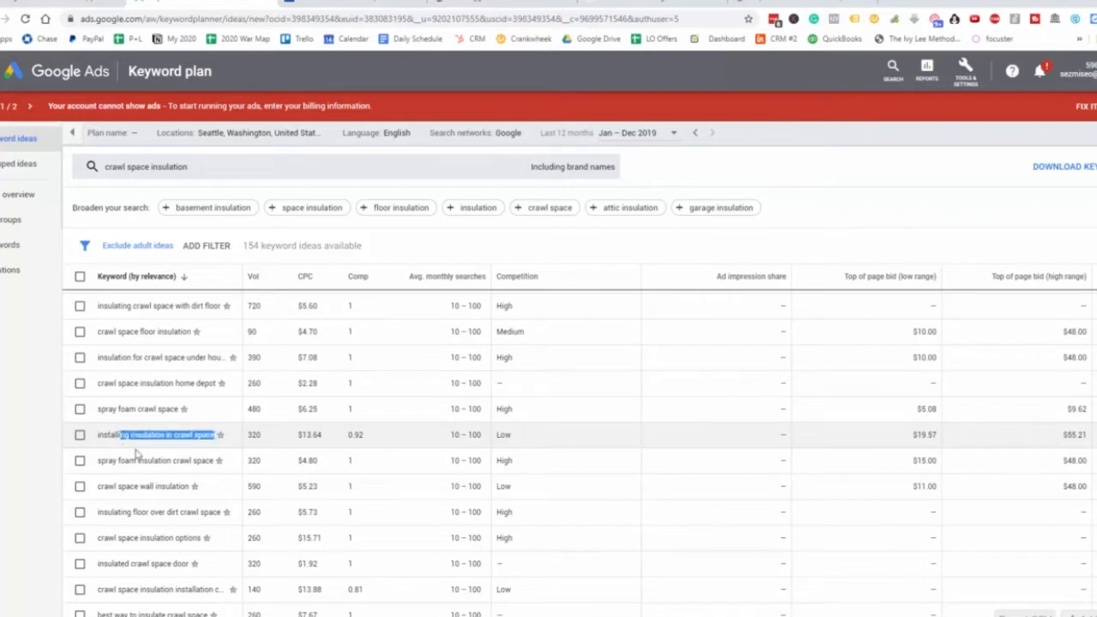
{"action": "scroll", "coordinate": [127, 404], "scroll_direction": "down", "scroll_amount": 3}
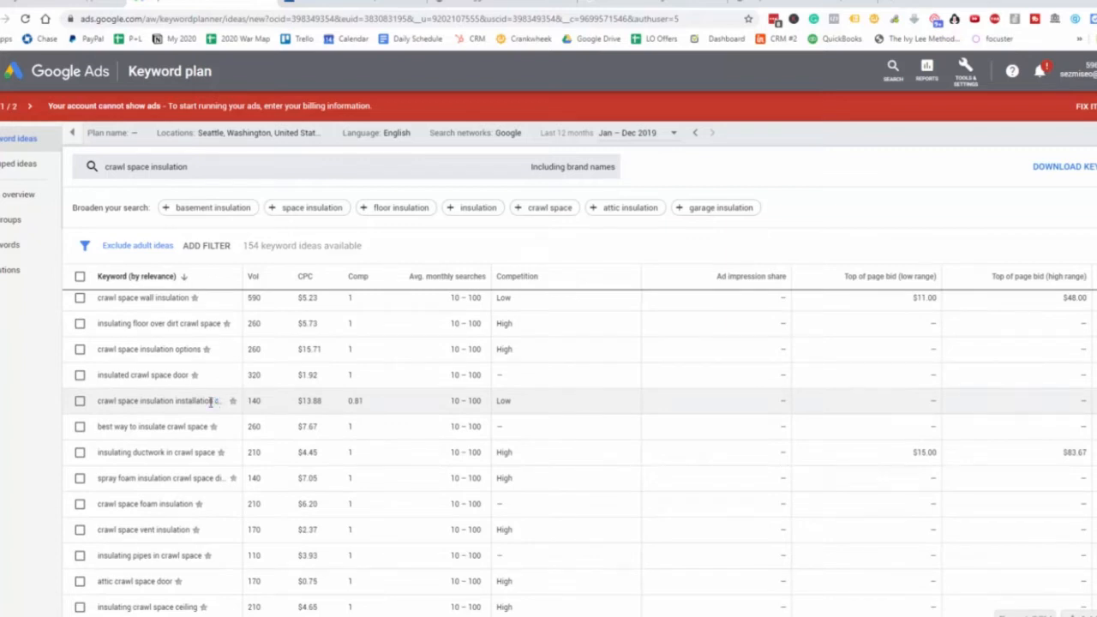
{"action": "scroll", "coordinate": [193, 423], "scroll_direction": "down", "scroll_amount": 4}
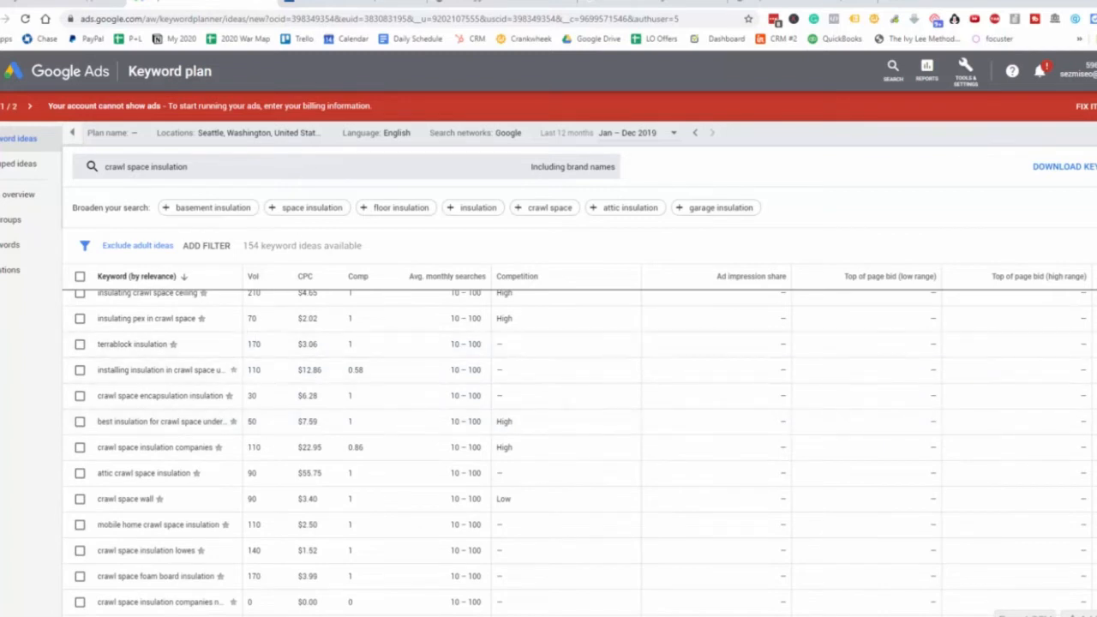
{"action": "left_click", "coordinate": [125, 3]}
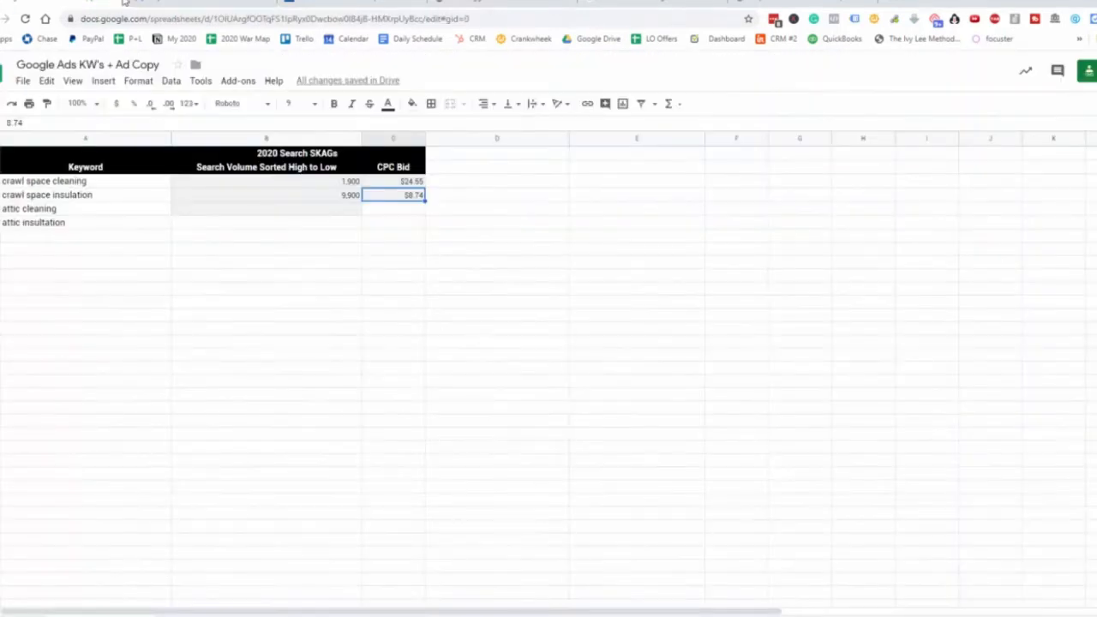
{"action": "left_click", "coordinate": [190, 252]}
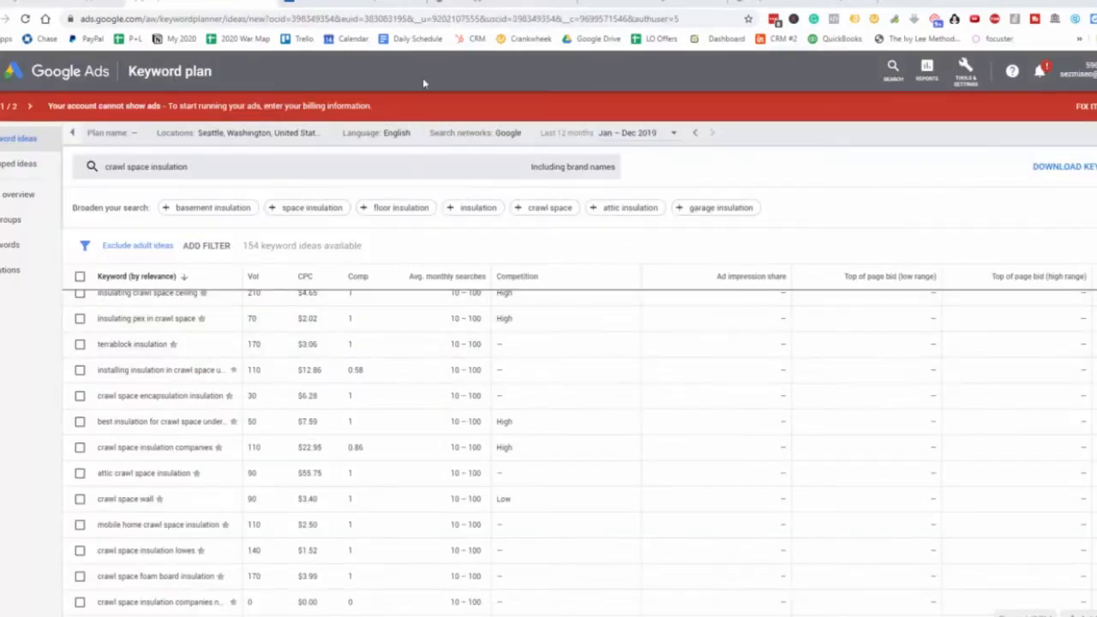
Check the list of services on the Clean Crawls website and return to Keyword Planner
{"action": "left_click", "coordinate": [394, 3]}
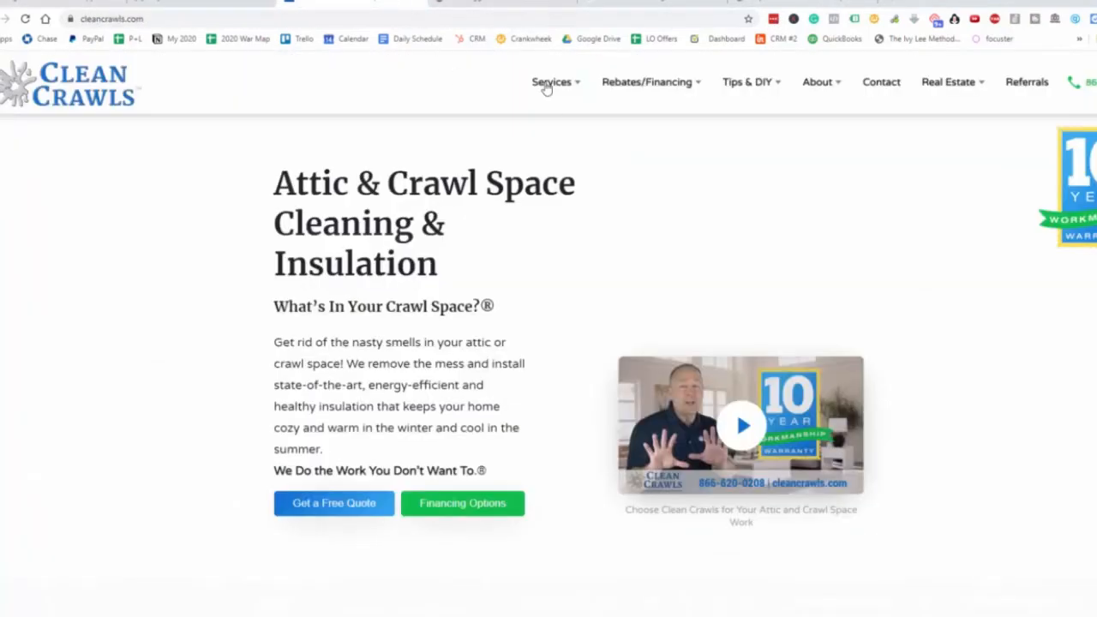
{"action": "mouse_move", "coordinate": [546, 90]}
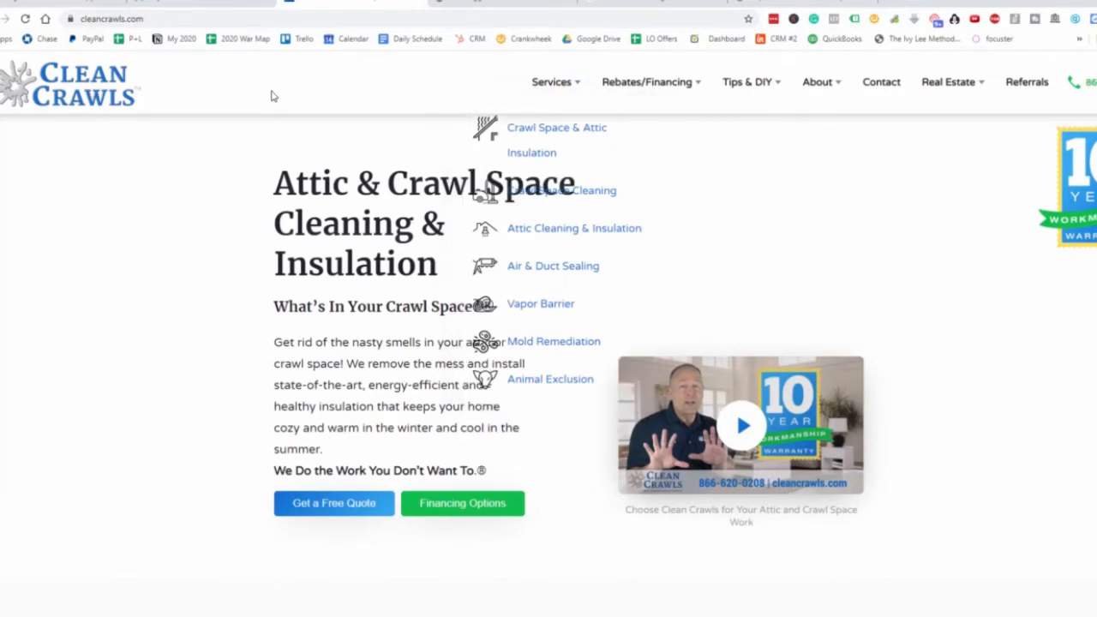
{"action": "left_click", "coordinate": [202, 3]}
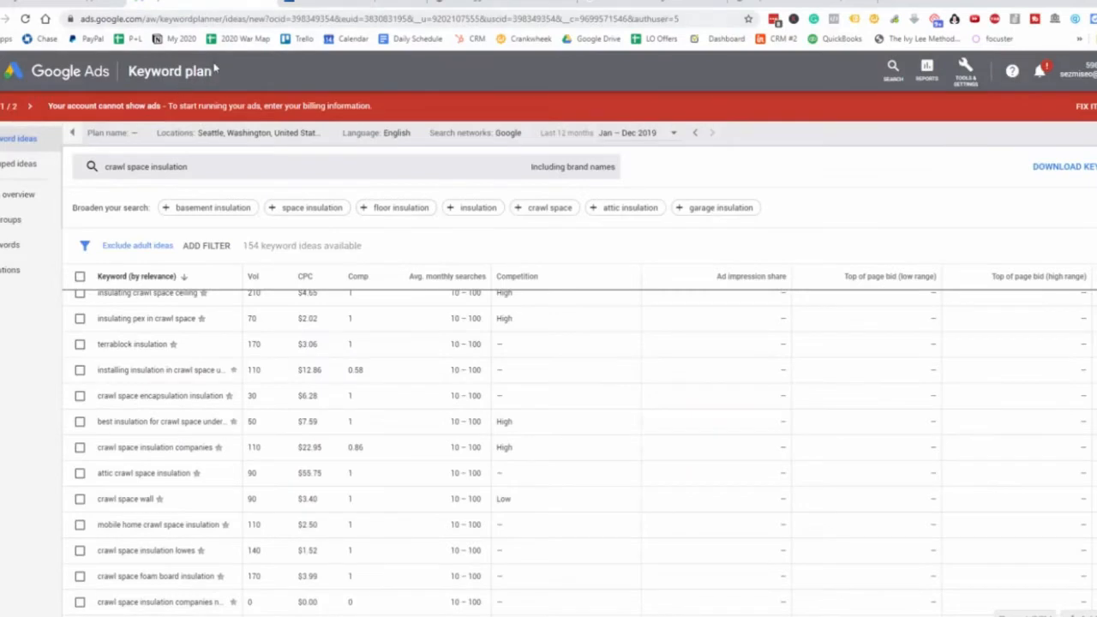
Shorten the Keyword Planner search term to "crawl space" and get its keyword ideas
{"action": "left_click", "coordinate": [163, 171]}
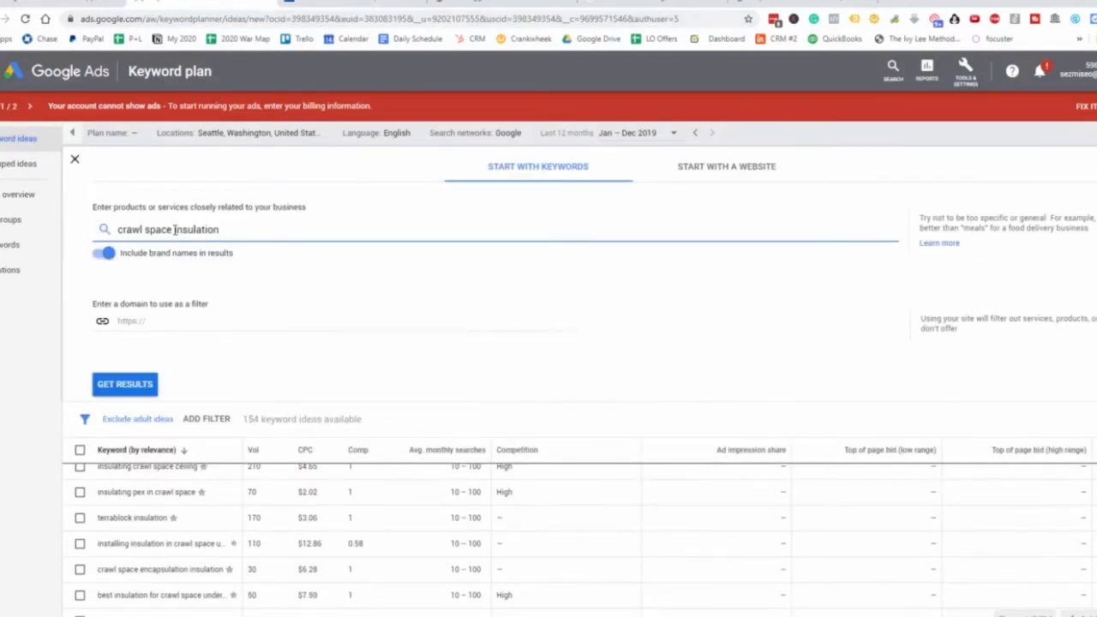
{"action": "double_click", "coordinate": [229, 230]}
{"action": "key", "text": "BackSpace"}
{"action": "left_click", "coordinate": [145, 383]}
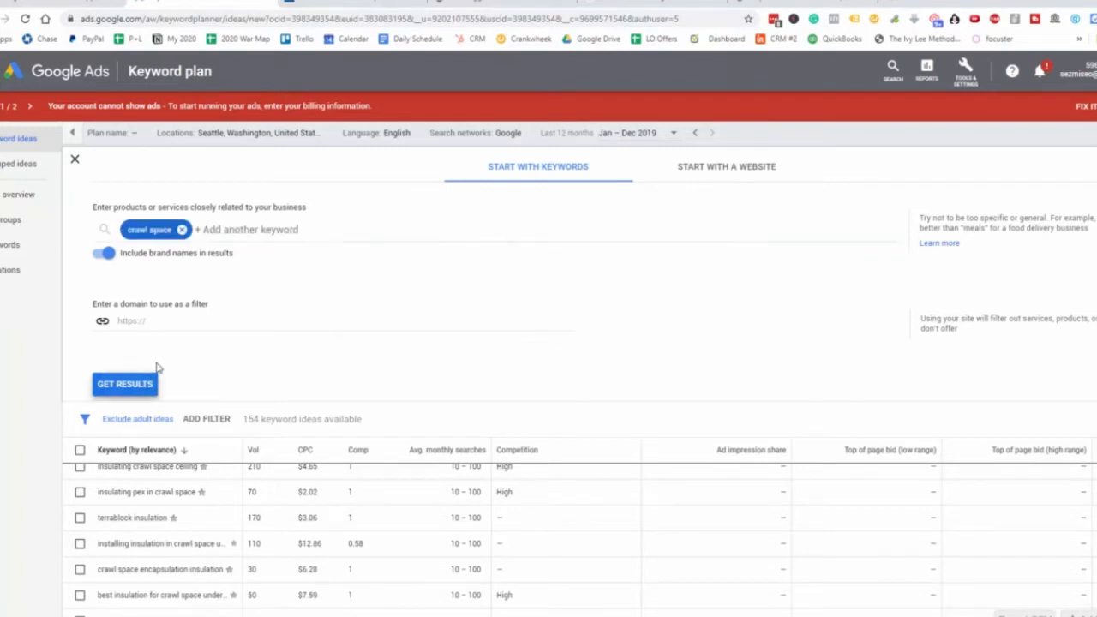
{"action": "left_click", "coordinate": [118, 385]}
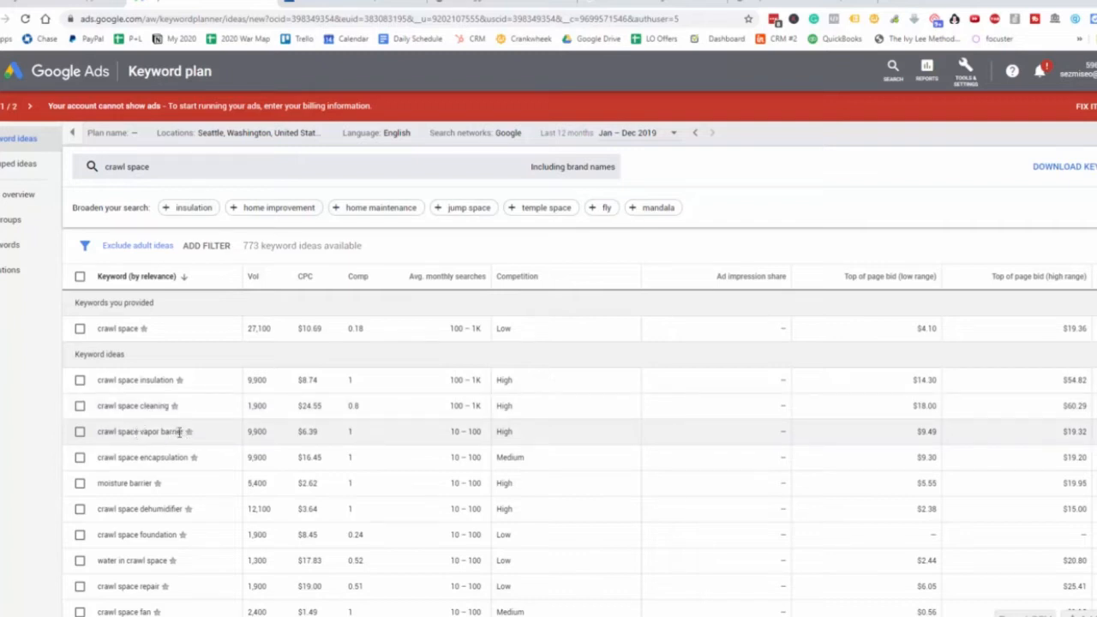
Search Google for "crawl space vapor barrier" from the keyword ideas, look through the ads and return to Keyword Planner
{"action": "left_click_drag", "start_coordinate": [180, 431], "coordinate": [99, 436]}
{"action": "triple_click", "coordinate": [97, 434]}
{"action": "right_click", "coordinate": [100, 434]}
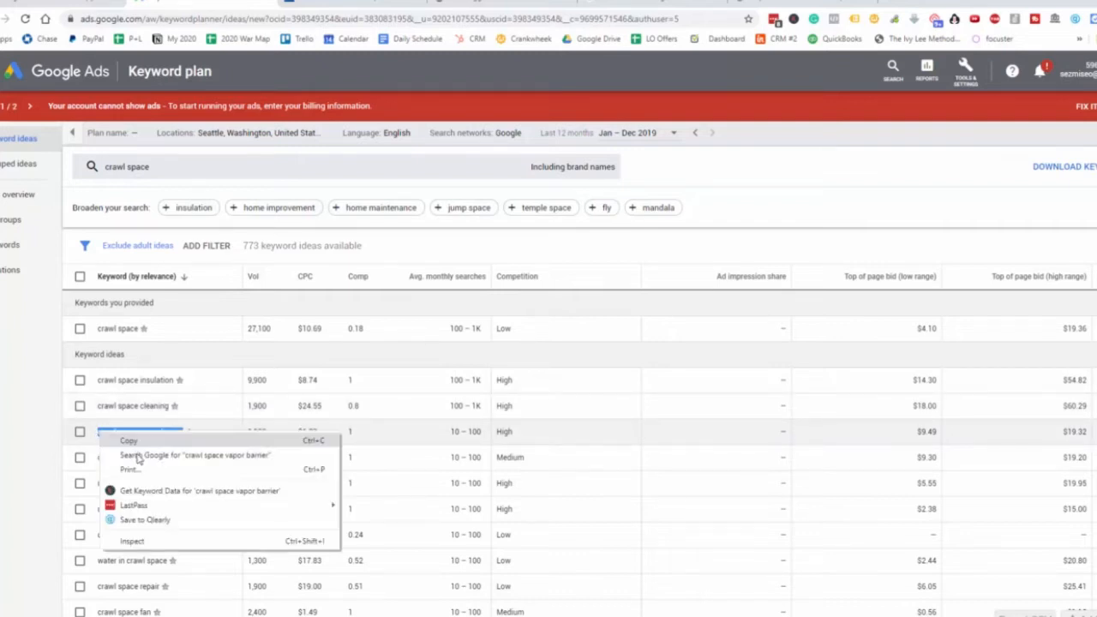
{"action": "left_click", "coordinate": [137, 455]}
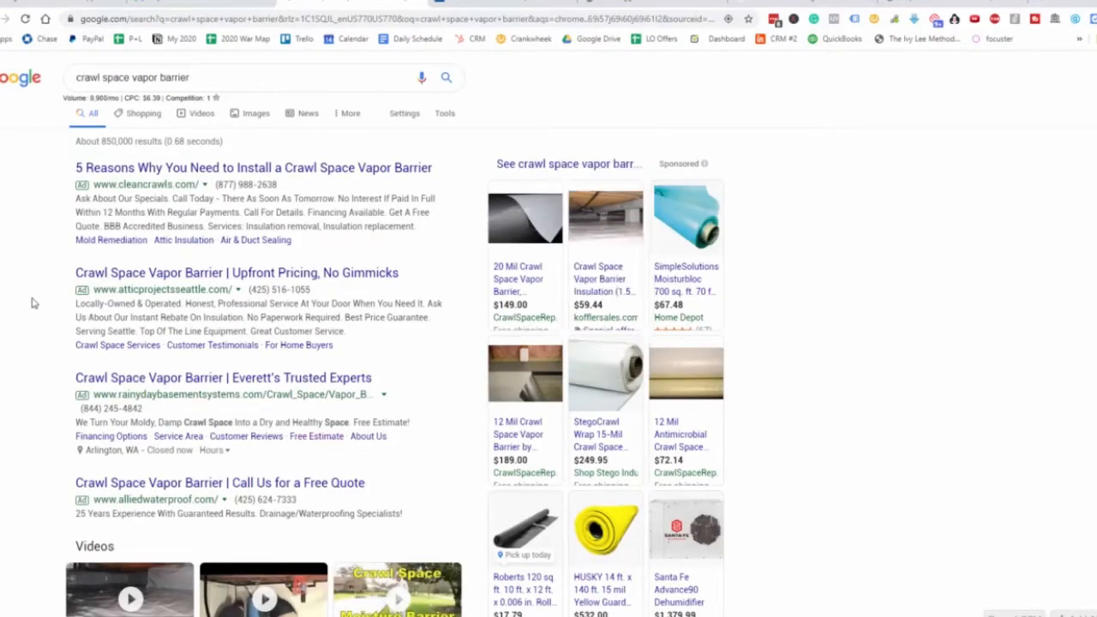
{"action": "scroll", "coordinate": [37, 307], "scroll_direction": "down", "scroll_amount": 2}
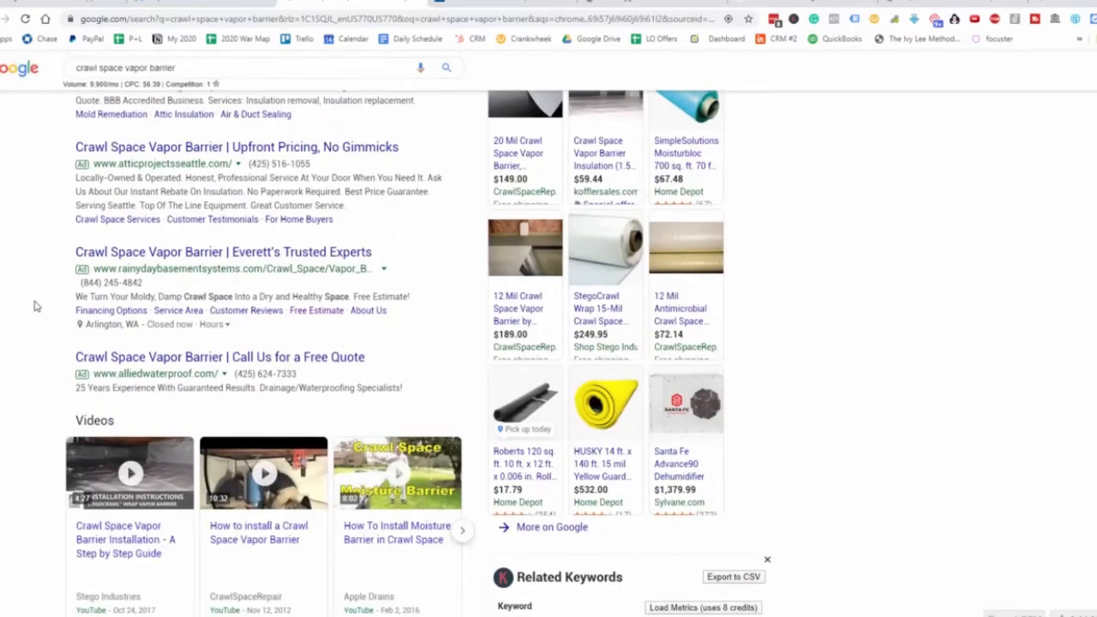
{"action": "scroll", "coordinate": [30, 293], "scroll_direction": "up", "scroll_amount": 2}
{"action": "left_click", "coordinate": [206, 2]}
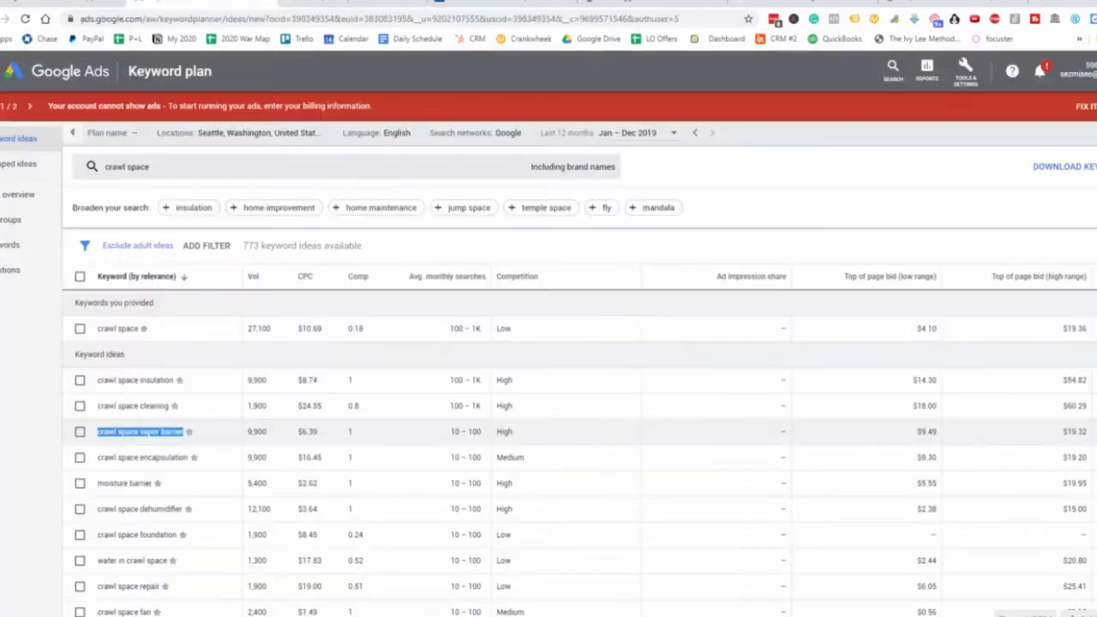
{"action": "left_click", "coordinate": [158, 432]}
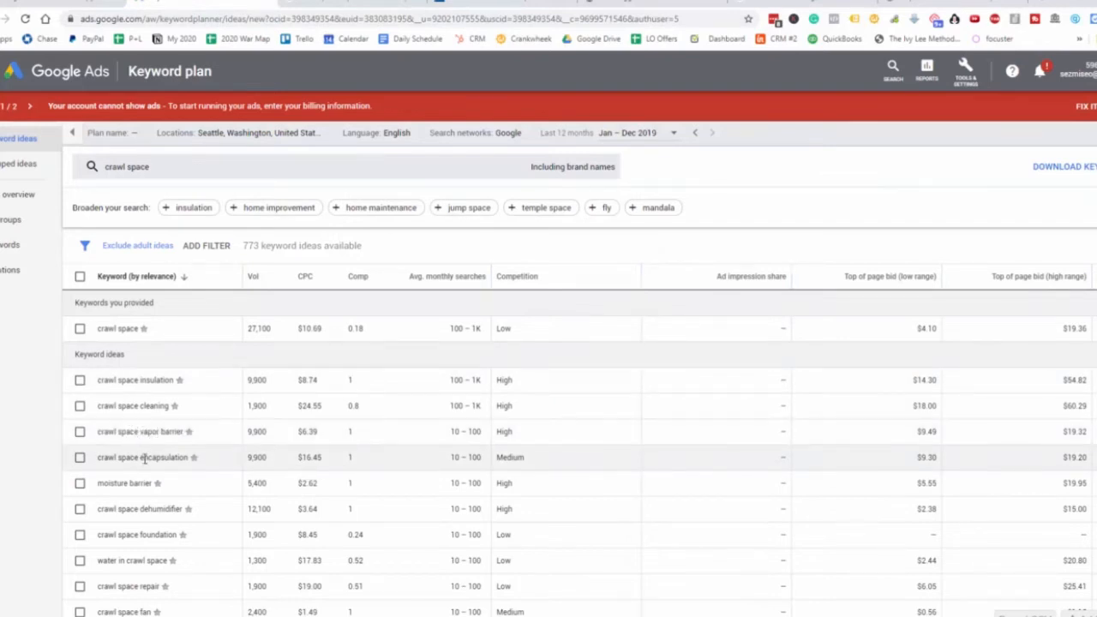
Look up "encapsulation" from the crawl space keyword ideas on Google and close the results
{"action": "left_click_drag", "start_coordinate": [140, 458], "coordinate": [188, 458]}
{"action": "right_click", "coordinate": [194, 458]}
{"action": "left_click", "coordinate": [257, 482]}
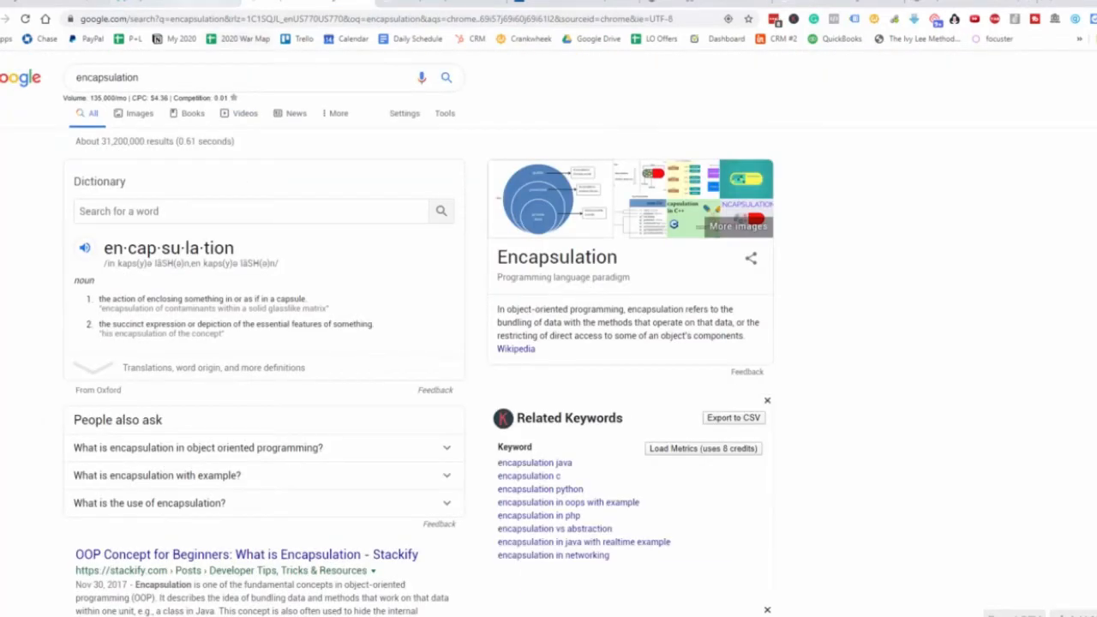
{"action": "key", "text": "ctrl+w"}
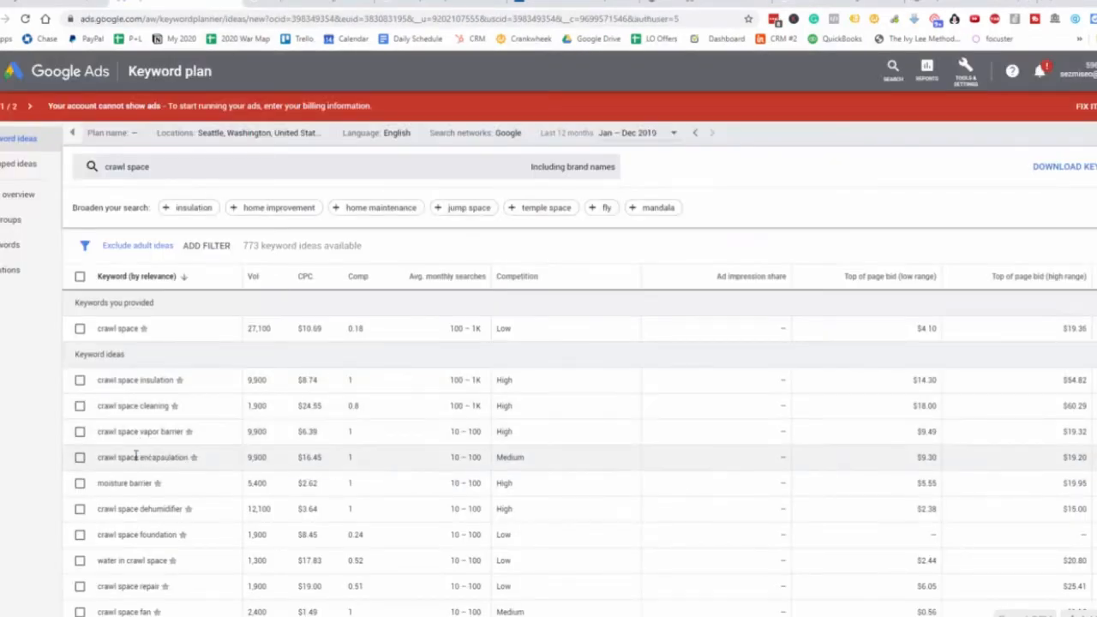
Review the "crawl space" keyword ideas, including foundation, water, repair and vapor barrier installation, for terms matching the company's services
{"action": "scroll", "coordinate": [135, 457], "scroll_direction": "down", "scroll_amount": 1}
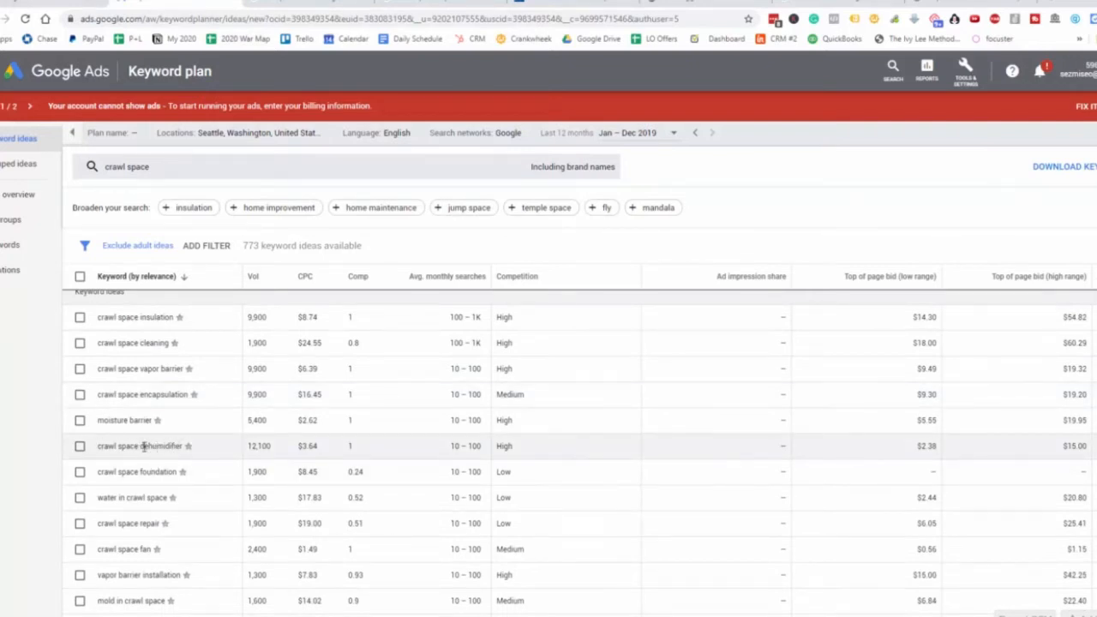
{"action": "scroll", "coordinate": [168, 447], "scroll_direction": "down", "scroll_amount": 1}
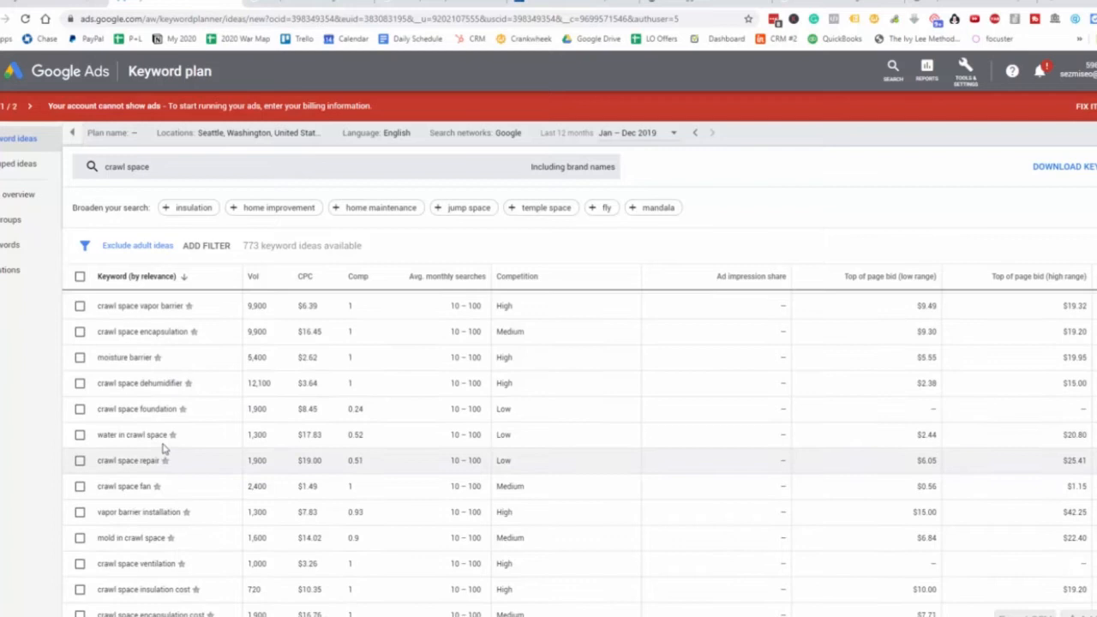
{"action": "left_click_drag", "start_coordinate": [179, 410], "coordinate": [96, 417]}
{"action": "left_click", "coordinate": [96, 417]}
{"action": "triple_click", "coordinate": [98, 412]}
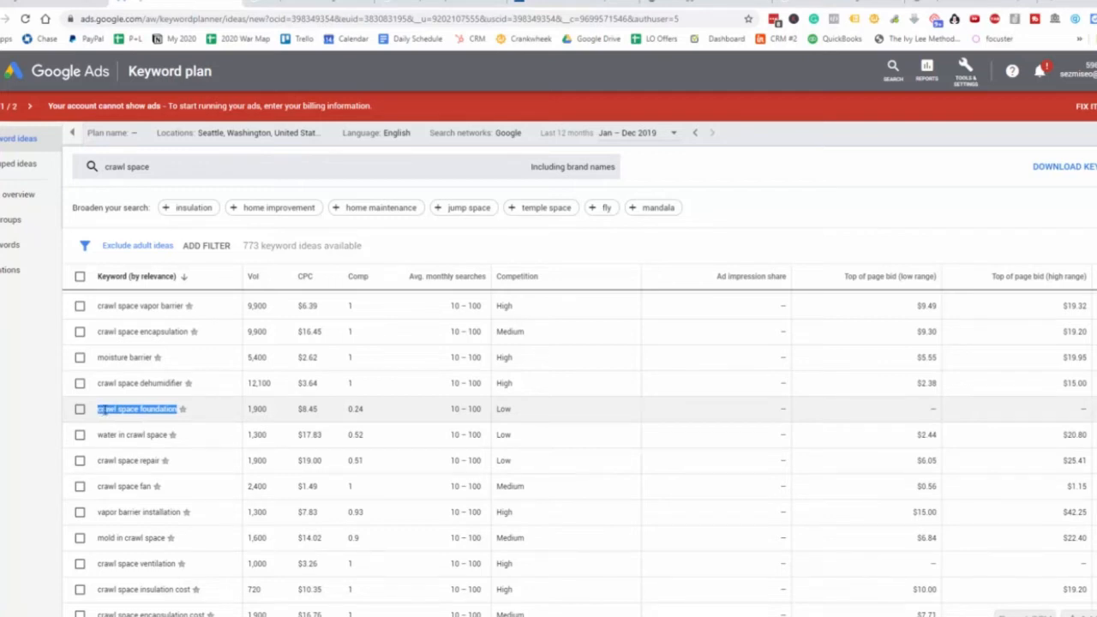
{"action": "left_click", "coordinate": [112, 435]}
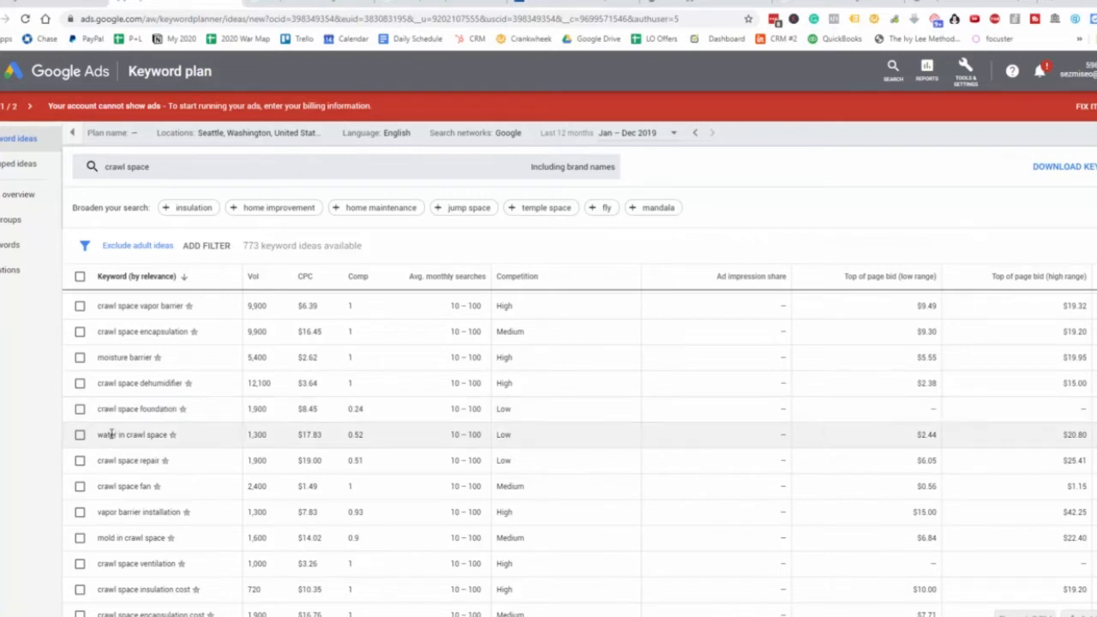
{"action": "triple_click", "coordinate": [130, 437]}
{"action": "left_click", "coordinate": [100, 461]}
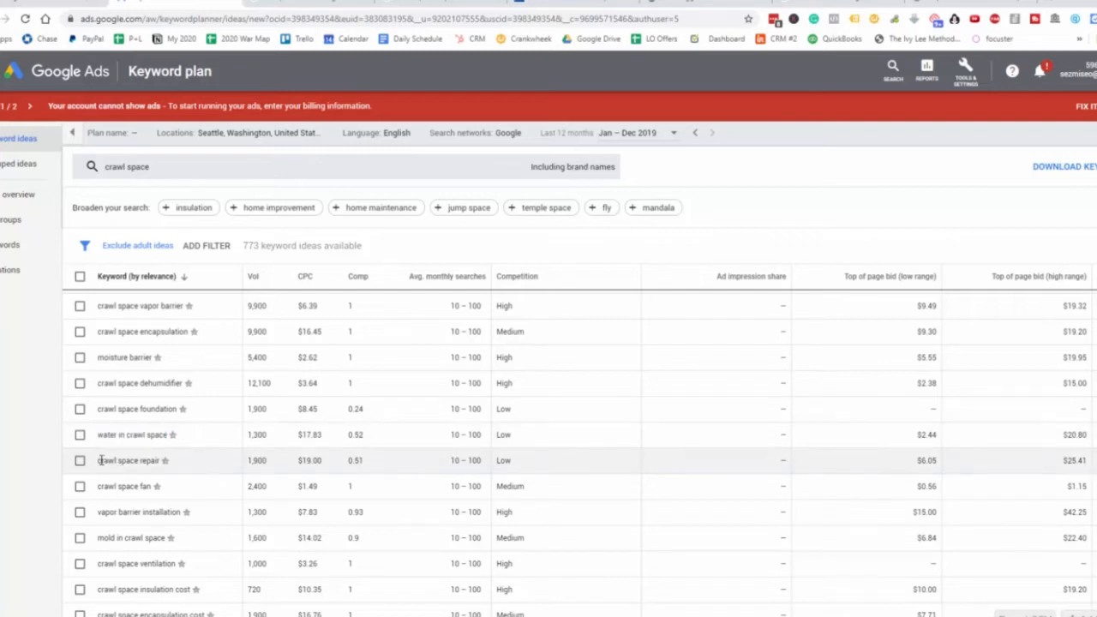
{"action": "left_click_drag", "start_coordinate": [129, 461], "coordinate": [99, 461]}
{"action": "scroll", "coordinate": [163, 463], "scroll_direction": "down", "scroll_amount": 2}
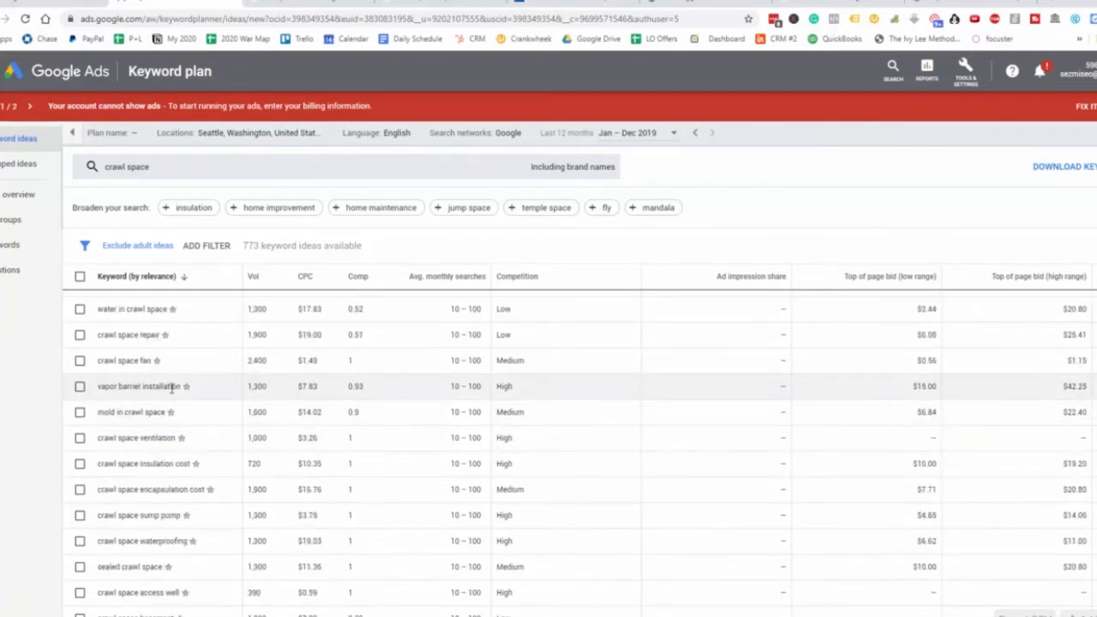
{"action": "triple_click", "coordinate": [100, 387]}
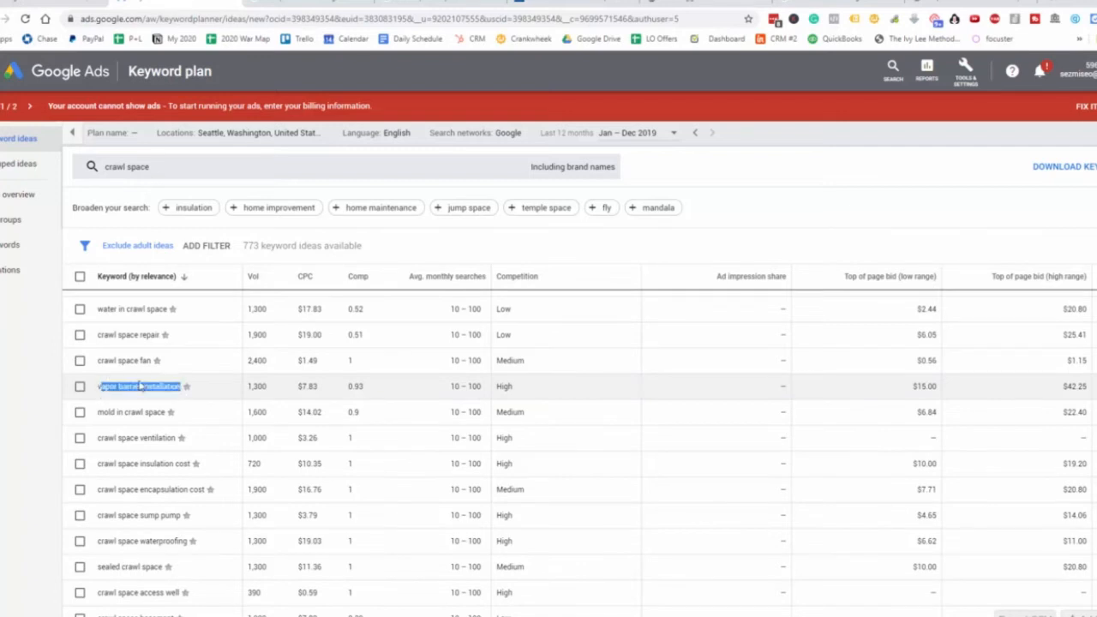
{"action": "scroll", "coordinate": [162, 411], "scroll_direction": "up", "scroll_amount": 3}
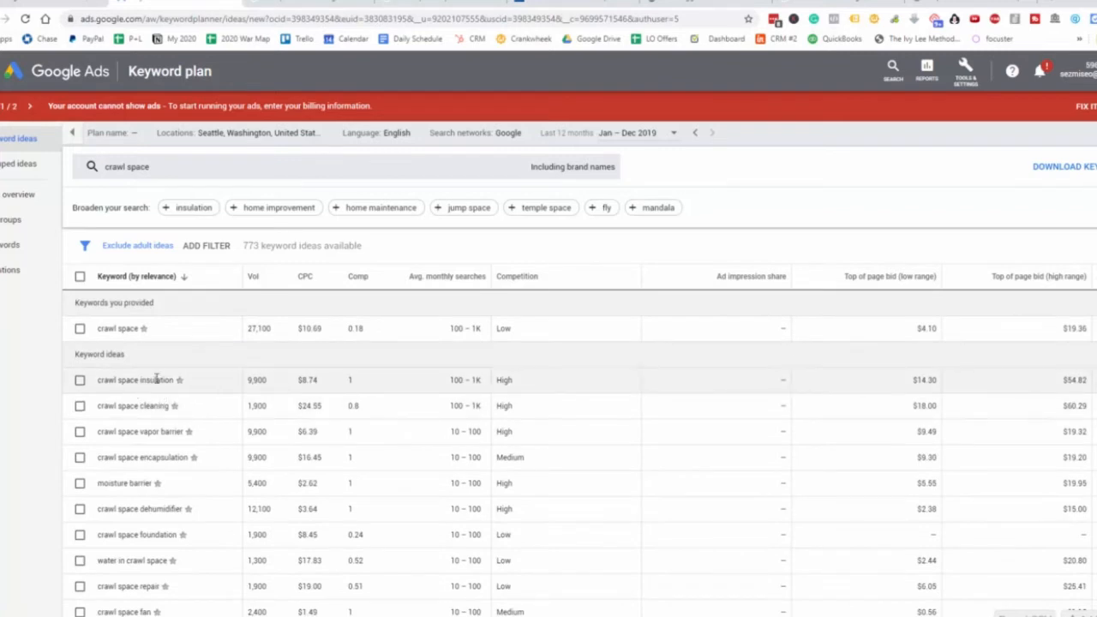
Copy the keyword "crawl space vapor barrier" from Keyword Planner into the sheet's Keyword column below "attic insultation"
{"action": "scroll", "coordinate": [162, 411], "scroll_direction": "down", "scroll_amount": 1}
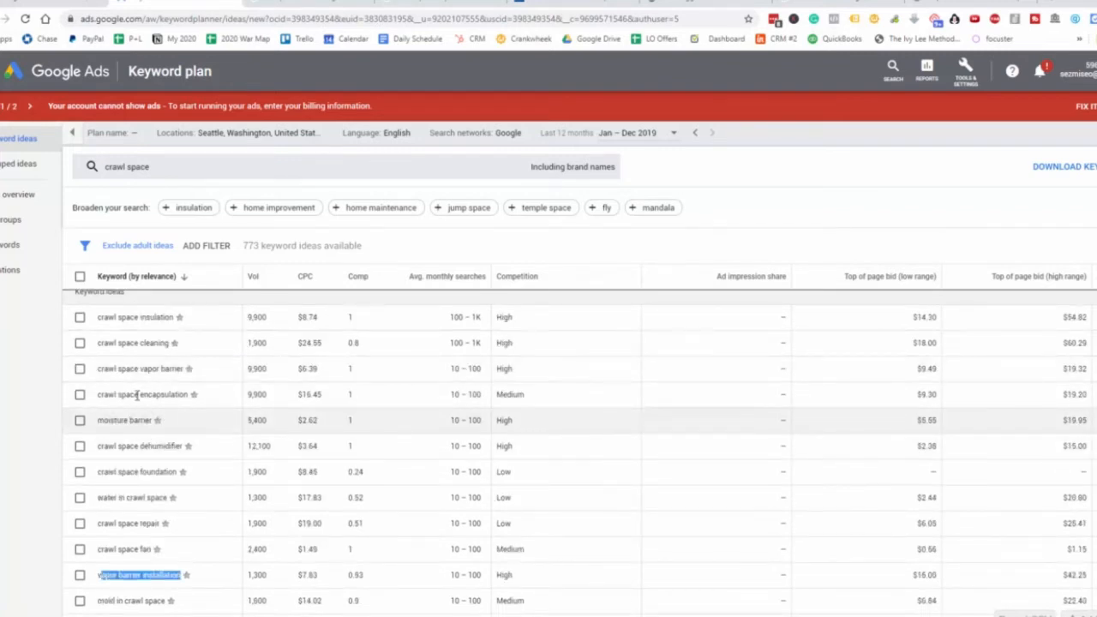
{"action": "left_click", "coordinate": [115, 370]}
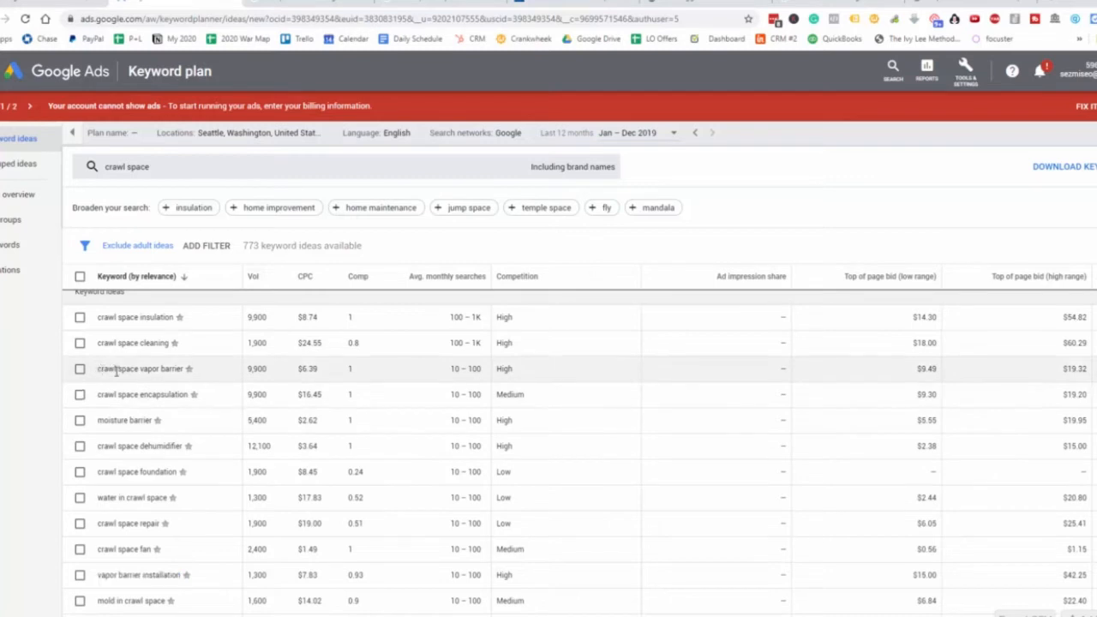
{"action": "mouse_move", "coordinate": [115, 371]}
{"action": "left_mouse_down"}
{"action": "mouse_move", "coordinate": [184, 369]}
{"action": "mouse_move", "coordinate": [97, 370]}
{"action": "left_mouse_up"}
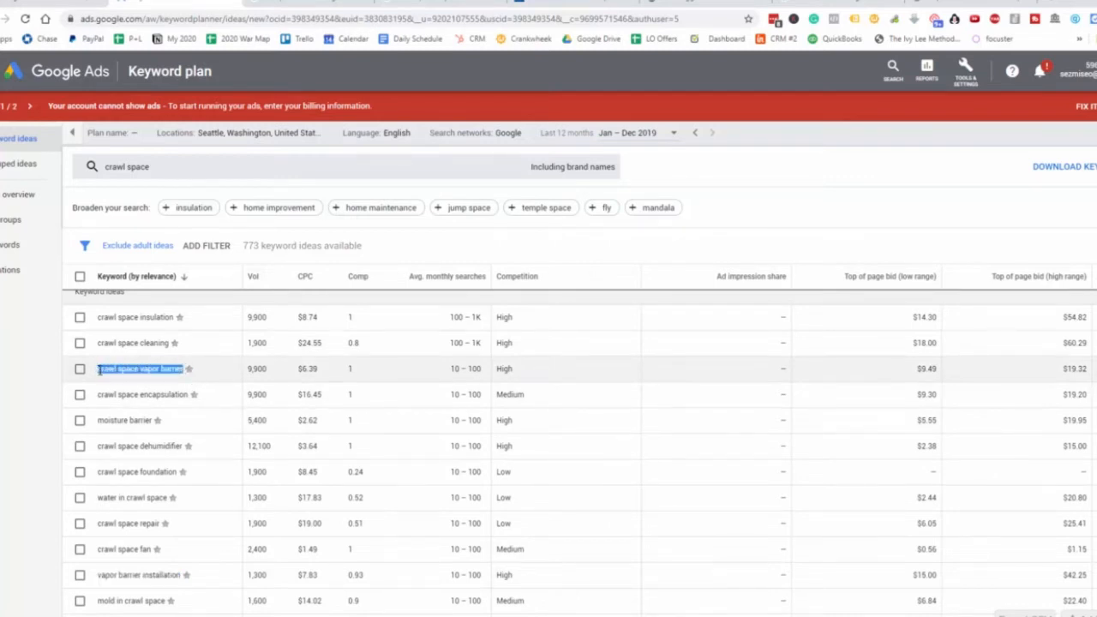
{"action": "right_click", "coordinate": [106, 371]}
{"action": "left_click", "coordinate": [124, 380]}
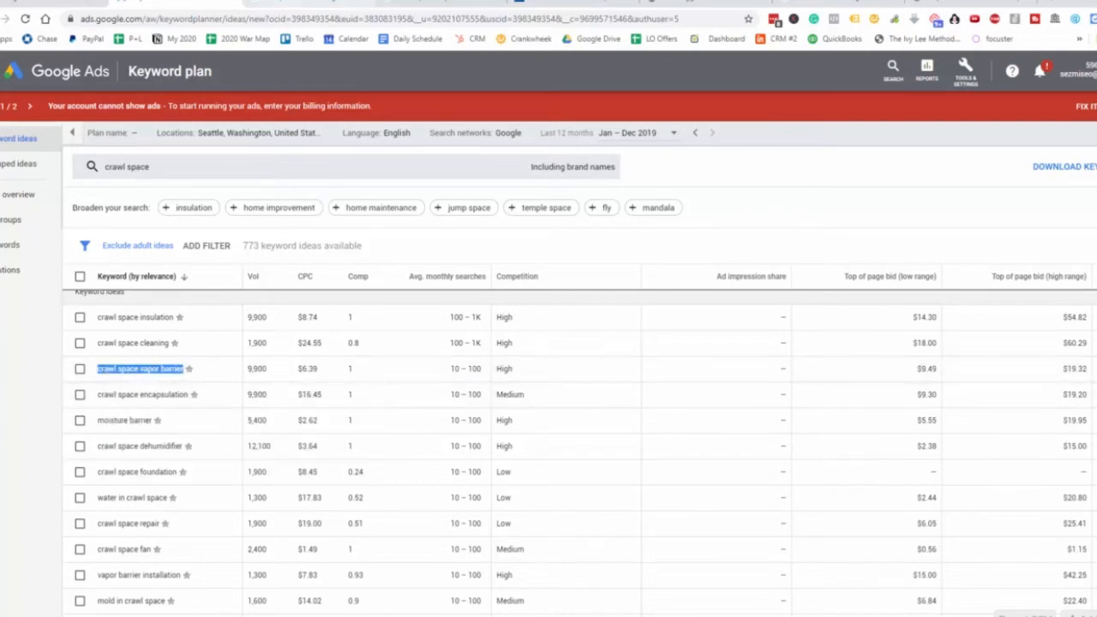
{"action": "left_click", "coordinate": [52, 3]}
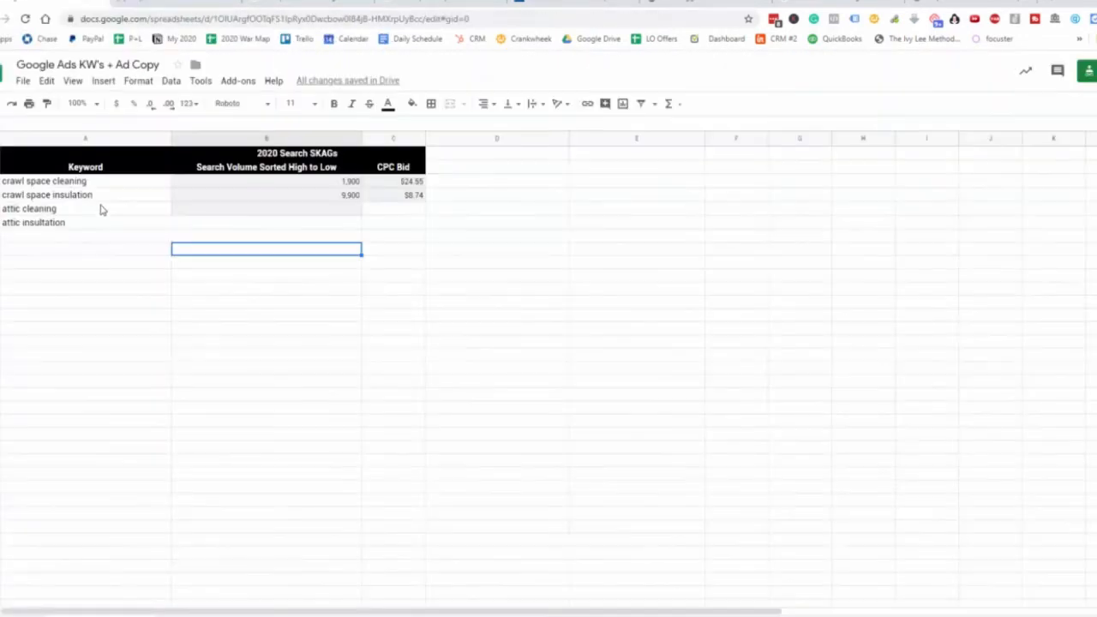
{"action": "left_click", "coordinate": [69, 239]}
{"action": "key", "text": "ctrl+v"}
Copy the 9,900 volume of "crawl space vapor barrier" from Keyword Planner into its Search Volume cell in the sheet
{"action": "left_click", "coordinate": [215, 239]}
{"action": "left_click", "coordinate": [152, 4]}
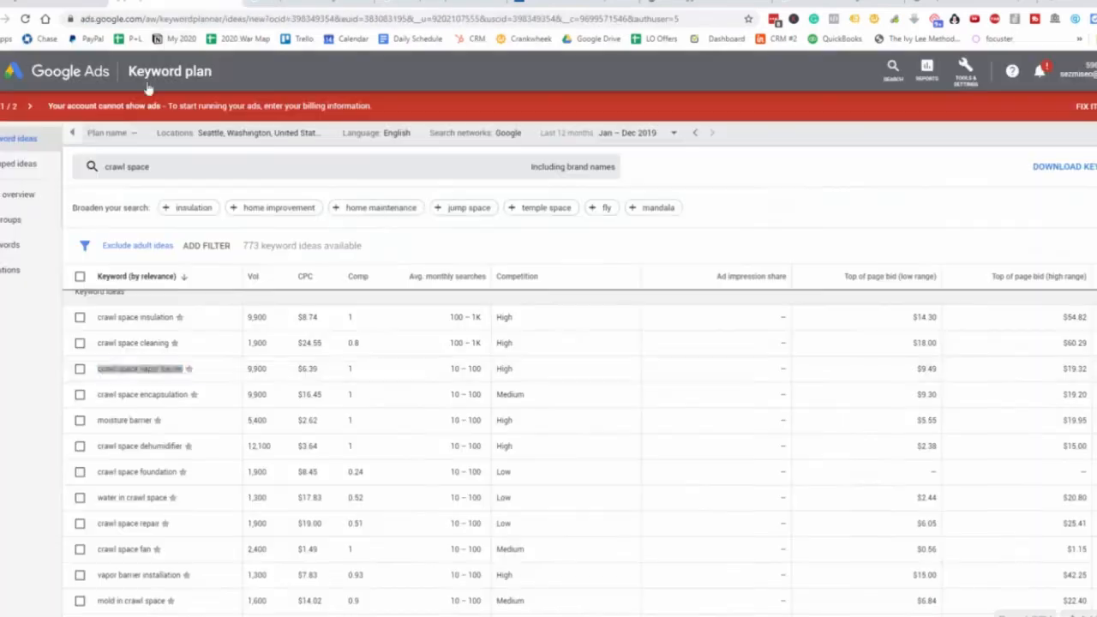
{"action": "left_click_drag", "start_coordinate": [268, 370], "coordinate": [246, 371]}
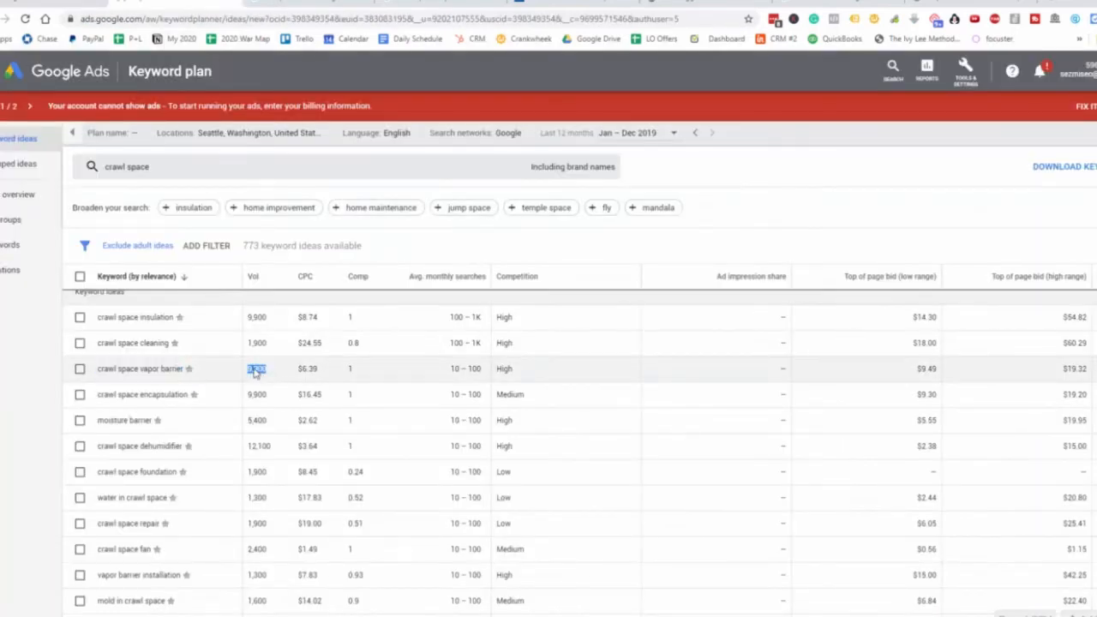
{"action": "right_click", "coordinate": [251, 368]}
{"action": "left_click", "coordinate": [264, 377]}
{"action": "left_click", "coordinate": [95, 5]}
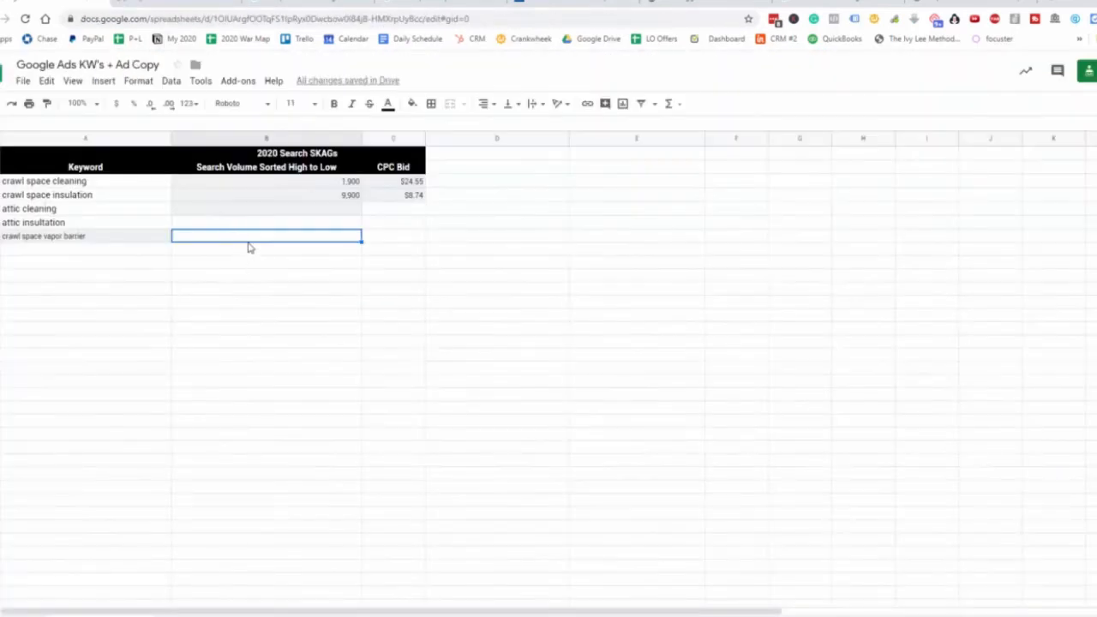
{"action": "key", "text": "ctrl+v"}
{"action": "left_click", "coordinate": [373, 237]}
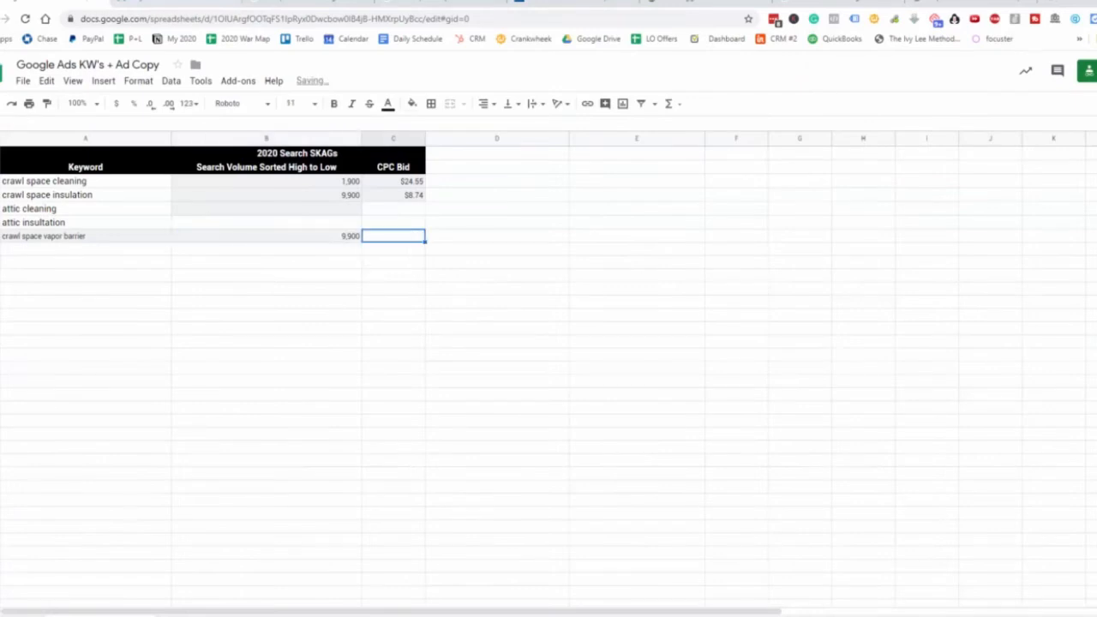
Try to copy the $6.39 CPC of "crawl space vapor barrier" from Keyword Planner into its CPC Bid cell in the sheet
{"action": "left_click", "coordinate": [153, 3]}
{"action": "left_click_drag", "start_coordinate": [319, 370], "coordinate": [294, 374]}
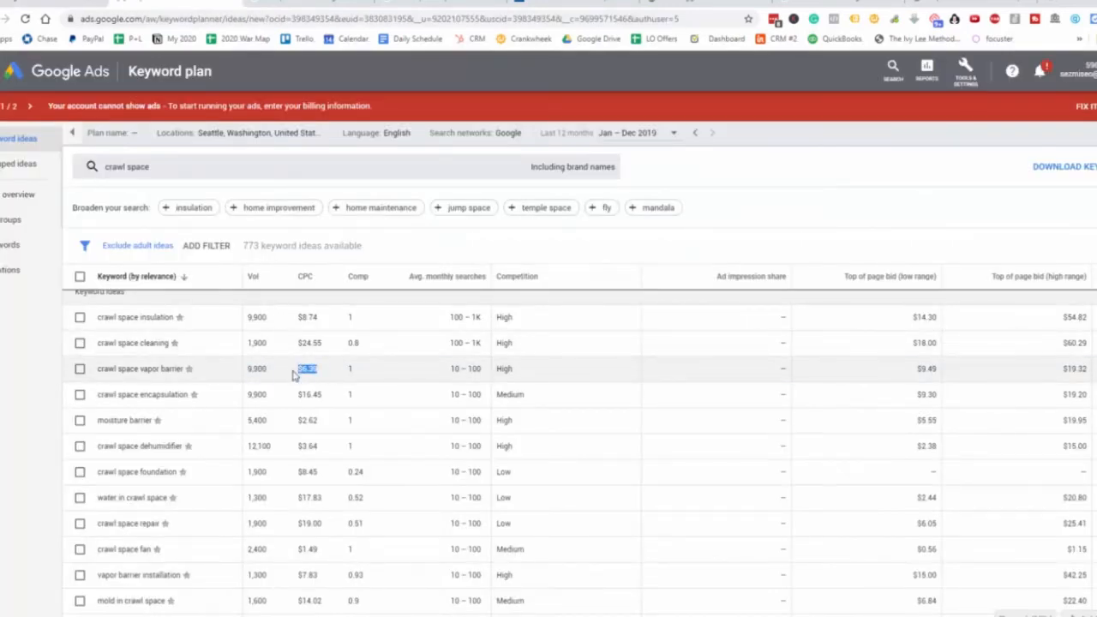
{"action": "right_click", "coordinate": [296, 374]}
{"action": "left_click", "coordinate": [310, 377]}
{"action": "left_click", "coordinate": [94, 4]}
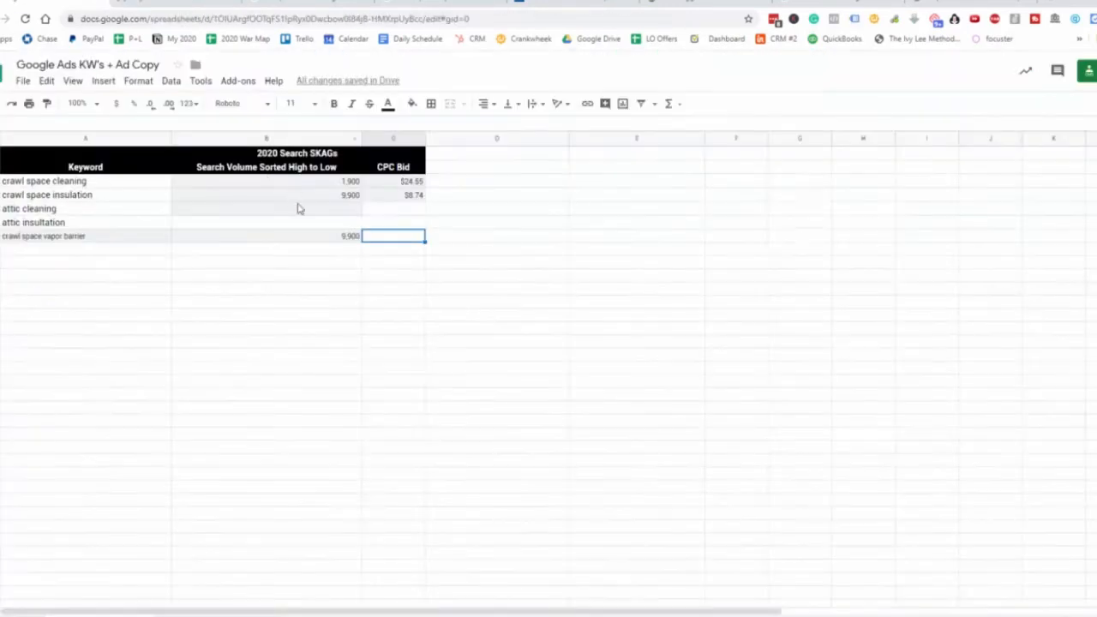
{"action": "key", "text": "ctrl+v"}
{"action": "left_click", "coordinate": [343, 276]}
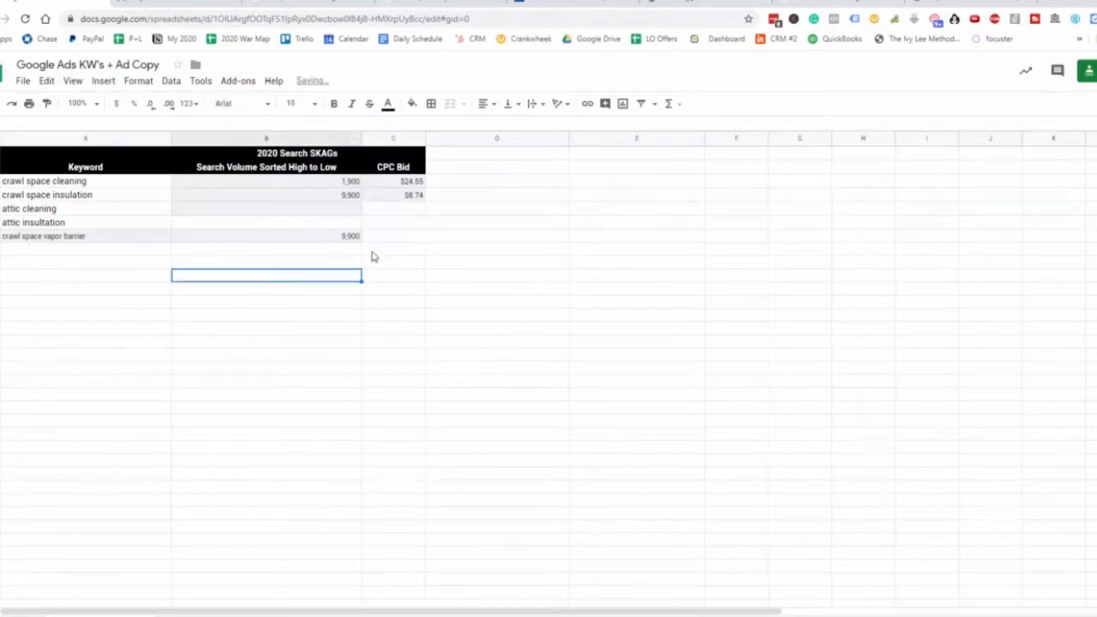
{"action": "left_click", "coordinate": [380, 240]}
{"action": "key", "text": "ctrl+v"}
{"action": "left_click", "coordinate": [152, 4]}
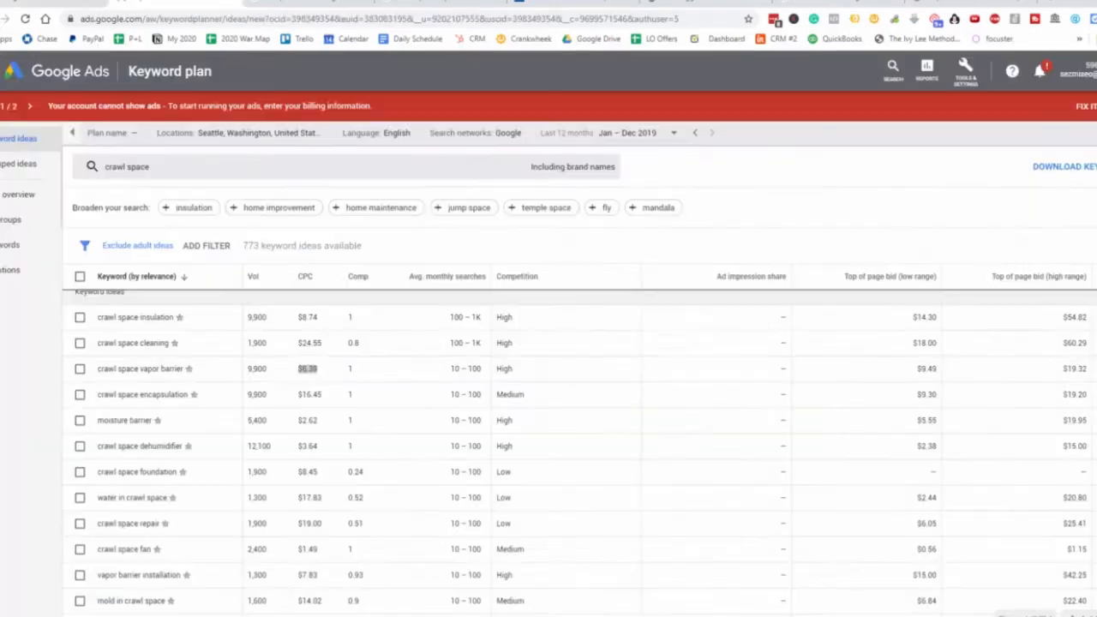
{"action": "right_click", "coordinate": [306, 371]}
{"action": "left_click", "coordinate": [321, 379]}
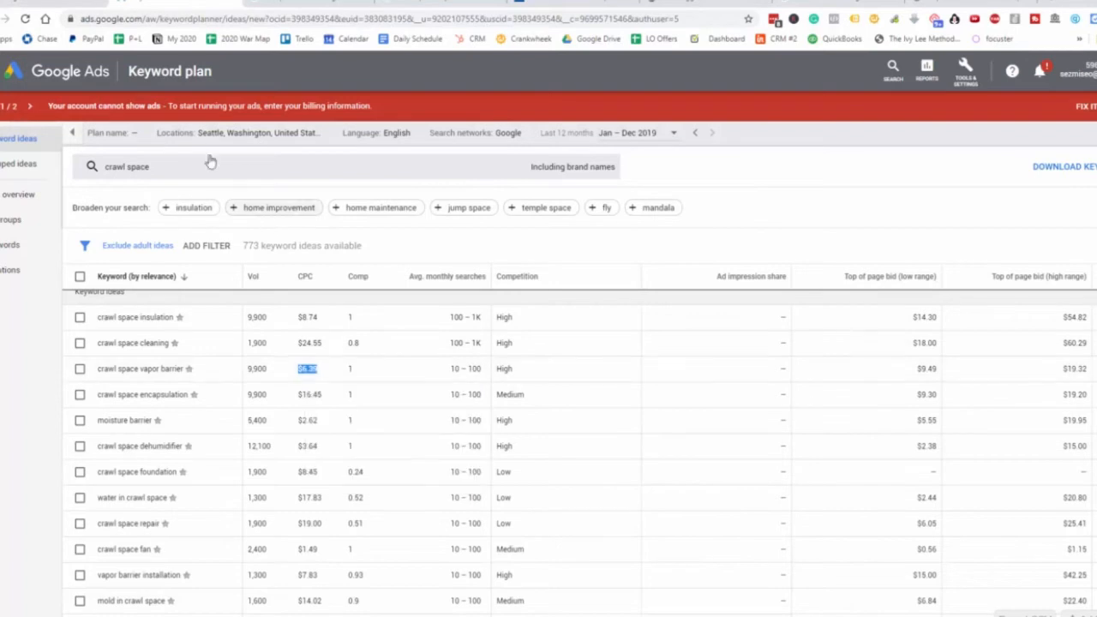
{"action": "left_click", "coordinate": [73, 4]}
{"action": "left_click", "coordinate": [407, 238]}
{"action": "key", "text": "ctrl+v"}
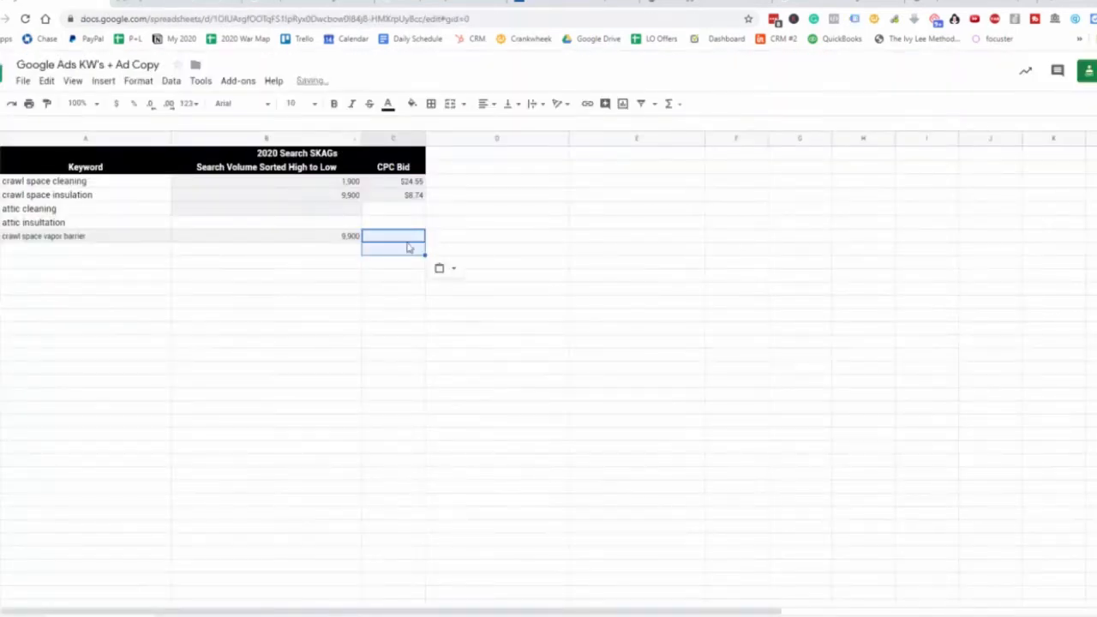
Enter 6.39 as the CPC bid for "crawl space vapor barrier" in the sheet
{"action": "left_click", "coordinate": [388, 252]}
{"action": "left_click", "coordinate": [387, 240]}
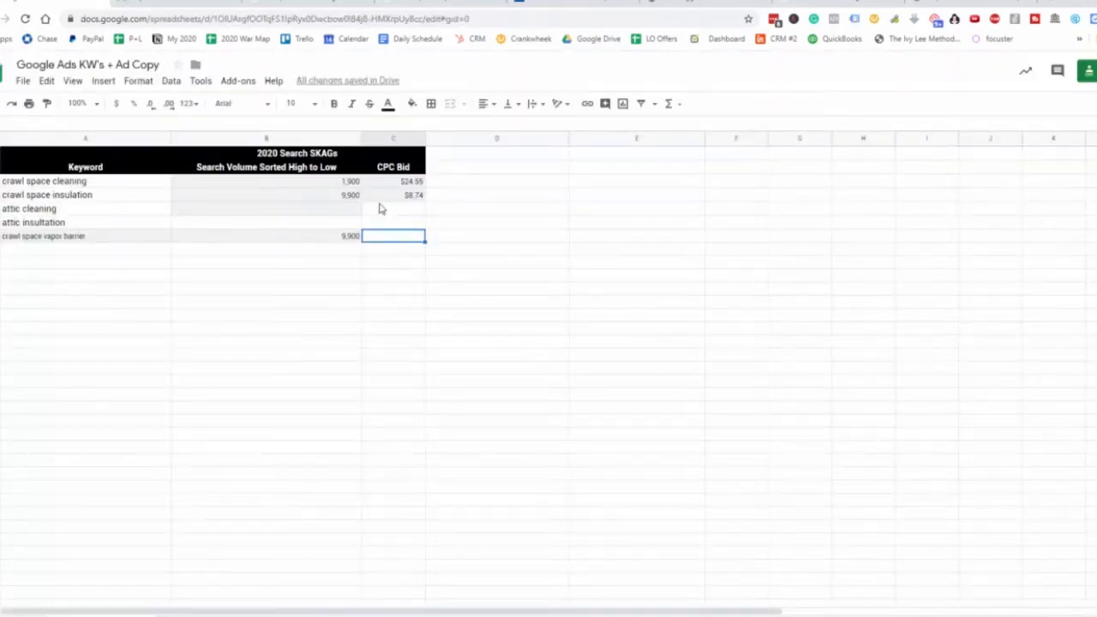
{"action": "type", "text": "6.39"}
{"action": "left_click", "coordinate": [251, 329]}
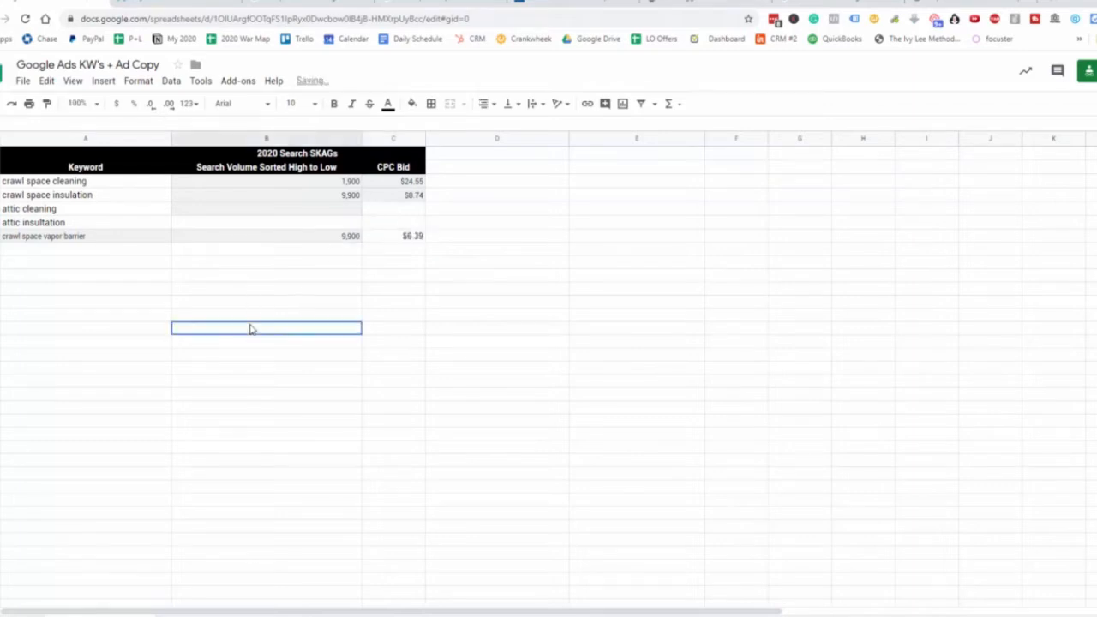
Copy the keyword "crawl space encapsulation" from Keyword Planner into the sheet's Keyword column below "crawl space vapor barrier"
{"action": "left_click", "coordinate": [146, 3]}
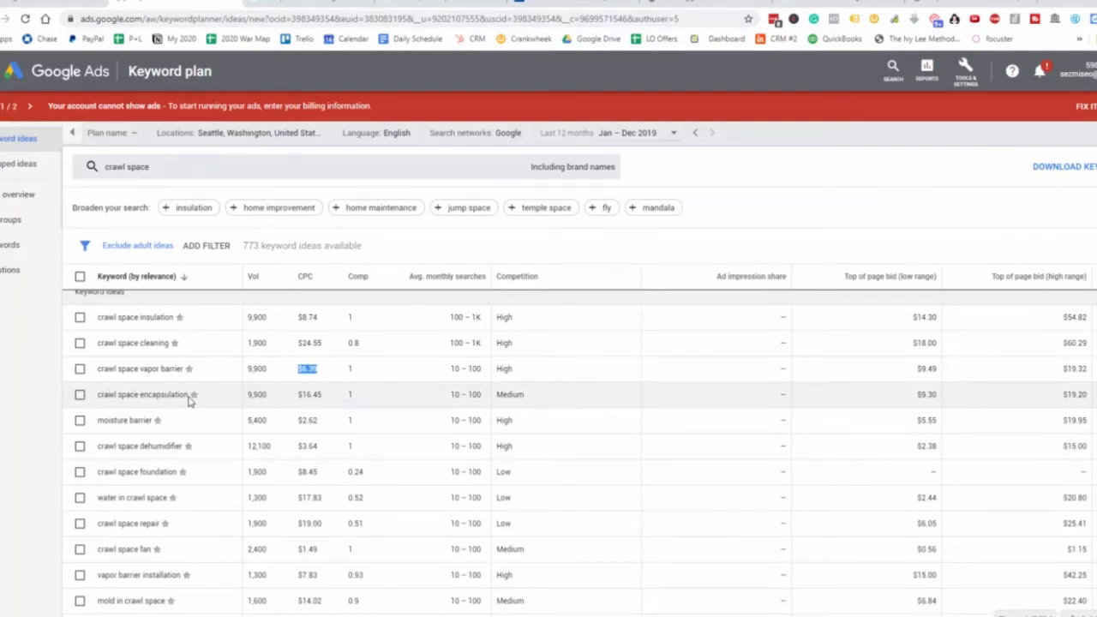
{"action": "left_click_drag", "start_coordinate": [190, 394], "coordinate": [98, 396]}
{"action": "right_click", "coordinate": [101, 398]}
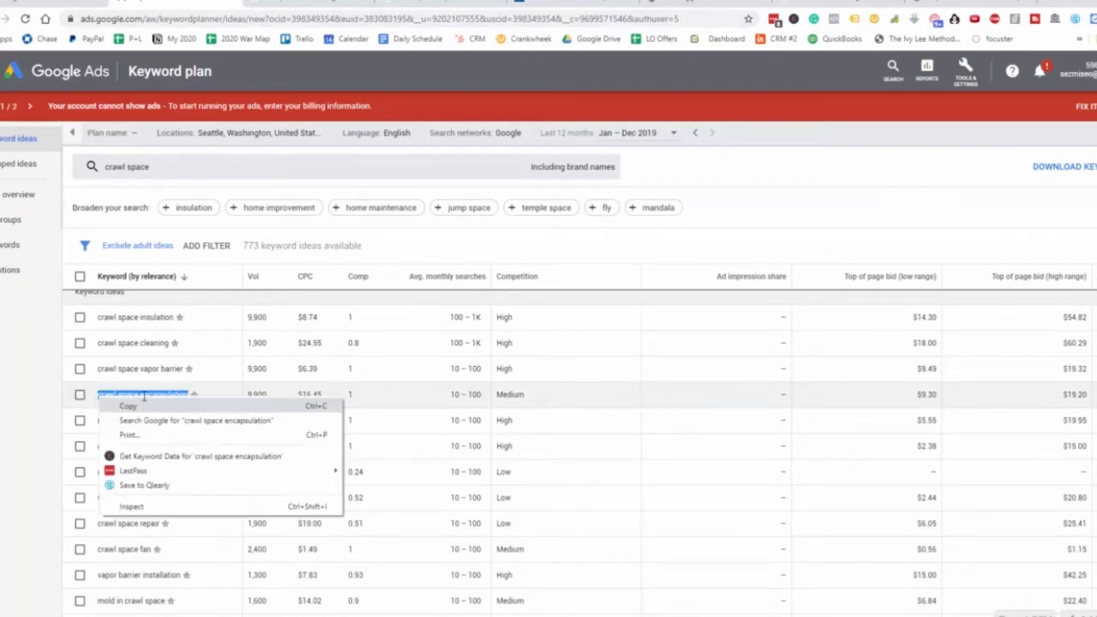
{"action": "left_click", "coordinate": [115, 404]}
{"action": "left_click", "coordinate": [257, 3]}
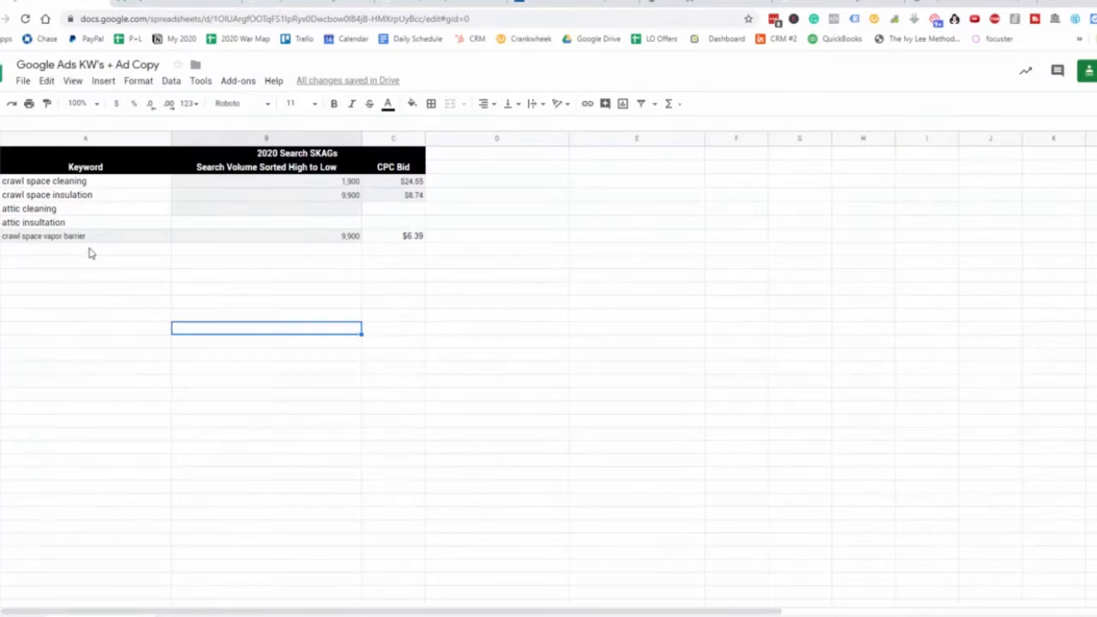
{"action": "left_click", "coordinate": [129, 249]}
{"action": "key", "text": "ctrl+v"}
{"action": "left_click", "coordinate": [133, 277]}
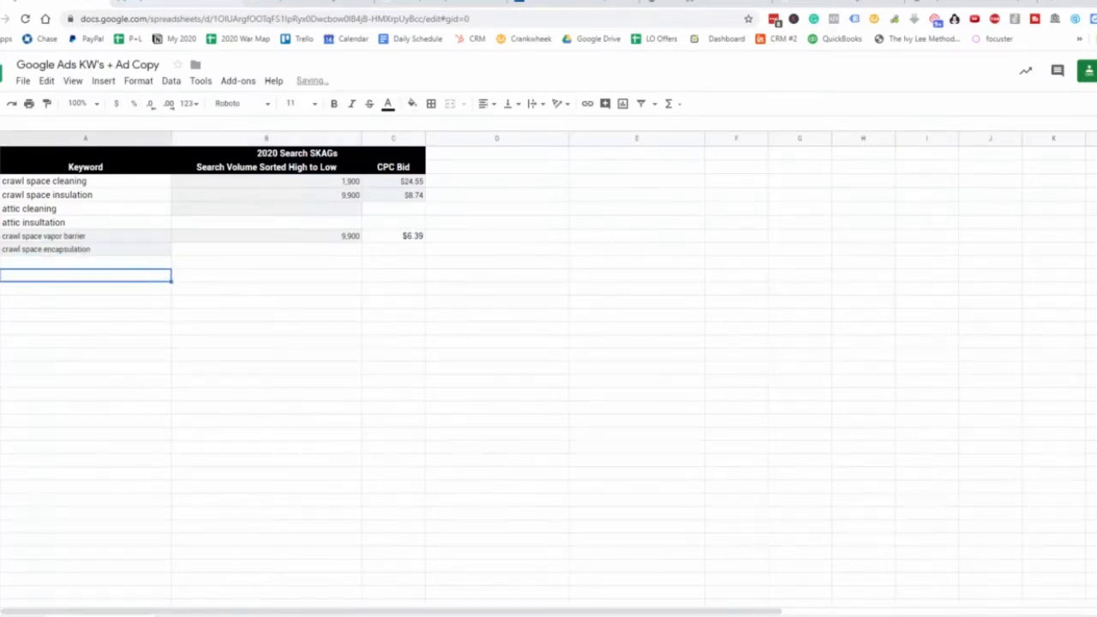
Copy the 9,900 volume of "crawl space encapsulation" from Keyword Planner into its Search Volume cell in the sheet
{"action": "left_click", "coordinate": [179, 3]}
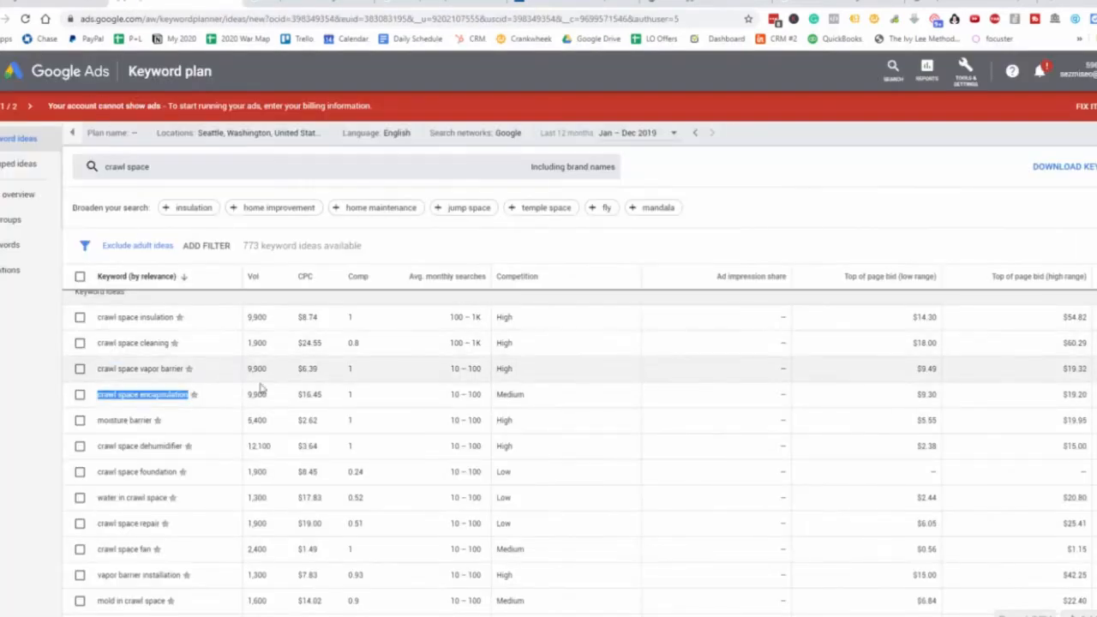
{"action": "left_click_drag", "start_coordinate": [267, 397], "coordinate": [249, 395]}
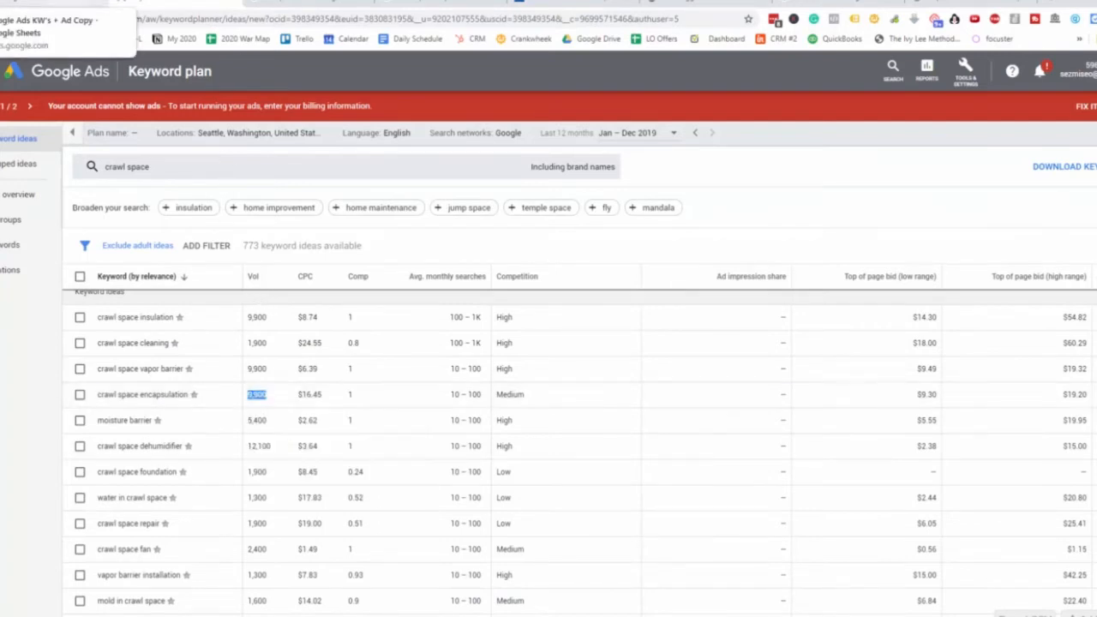
{"action": "left_click", "coordinate": [51, 4]}
{"action": "left_click", "coordinate": [227, 250]}
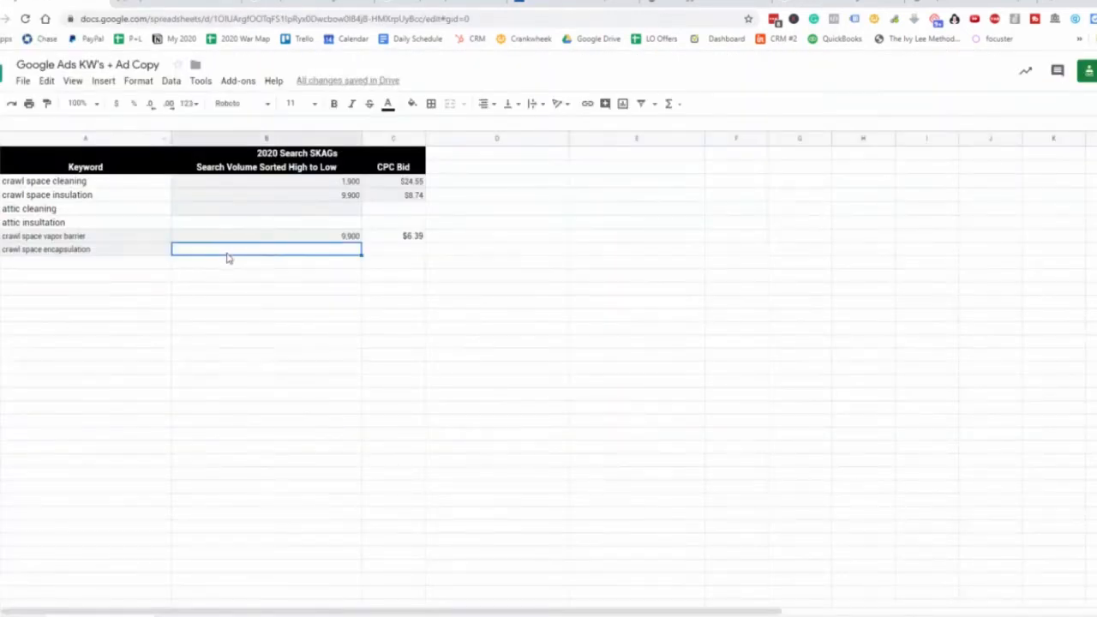
{"action": "key", "text": "ctrl+v"}
{"action": "left_click", "coordinate": [377, 251]}
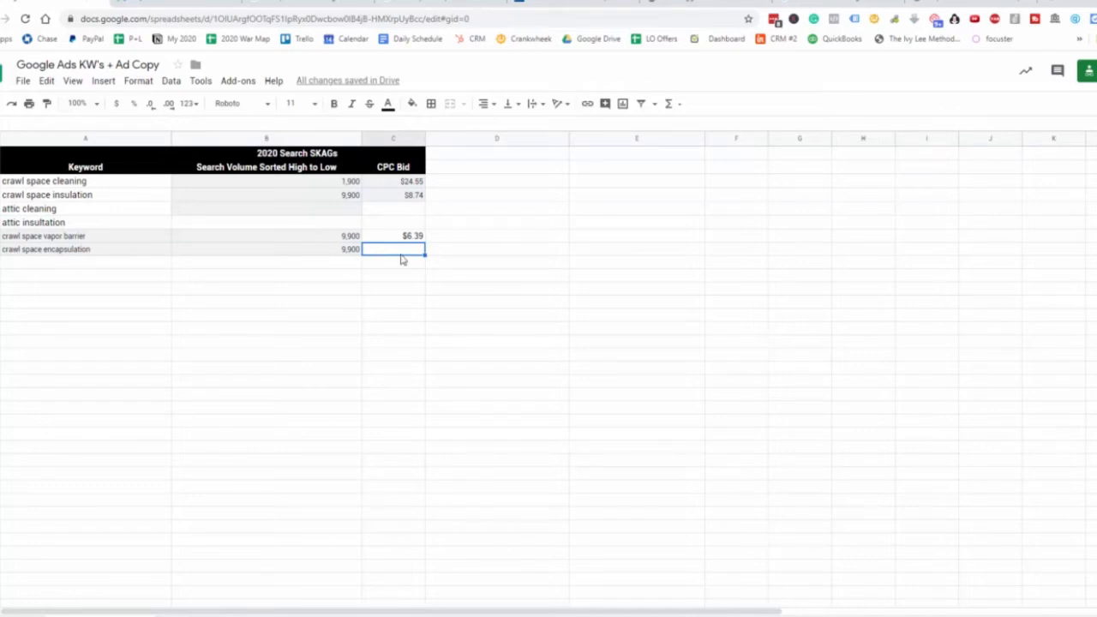
Replace the "crawl space" search in Keyword Planner with "crawl space vapor barrier" and get its keyword ideas
{"action": "left_click", "coordinate": [167, 3]}
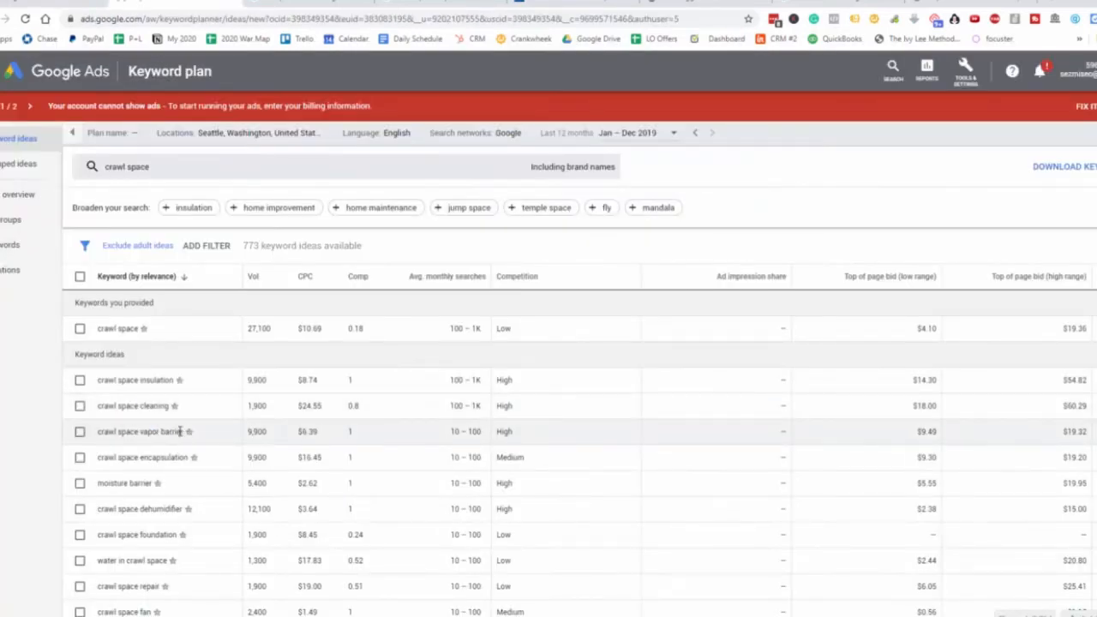
{"action": "left_click_drag", "start_coordinate": [181, 431], "coordinate": [94, 433]}
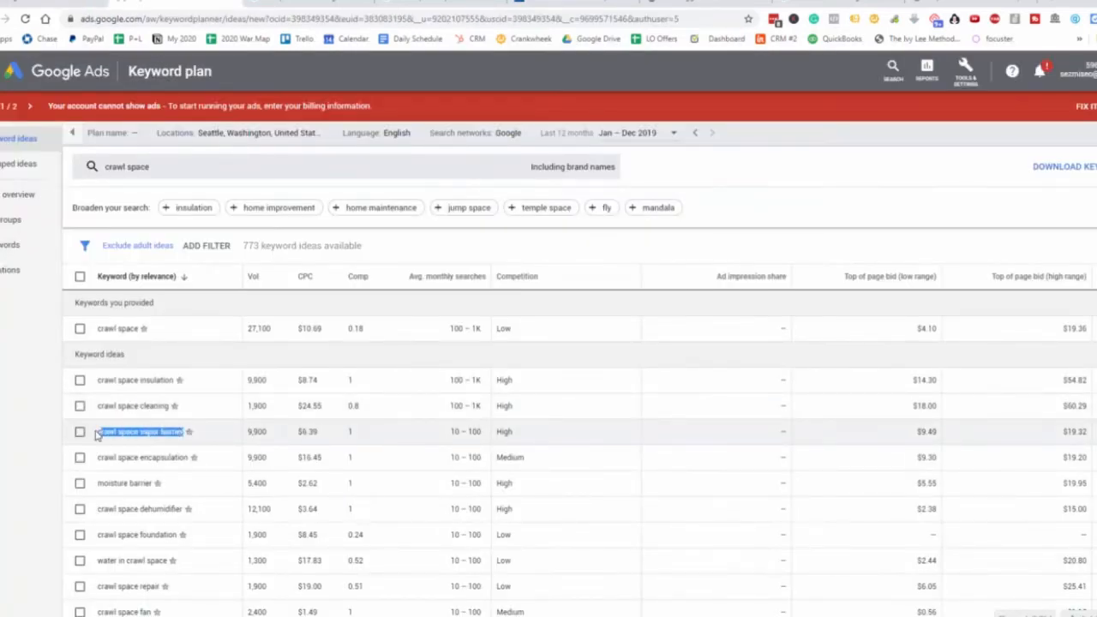
{"action": "left_click", "coordinate": [98, 436]}
{"action": "triple_click", "coordinate": [99, 434]}
{"action": "right_click", "coordinate": [110, 439]}
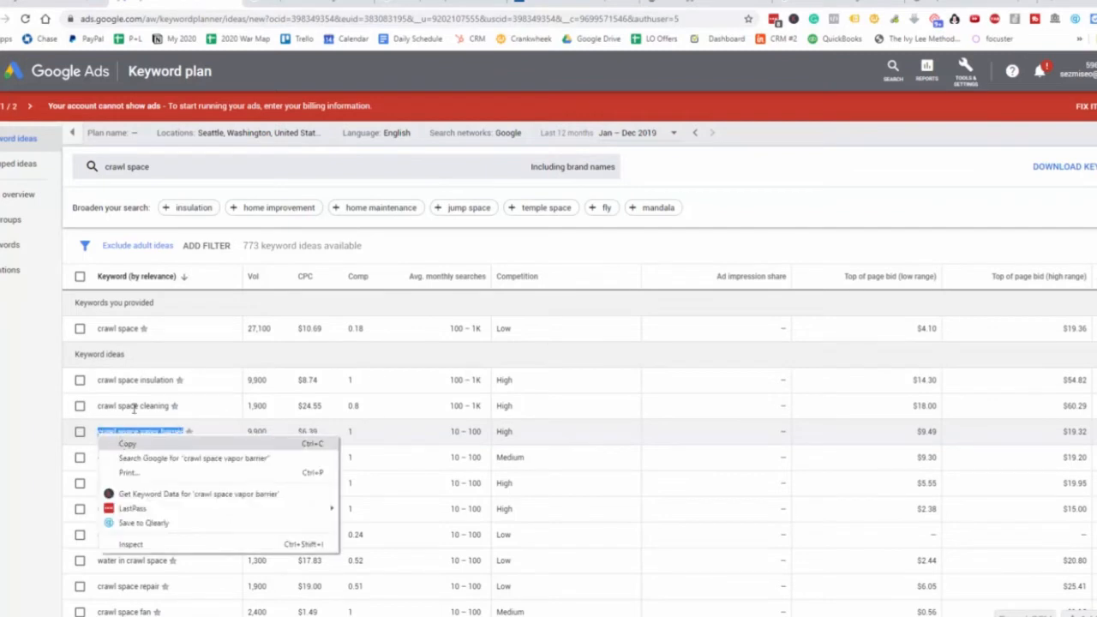
{"action": "left_click", "coordinate": [122, 447]}
{"action": "left_click", "coordinate": [174, 175]}
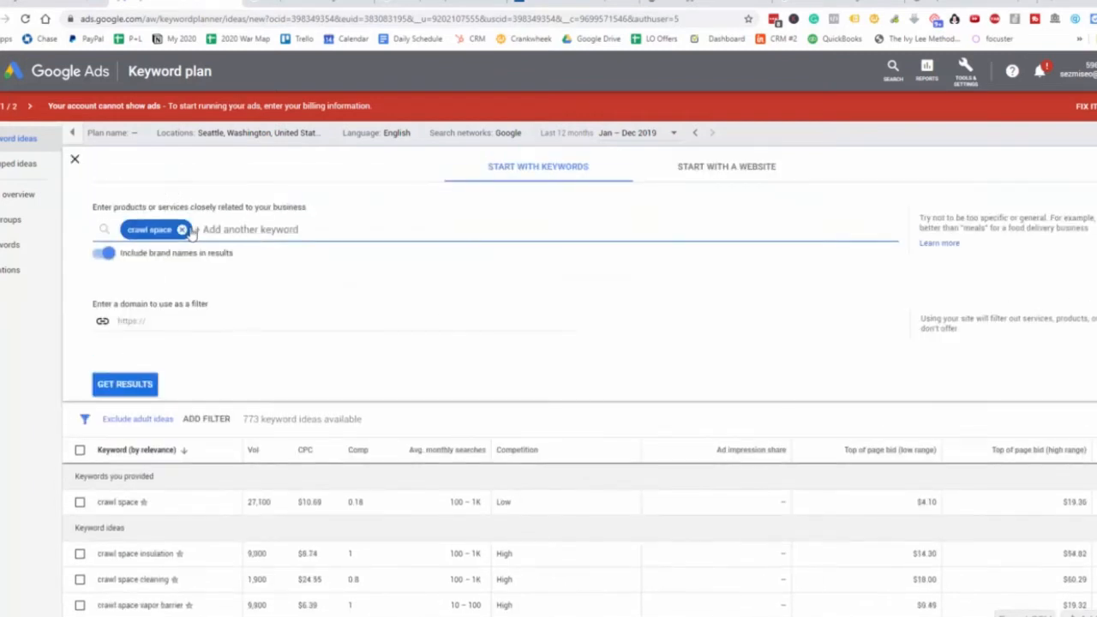
{"action": "left_click", "coordinate": [190, 229]}
{"action": "key", "text": "ctrl+v"}
{"action": "left_click", "coordinate": [157, 376]}
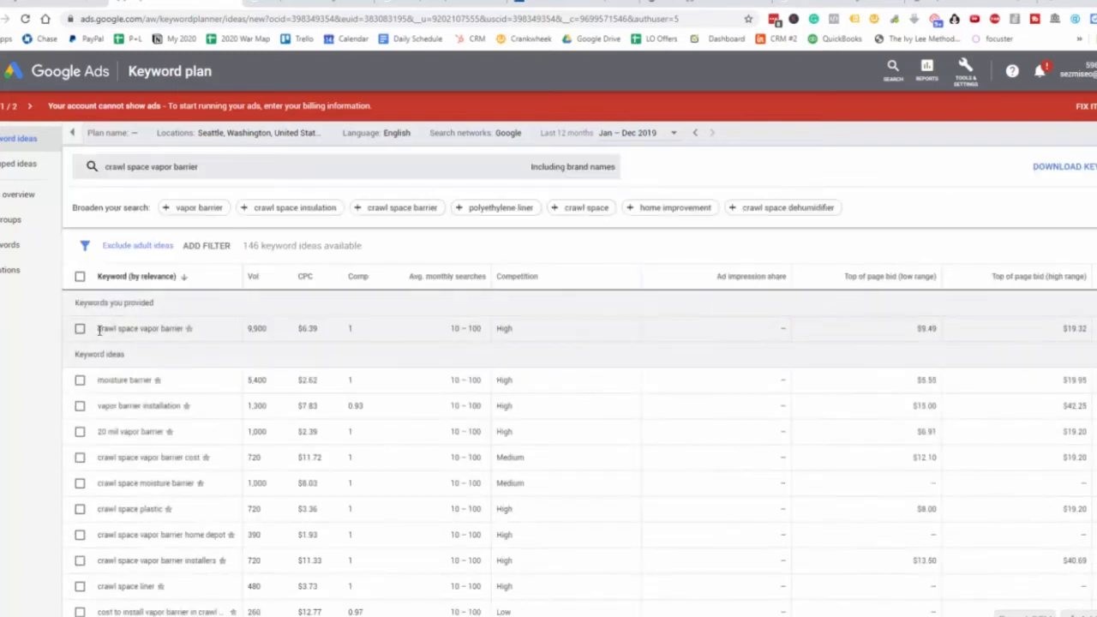
Review the "crawl space vapor barrier" keyword ideas, including cost, installer, Home Depot and plastic terms, for relevance, volume and CPC
{"action": "left_click_drag", "start_coordinate": [98, 329], "coordinate": [174, 332]}
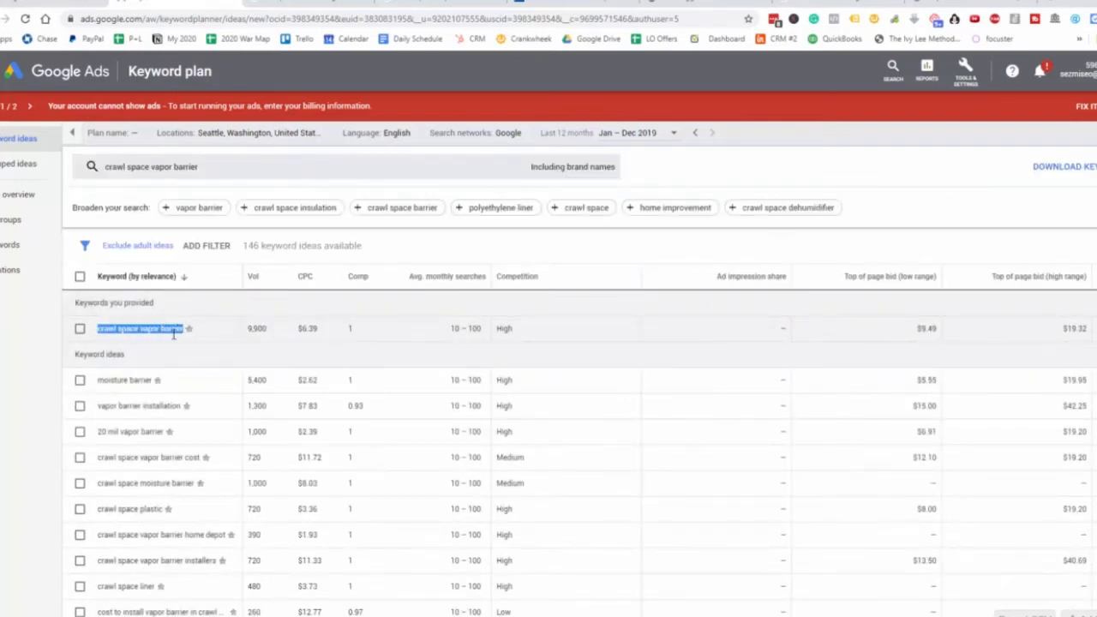
{"action": "left_click", "coordinate": [144, 417]}
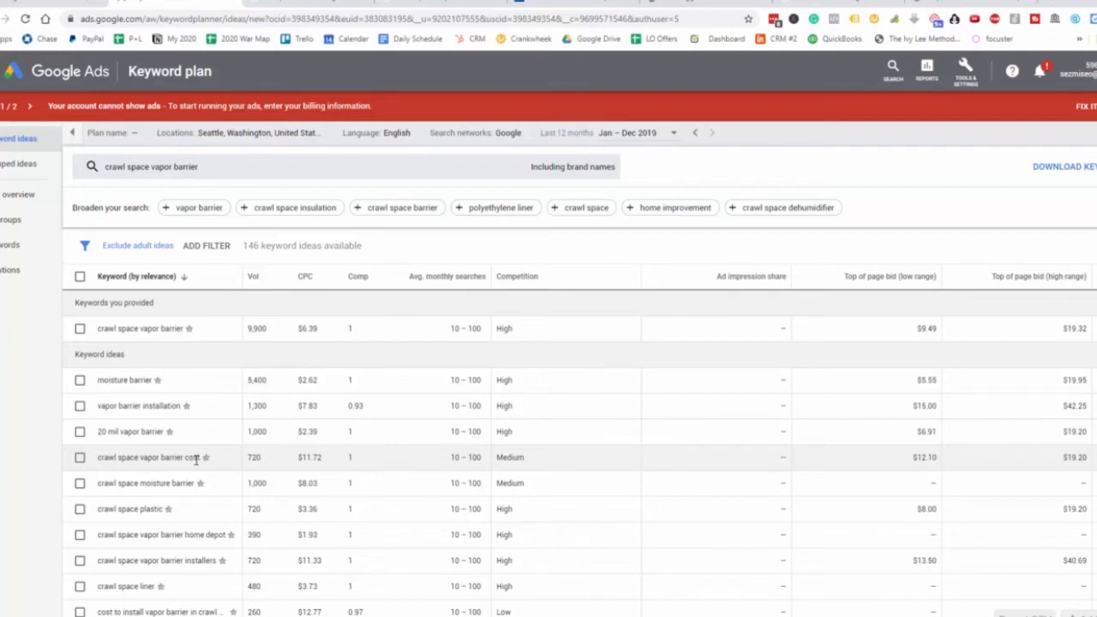
{"action": "scroll", "coordinate": [195, 463], "scroll_direction": "down", "scroll_amount": 1}
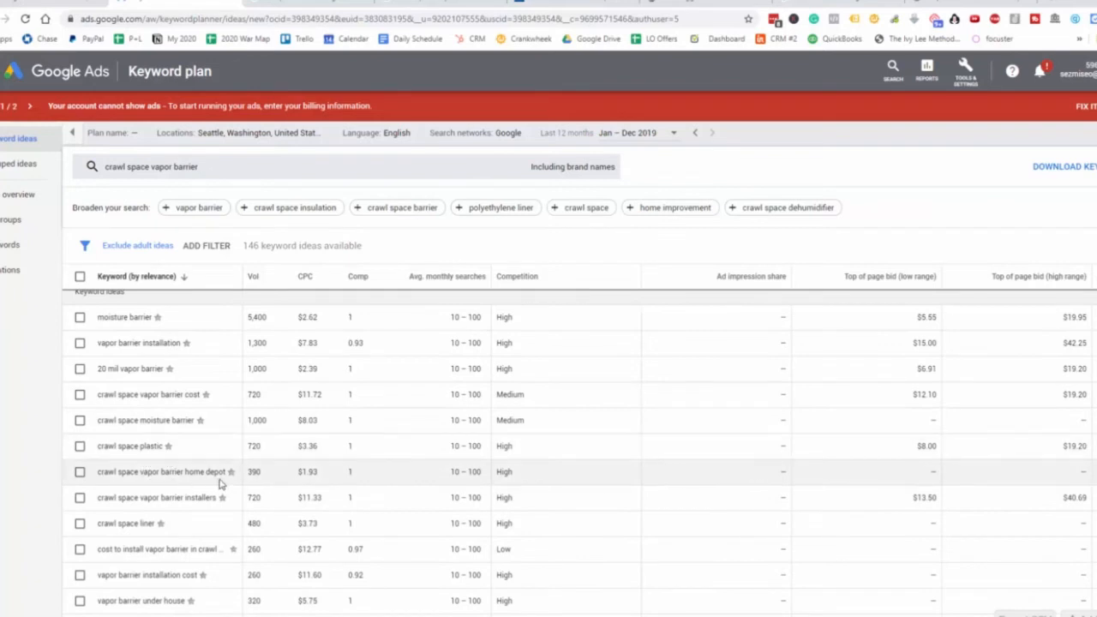
{"action": "left_click_drag", "start_coordinate": [219, 472], "coordinate": [163, 477]}
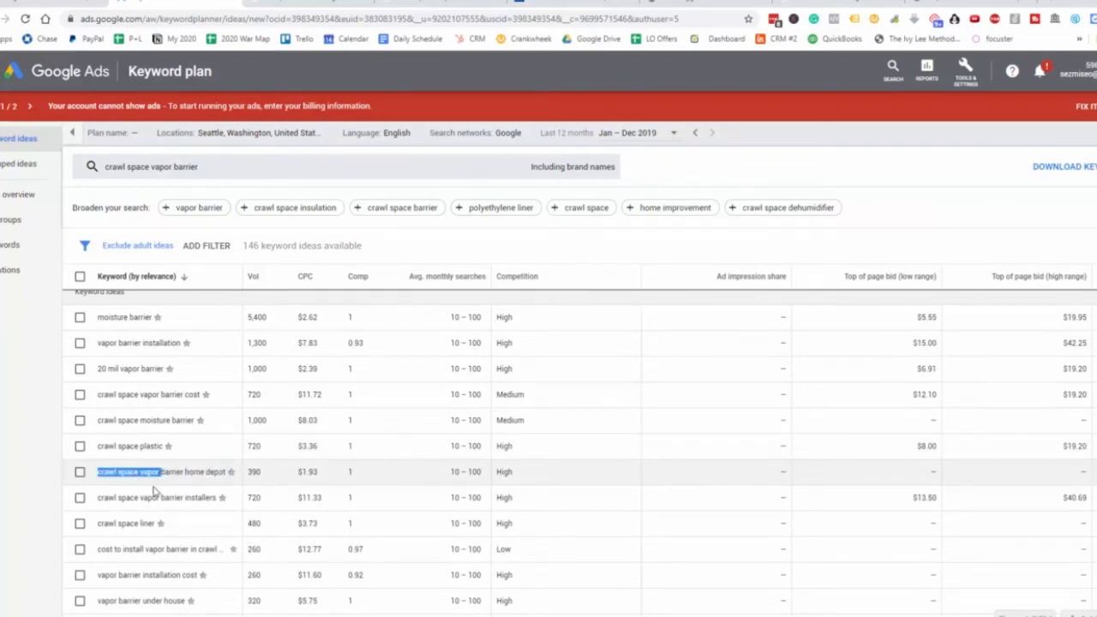
{"action": "left_click", "coordinate": [144, 497]}
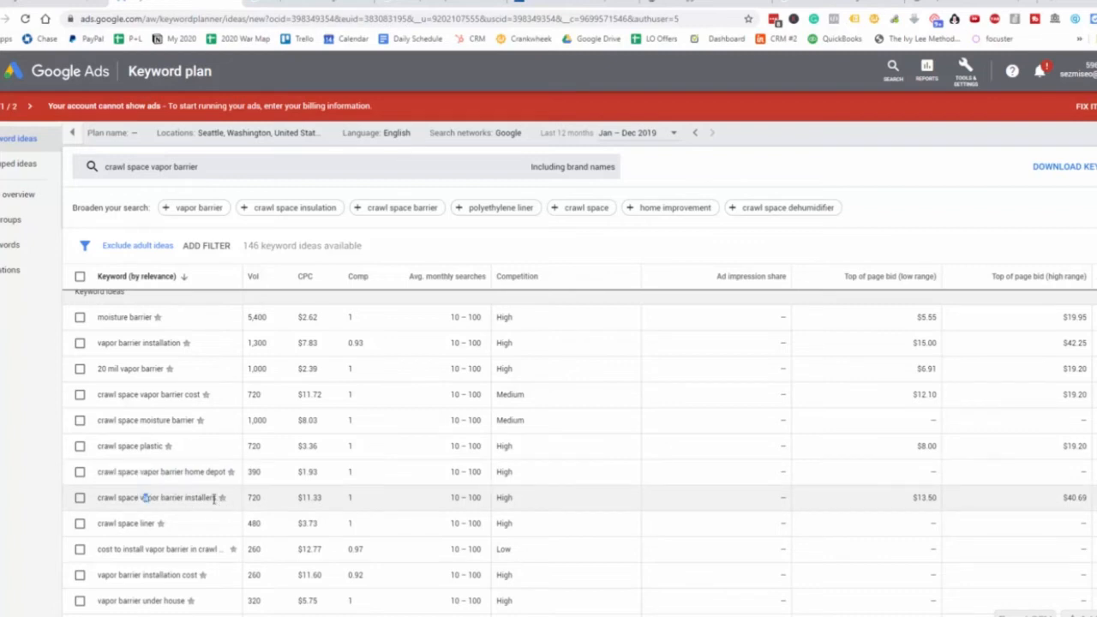
{"action": "scroll", "coordinate": [147, 493], "scroll_direction": "down", "scroll_amount": 1}
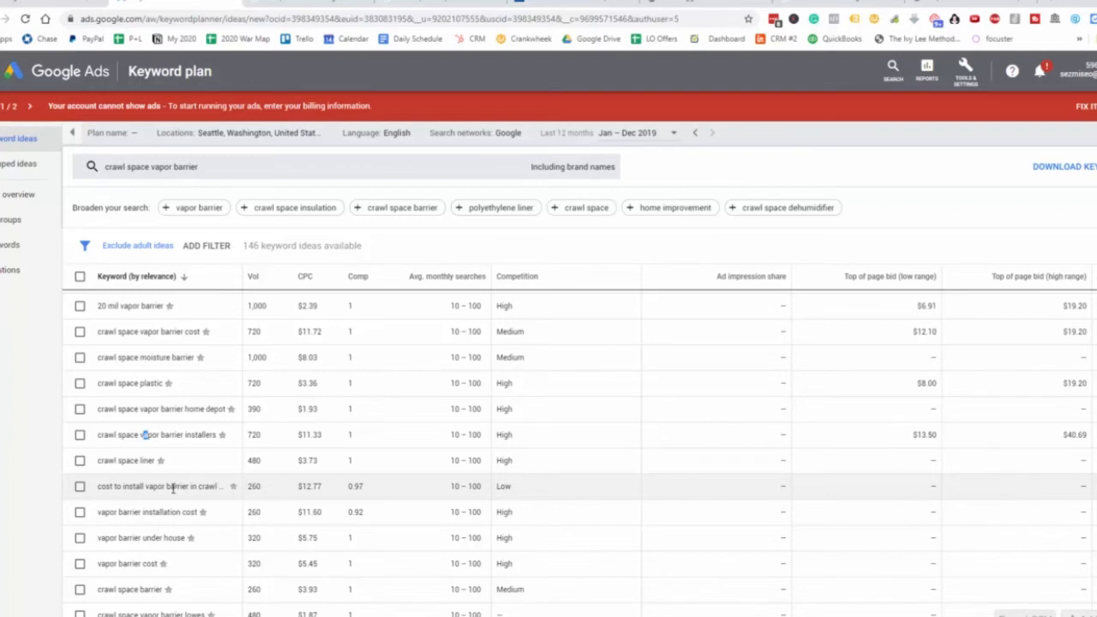
{"action": "scroll", "coordinate": [176, 489], "scroll_direction": "down", "scroll_amount": 1}
{"action": "scroll", "coordinate": [137, 480], "scroll_direction": "down", "scroll_amount": 1}
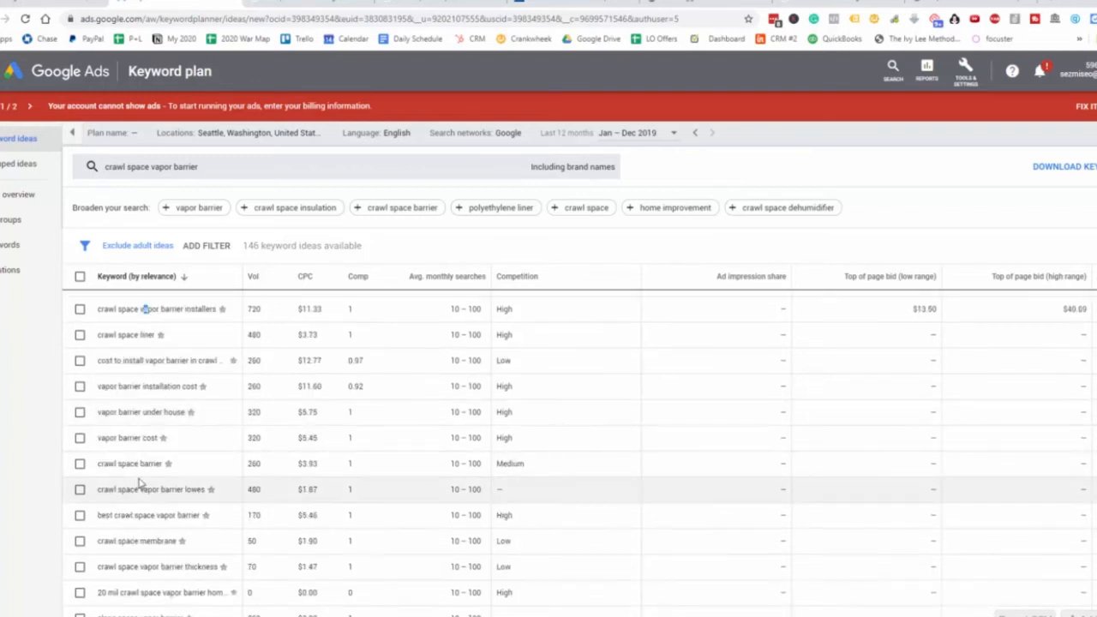
{"action": "scroll", "coordinate": [162, 497], "scroll_direction": "down", "scroll_amount": 2}
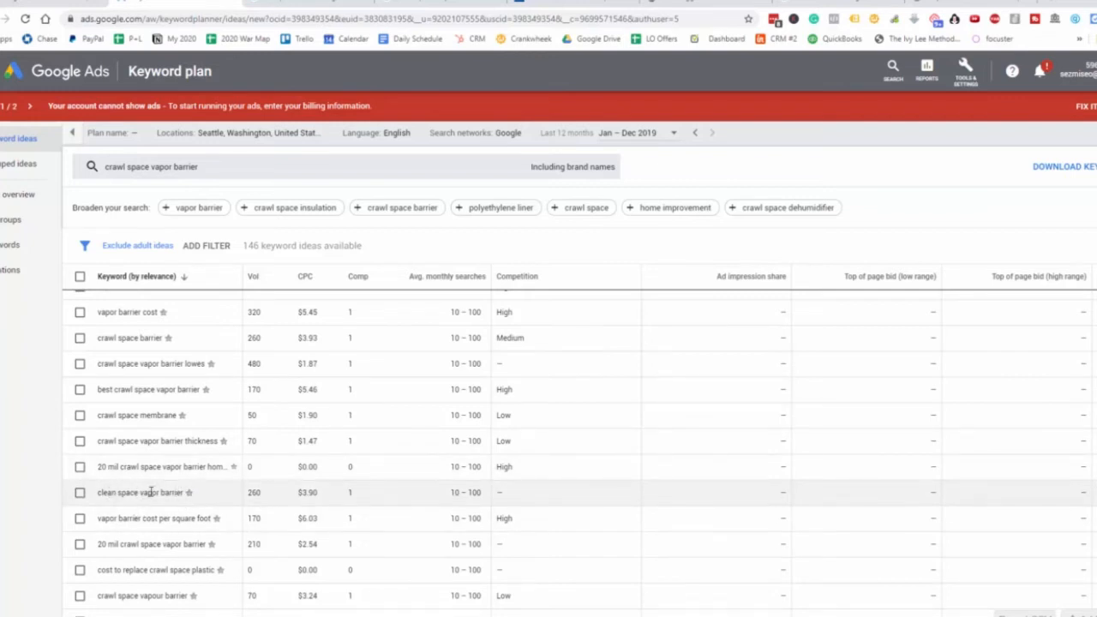
{"action": "scroll", "coordinate": [163, 518], "scroll_direction": "down", "scroll_amount": 2}
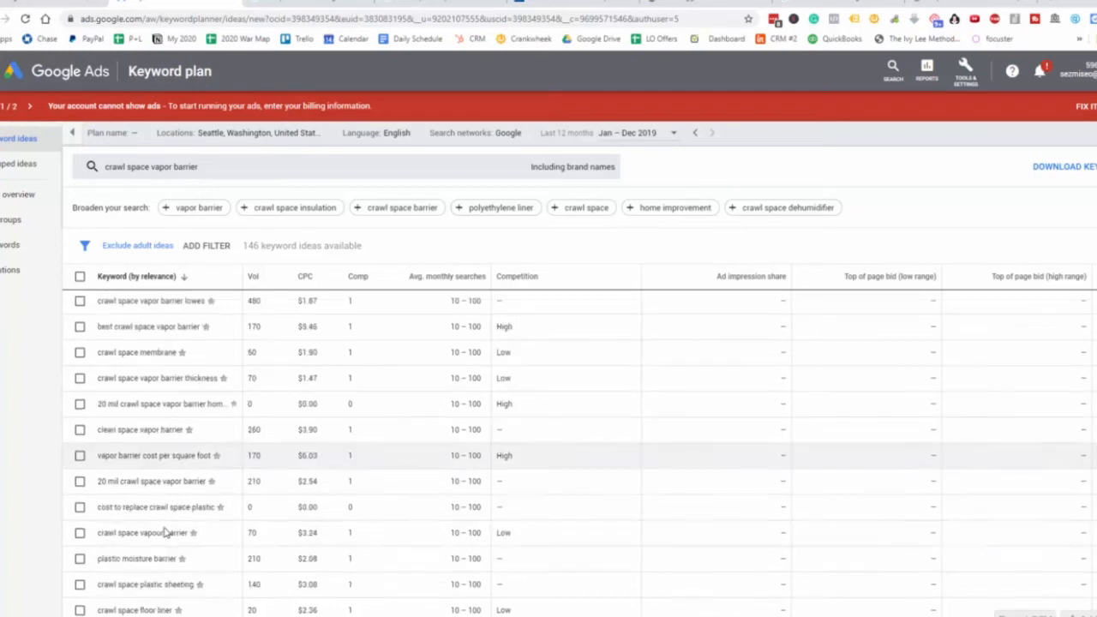
{"action": "scroll", "coordinate": [159, 532], "scroll_direction": "down", "scroll_amount": 2}
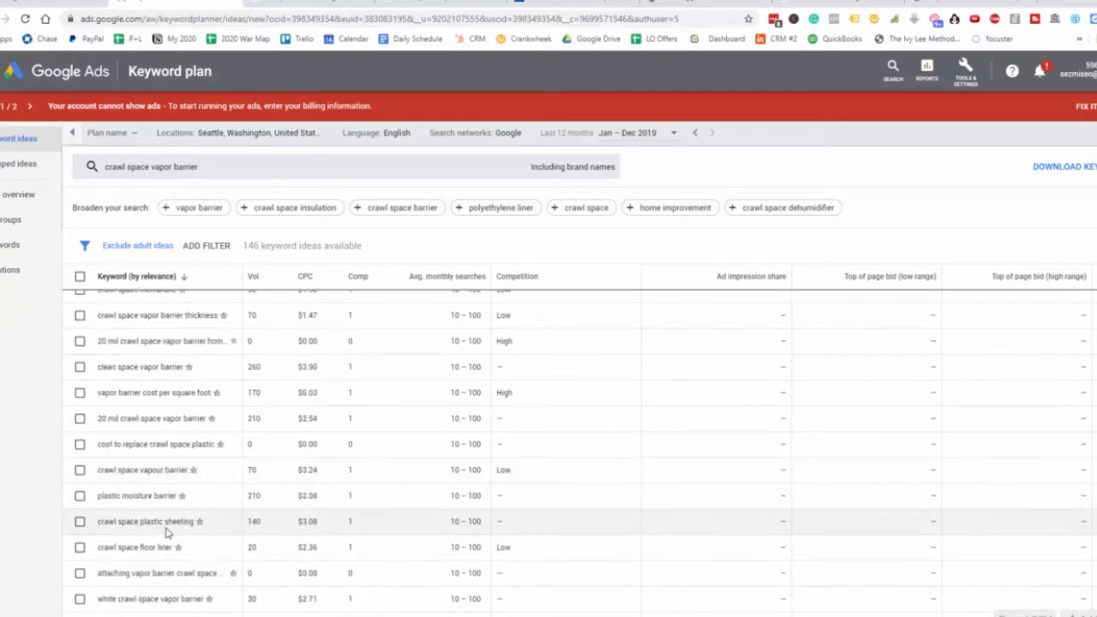
{"action": "scroll", "coordinate": [168, 533], "scroll_direction": "down", "scroll_amount": 2}
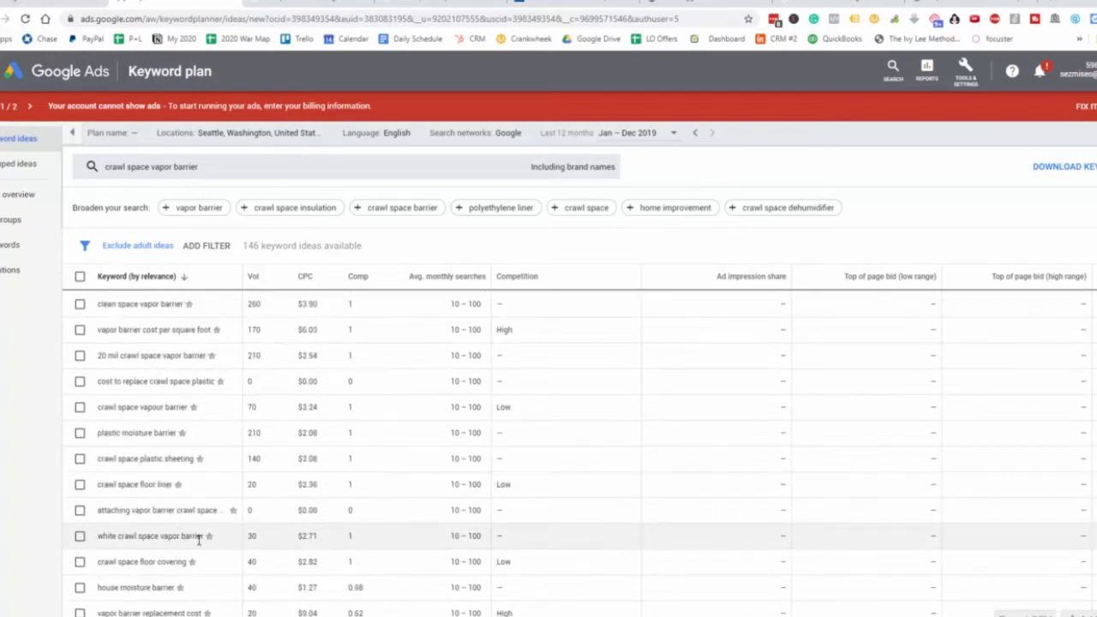
{"action": "scroll", "coordinate": [202, 537], "scroll_direction": "up", "scroll_amount": 10}
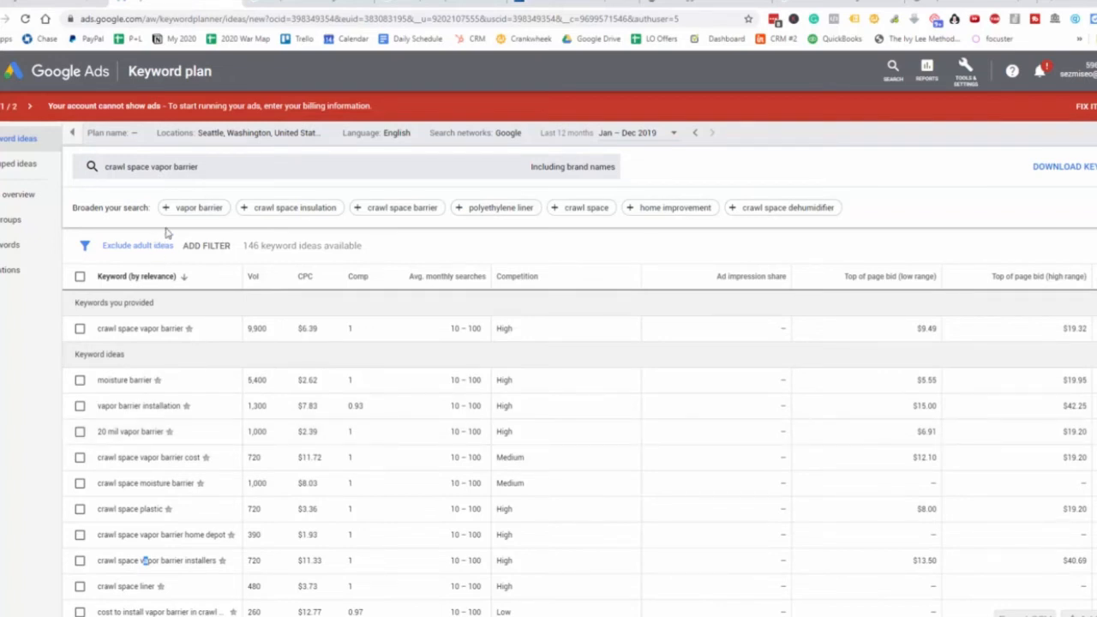
Review the keywords already listed in the Google Ads sheet, from the crawl space terms to the attic insulation entry
{"action": "left_click", "coordinate": [86, 2]}
{"action": "left_click", "coordinate": [140, 304]}
{"action": "left_click", "coordinate": [90, 251]}
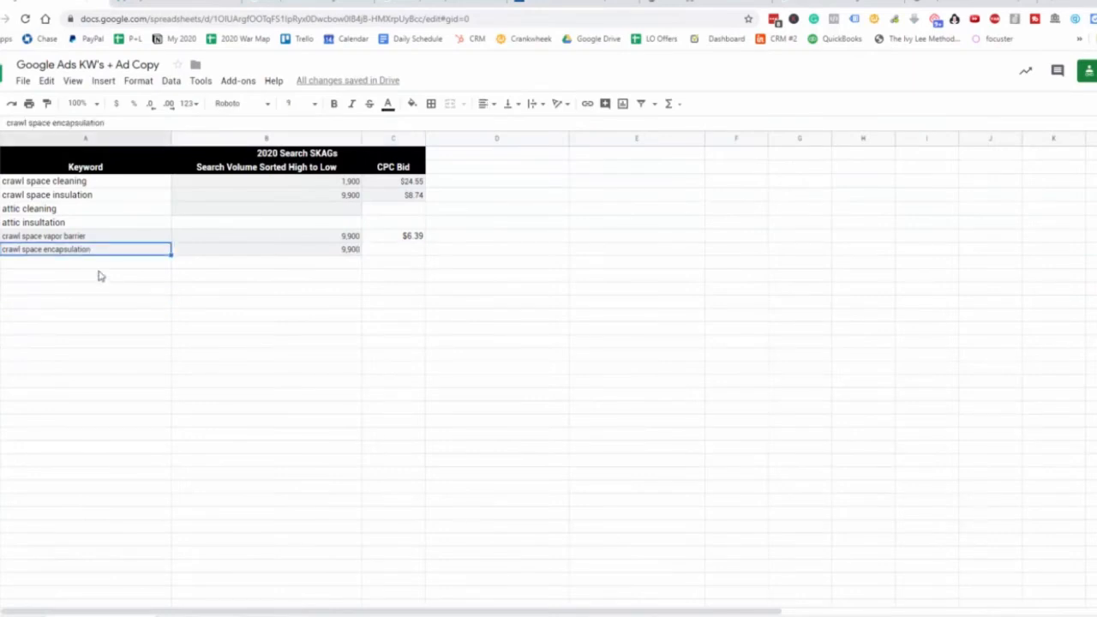
{"action": "left_click", "coordinate": [49, 240]}
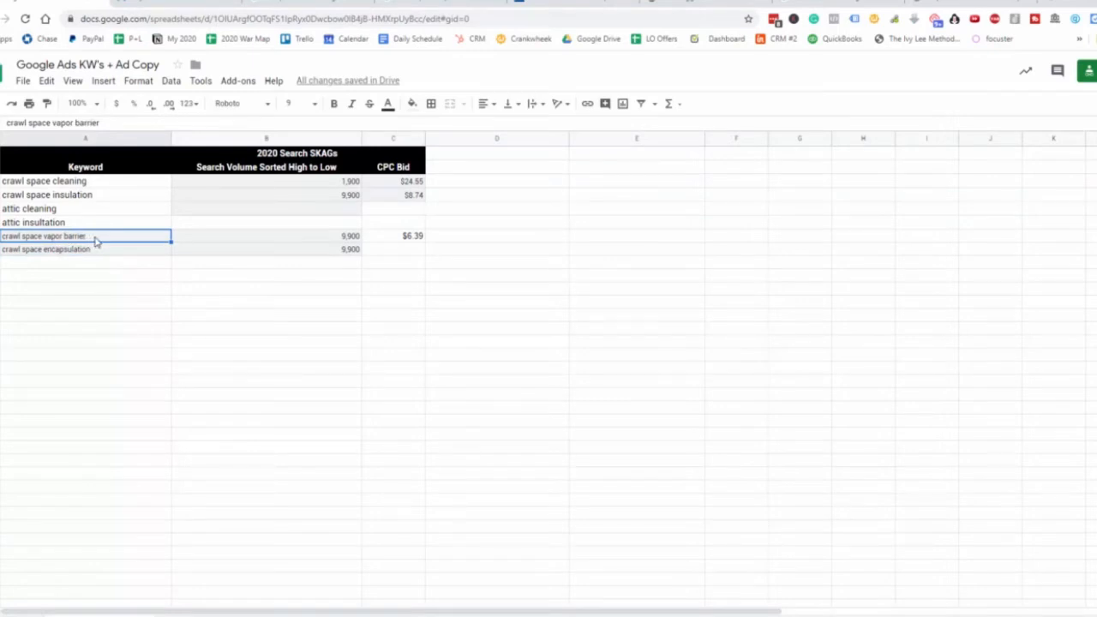
{"action": "left_click", "coordinate": [75, 223]}
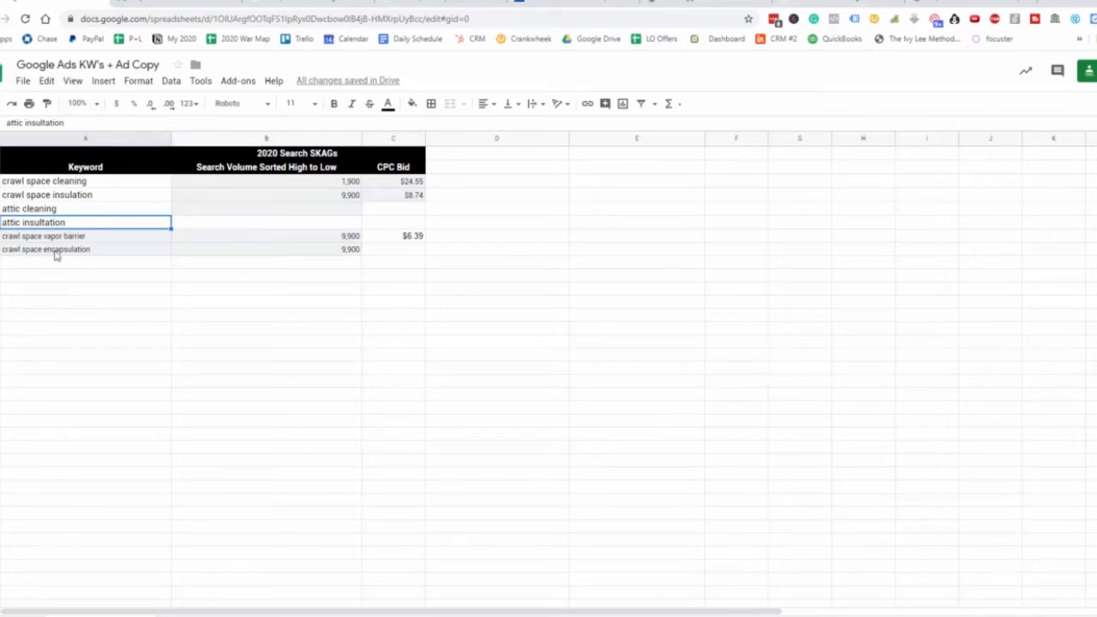
{"action": "left_click", "coordinate": [106, 317]}
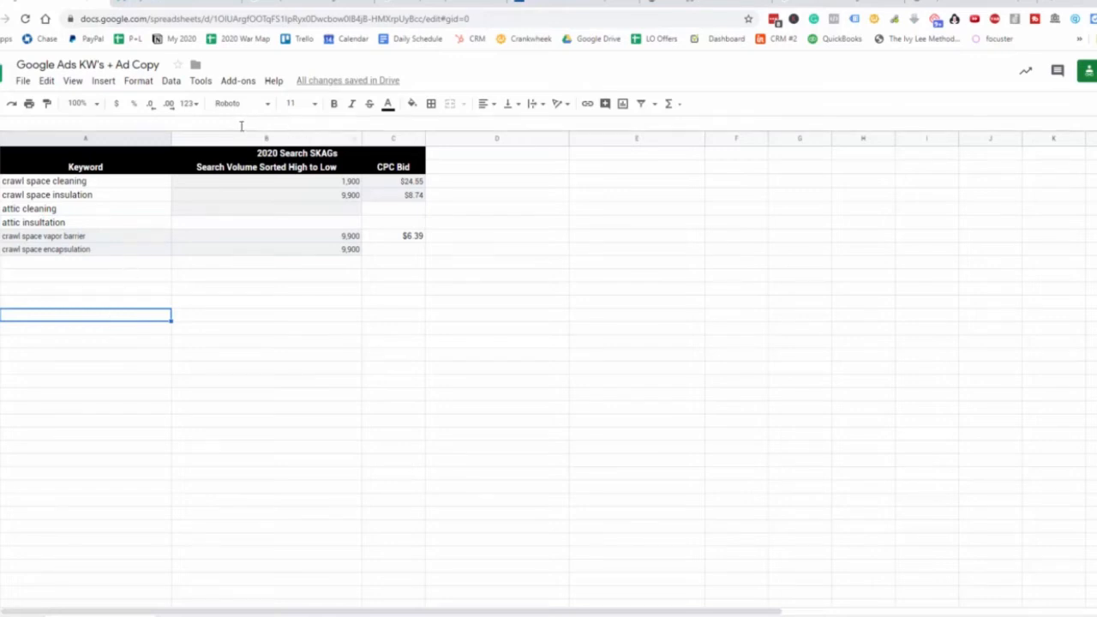
Check the Clean Crawls website's services for further keyword ideas
{"action": "left_click", "coordinate": [188, 4]}
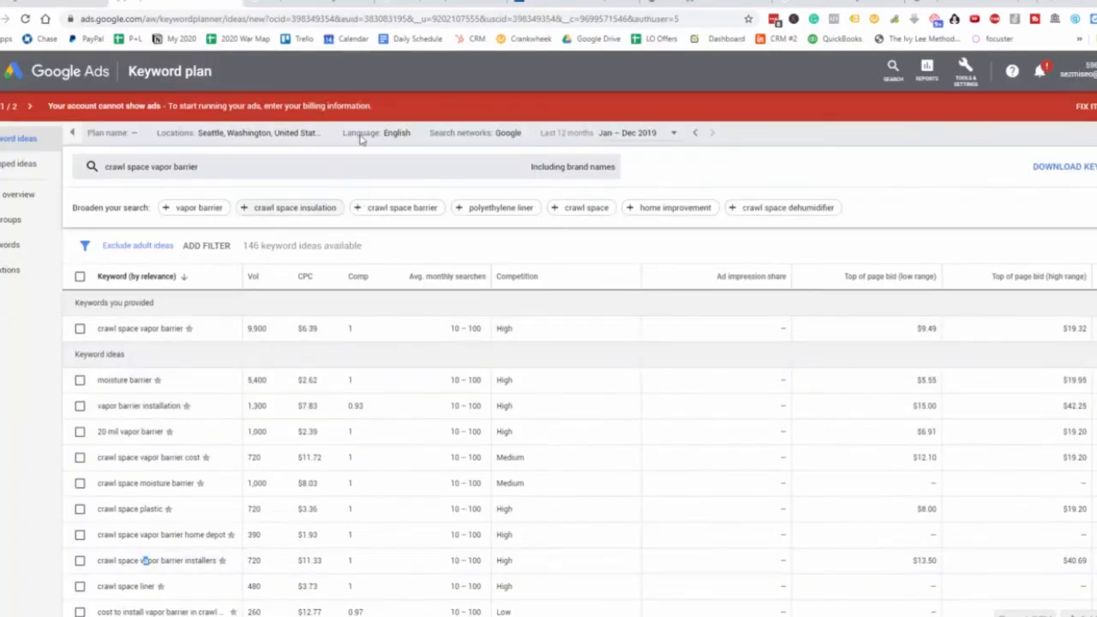
{"action": "left_click", "coordinate": [532, 4]}
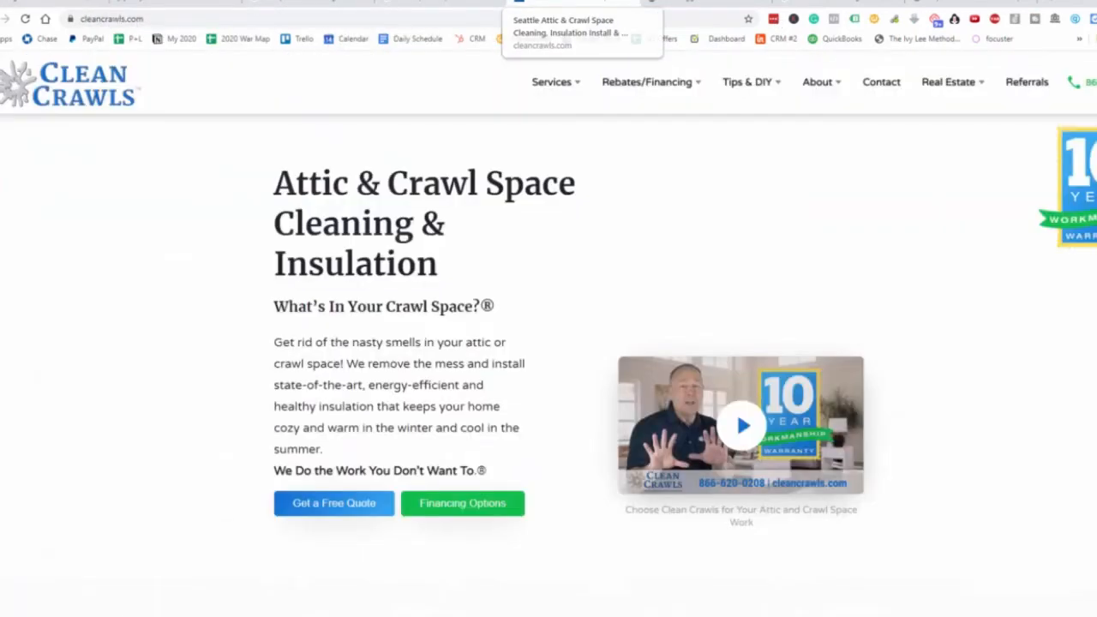
{"action": "left_click", "coordinate": [553, 85]}
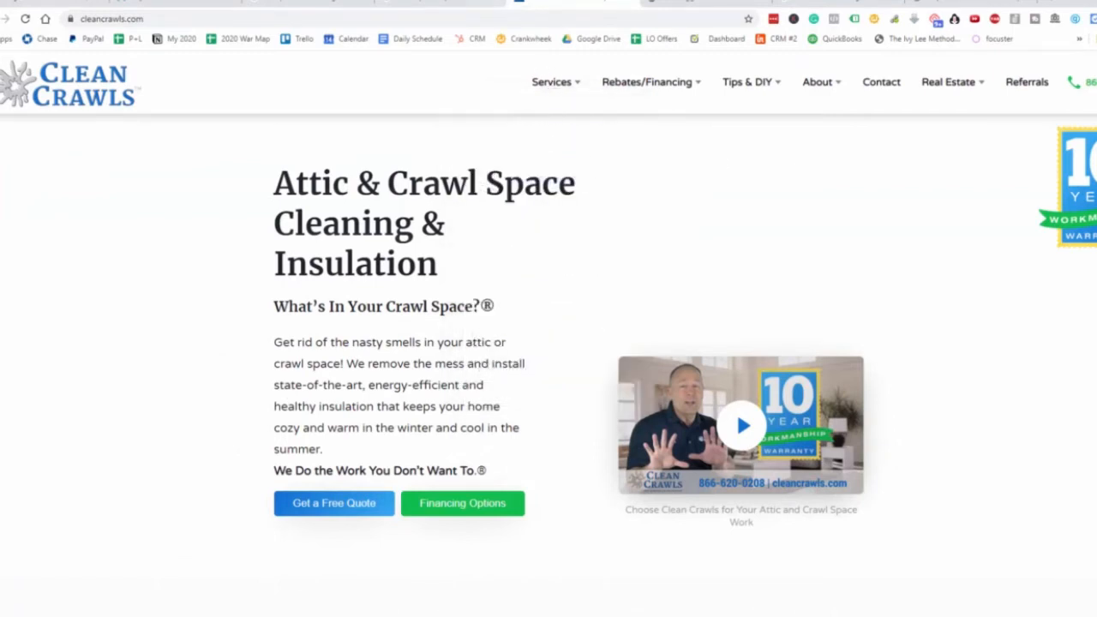
{"action": "left_click", "coordinate": [446, 2]}
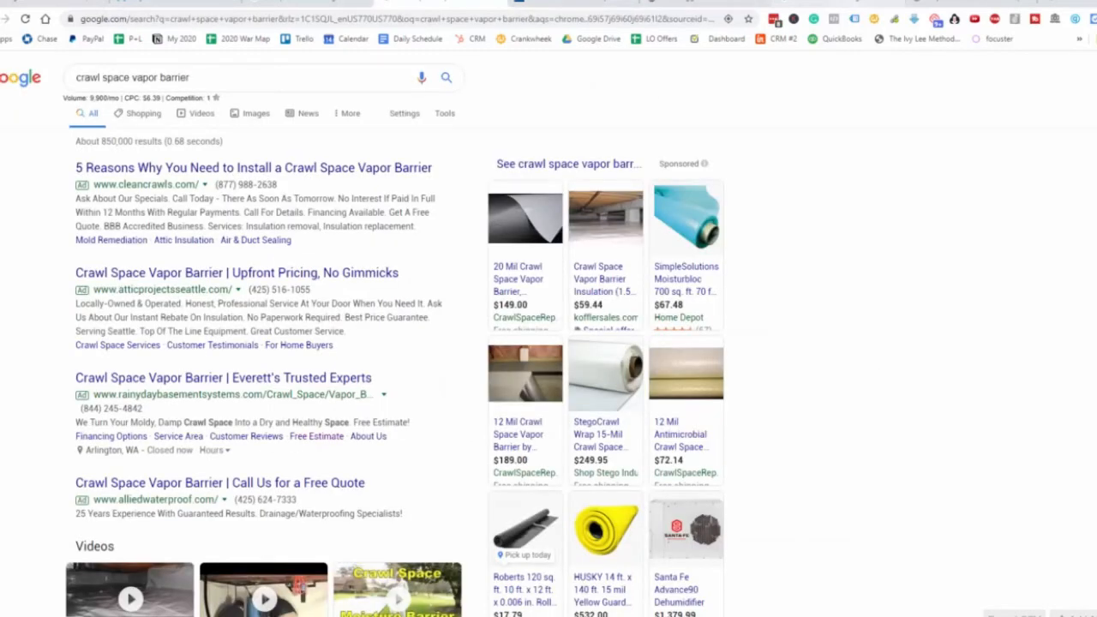
Search Google for "crawl space" and look through the ads and local business listings for competitors
{"action": "left_click", "coordinate": [815, 4]}
{"action": "triple_click", "coordinate": [214, 84]}
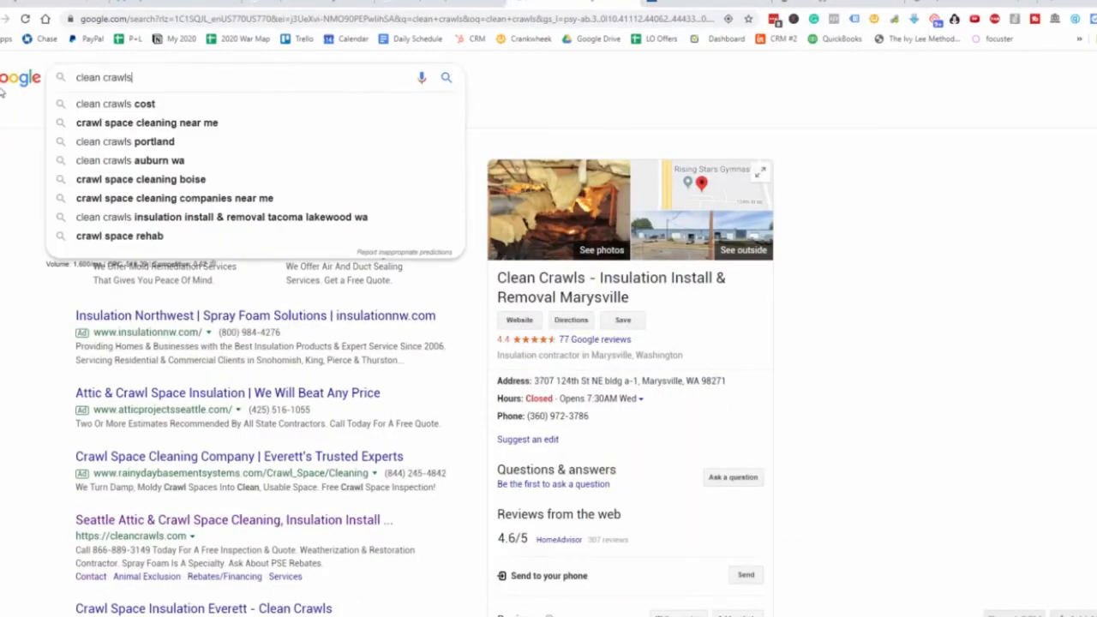
{"action": "type", "text": "craw;"}
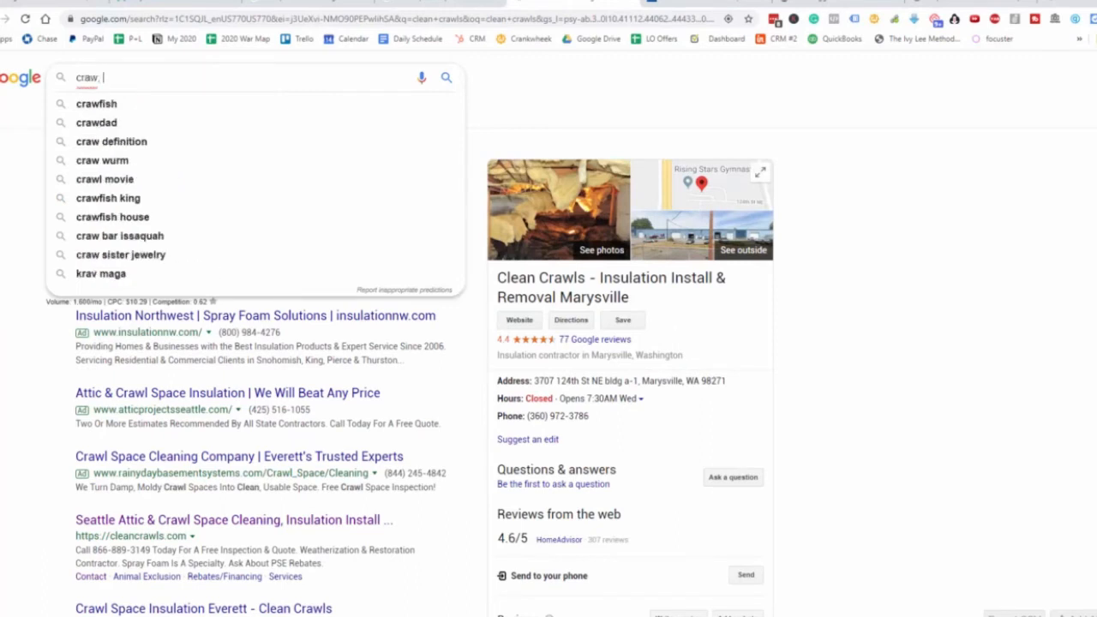
{"action": "key", "text": "BackSpace"}
{"action": "type", "text": "l s"}
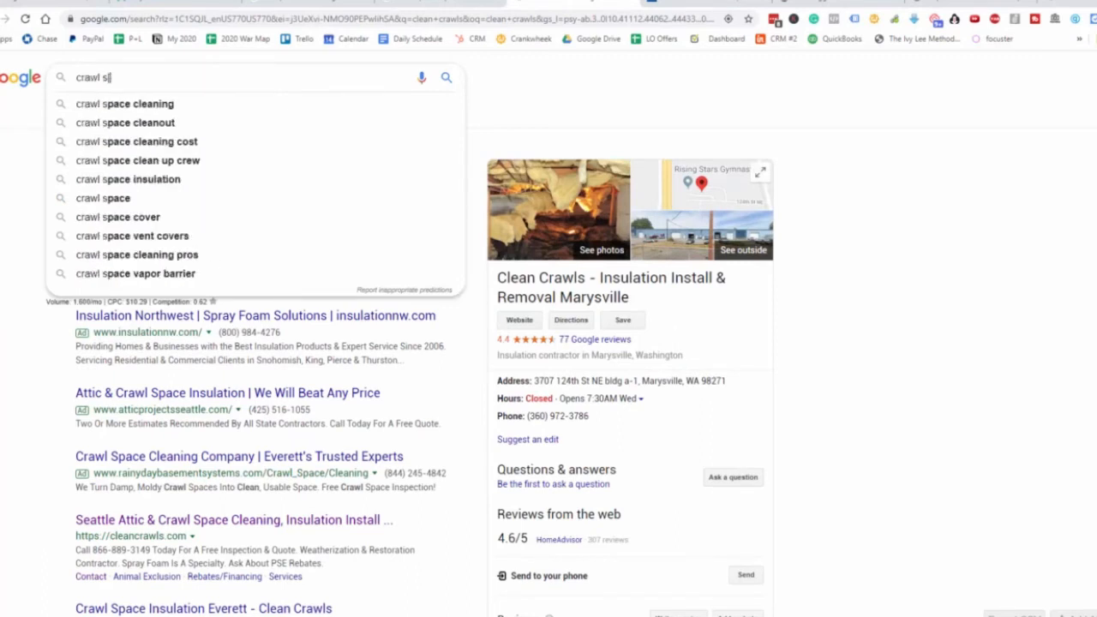
{"action": "type", "text": "pace"}
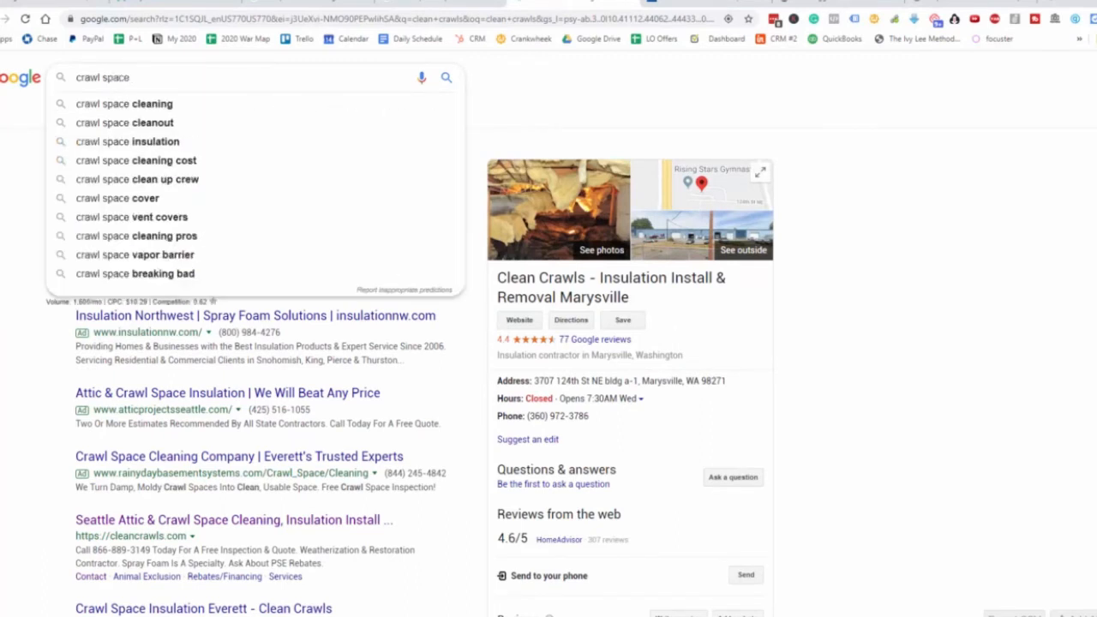
{"action": "key", "text": "Return"}
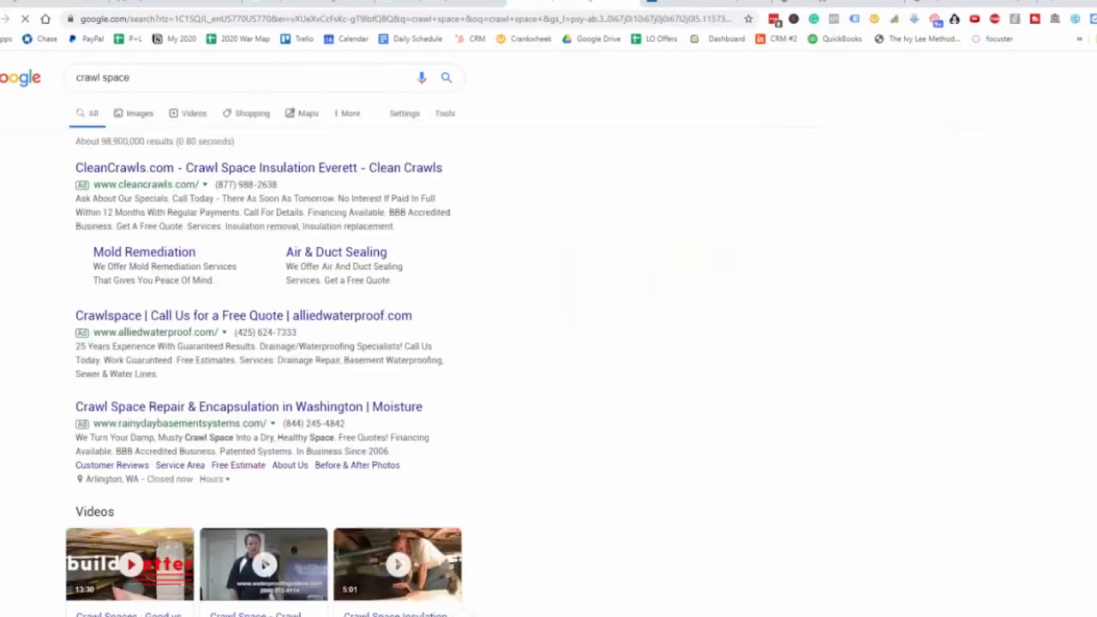
{"action": "scroll", "coordinate": [326, 277], "scroll_direction": "down", "scroll_amount": 3}
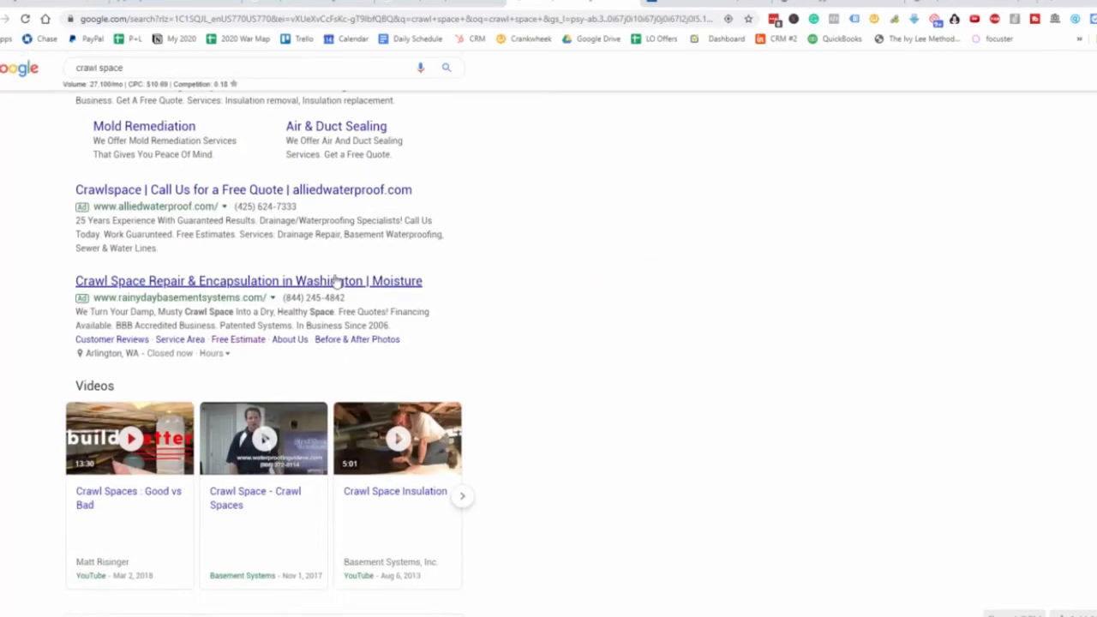
{"action": "scroll", "coordinate": [429, 294], "scroll_direction": "down", "scroll_amount": 10}
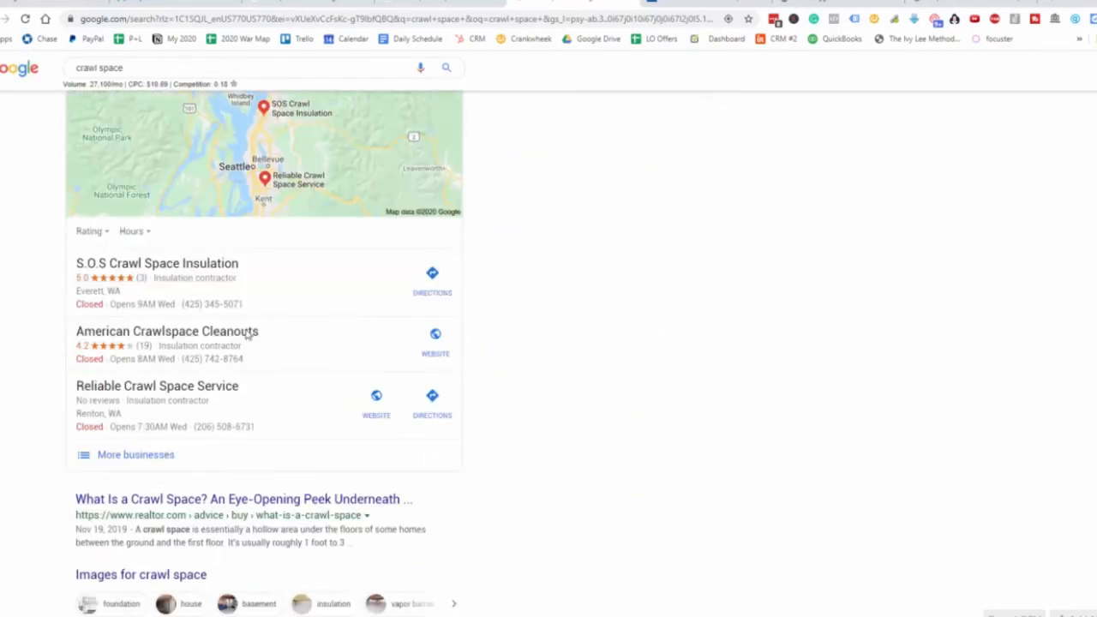
Open the American Crawlspace Cleanouts website from the "crawl space" local listings and examine the services it offers
{"action": "right_click", "coordinate": [429, 353]}
{"action": "left_click", "coordinate": [454, 360]}
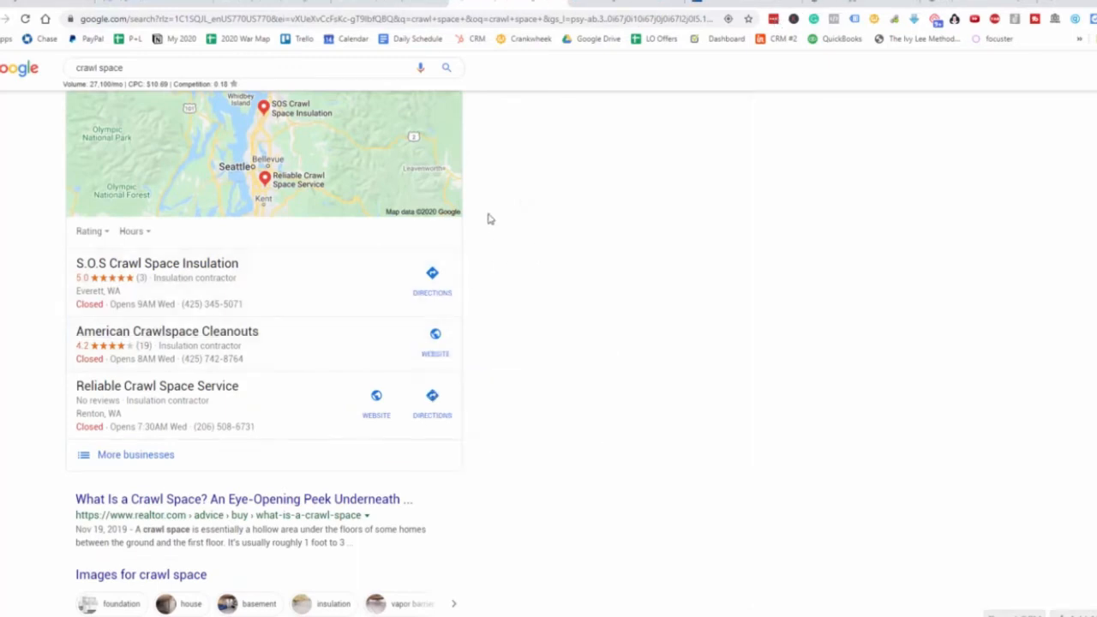
{"action": "left_click", "coordinate": [624, 2]}
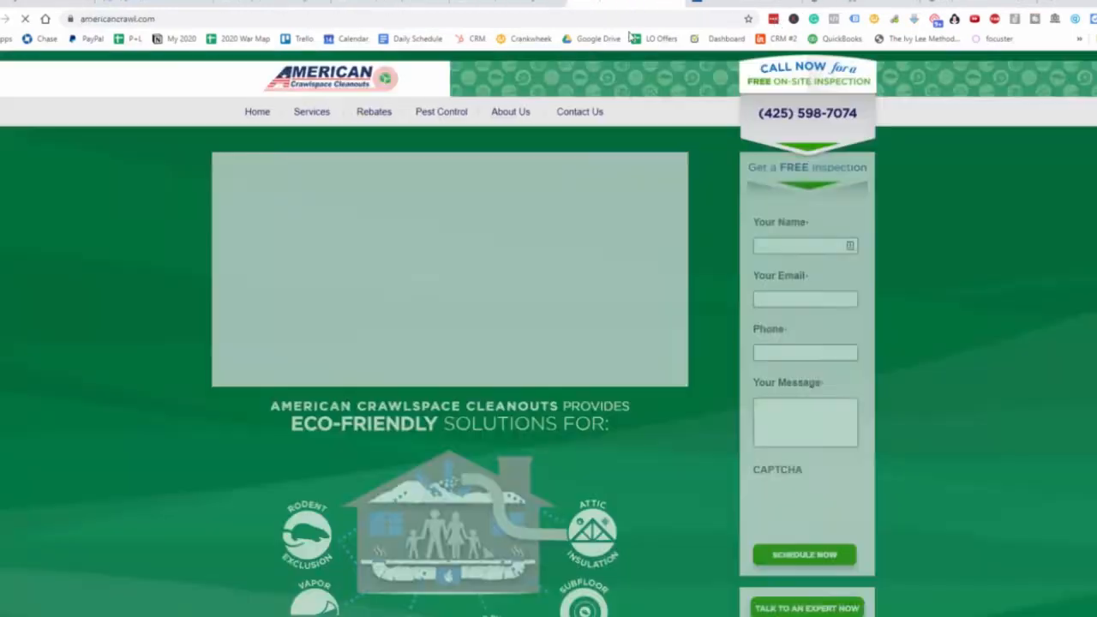
{"action": "mouse_move", "coordinate": [314, 115]}
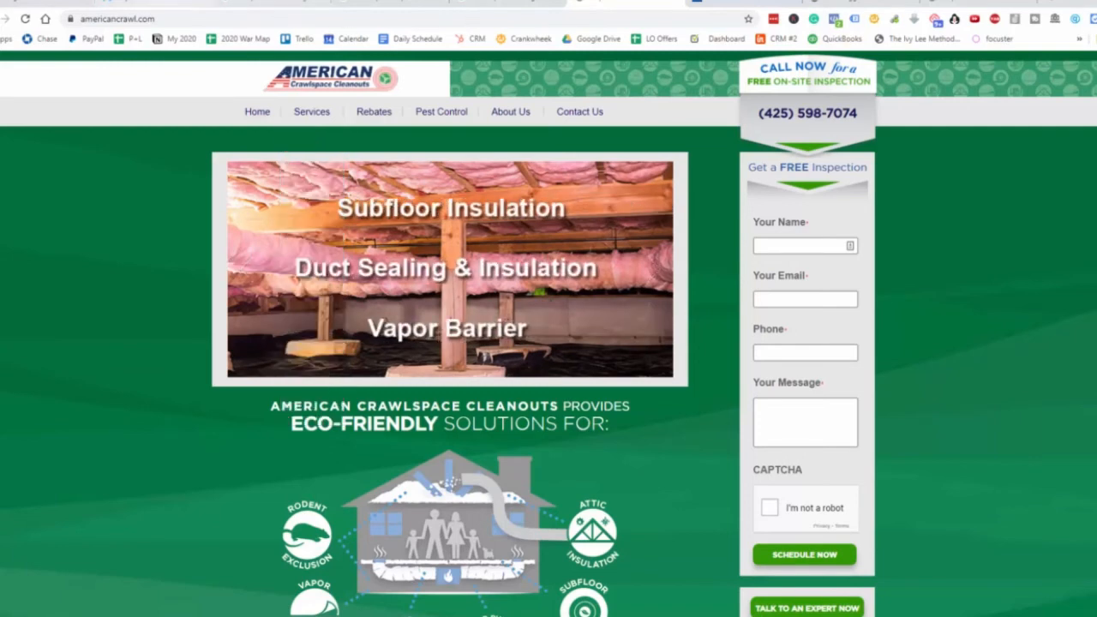
Search Google for "crawl space cleaning" and look through its ads and local listings
{"action": "left_click", "coordinate": [506, 3]}
{"action": "left_click", "coordinate": [138, 67]}
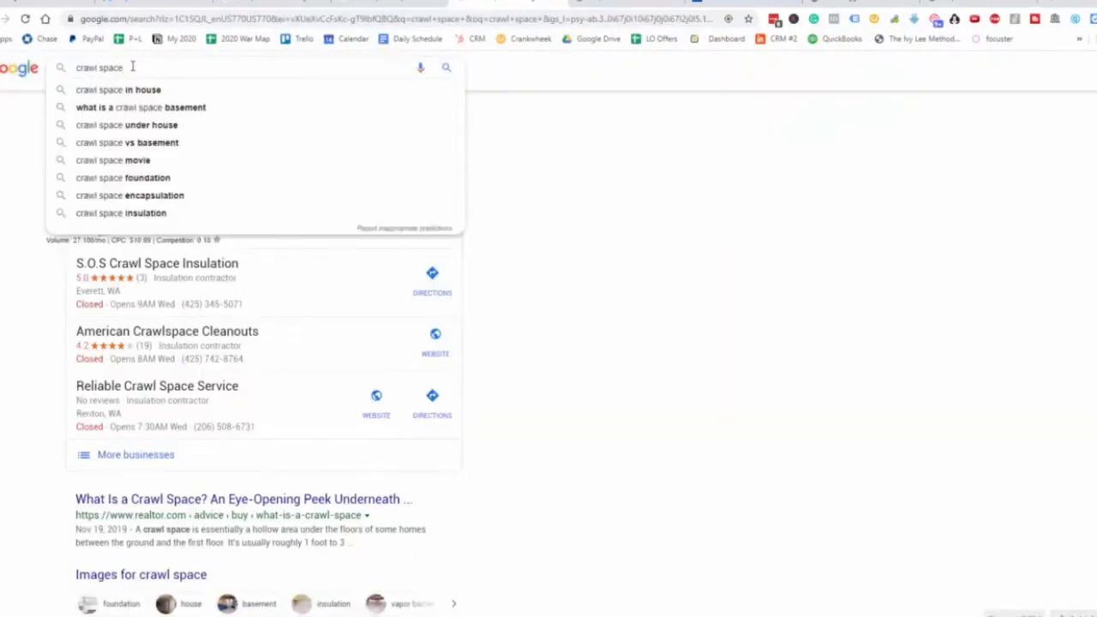
{"action": "type", "text": "clean"}
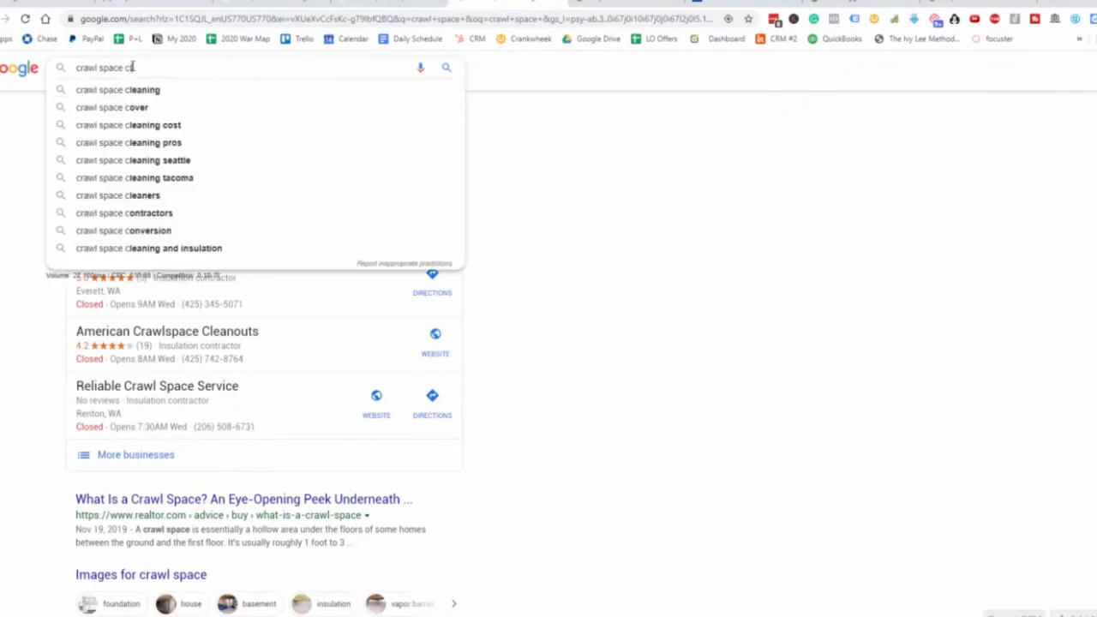
{"action": "left_click", "coordinate": [120, 90]}
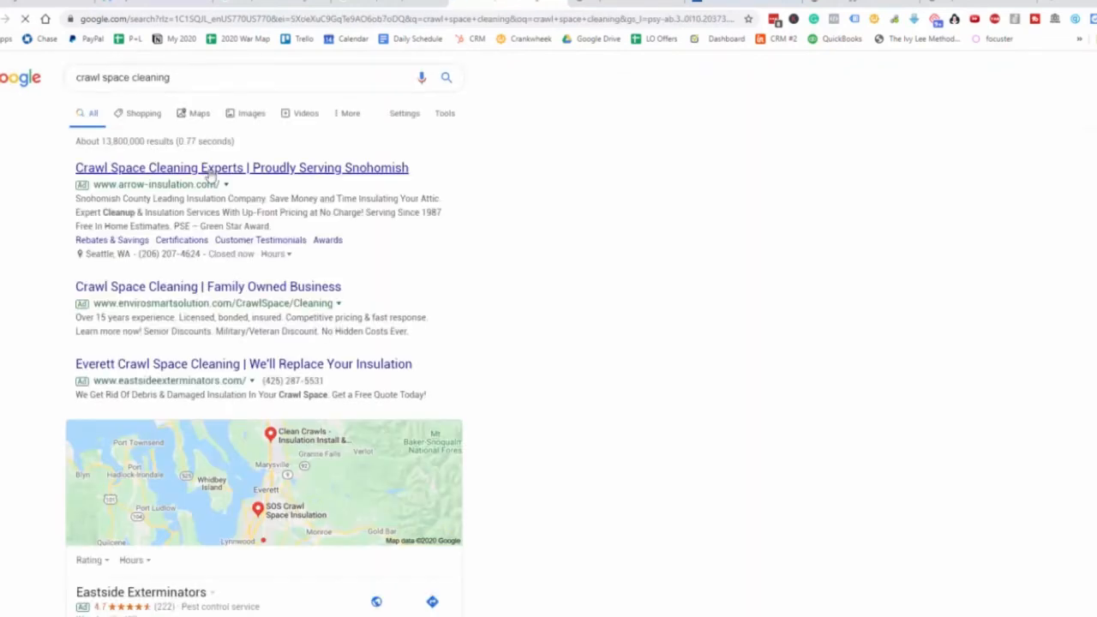
{"action": "scroll", "coordinate": [291, 257], "scroll_direction": "down", "scroll_amount": 4}
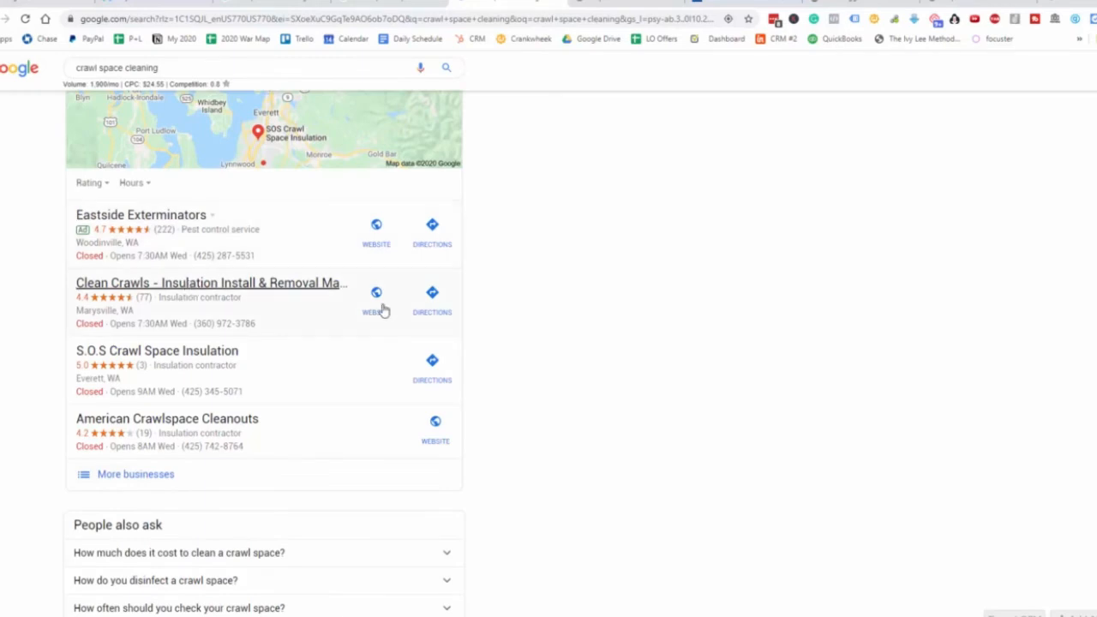
Open American Crawlspace Cleanouts' website from the "crawl space cleaning" listings in a separate tab, view it and return to the results
{"action": "right_click", "coordinate": [434, 441]}
{"action": "left_click", "coordinate": [480, 443]}
{"action": "key", "text": "ctrl+Tab"}
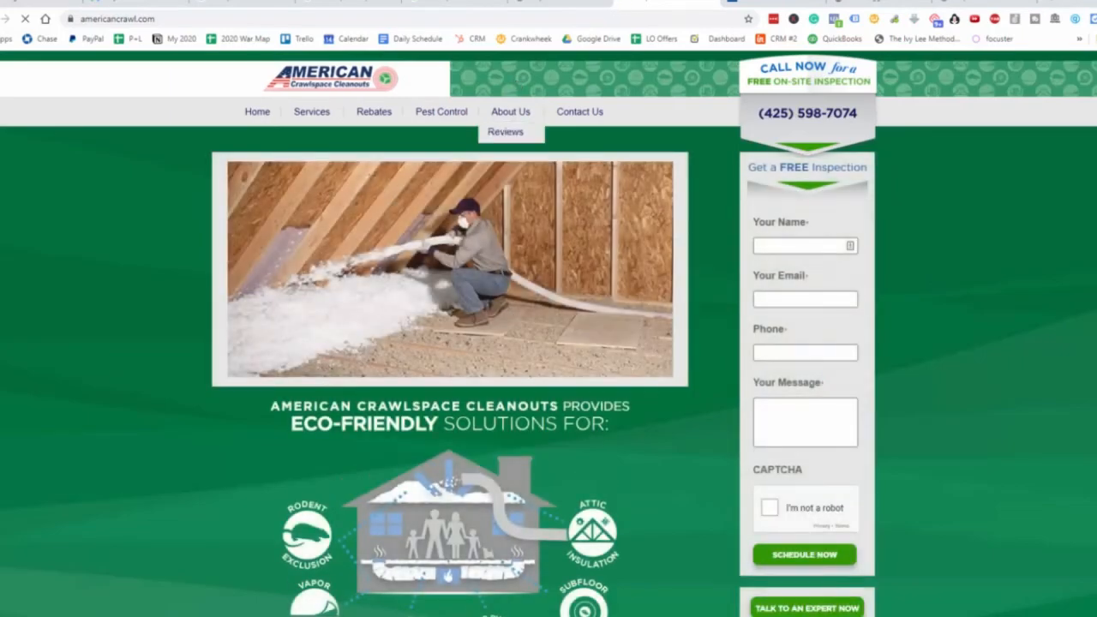
{"action": "left_click", "coordinate": [459, 3]}
Open the United Pest Solutions "Crawl Space Cleaning & Repair" organic result in a separate tab and view it
{"action": "scroll", "coordinate": [380, 168], "scroll_direction": "down", "scroll_amount": 7}
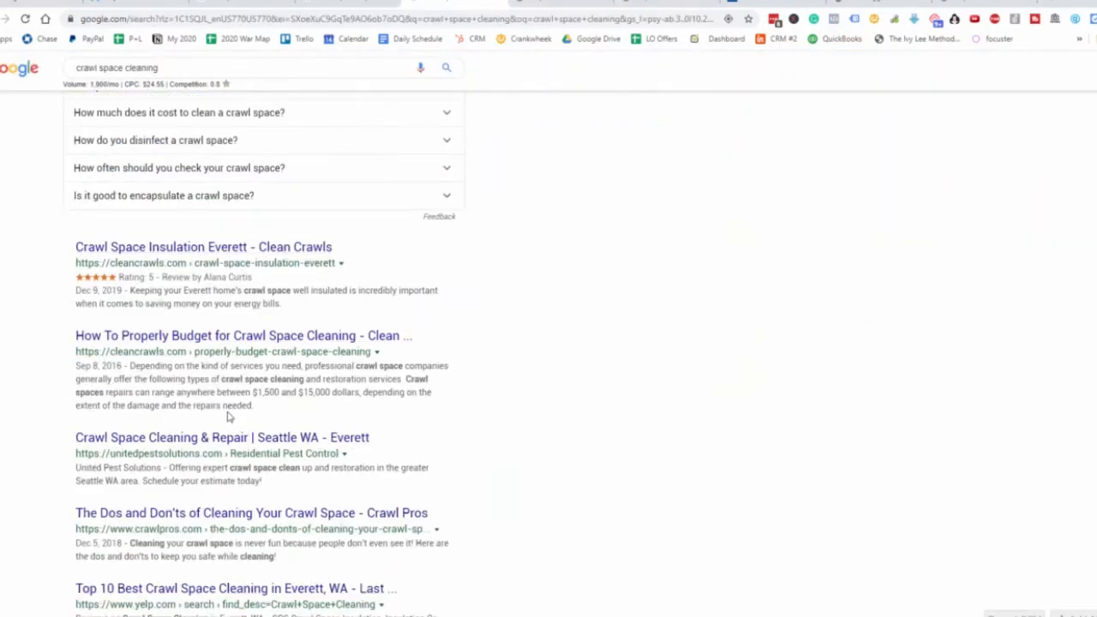
{"action": "scroll", "coordinate": [230, 403], "scroll_direction": "down", "scroll_amount": 1}
{"action": "right_click", "coordinate": [230, 383]}
{"action": "left_click", "coordinate": [259, 384]}
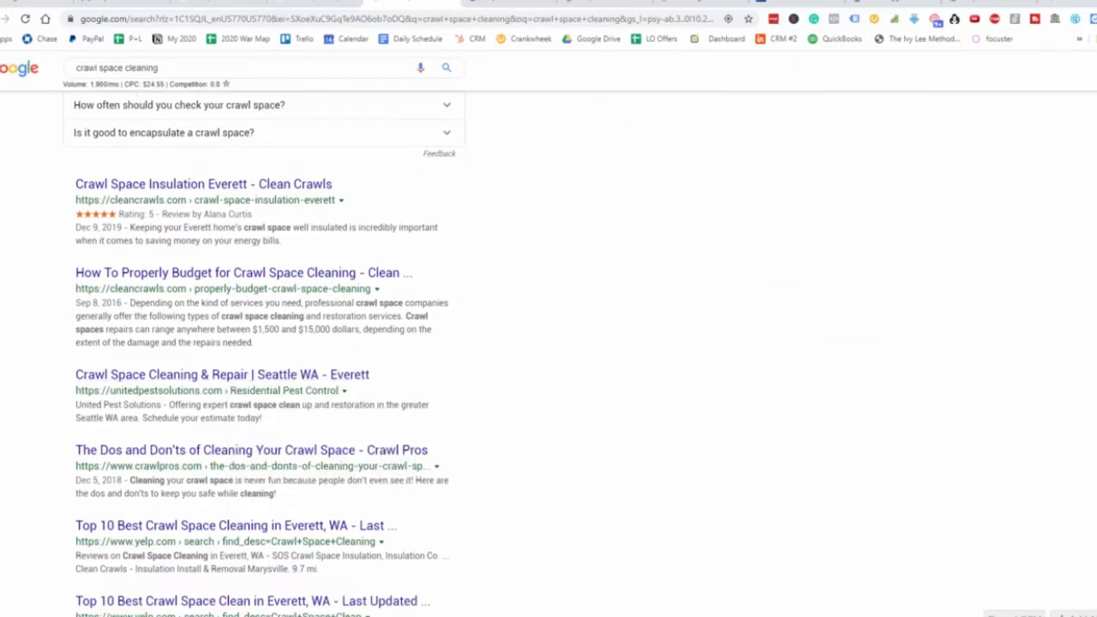
{"action": "left_click", "coordinate": [702, 2]}
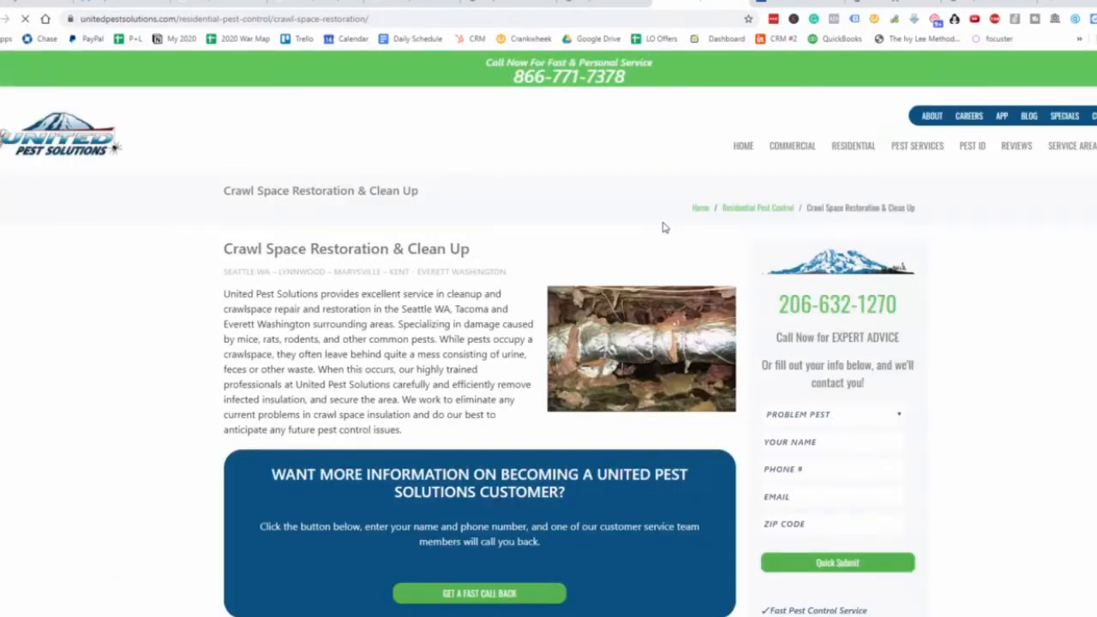
Open United Pest Solutions' commercial page and examine its pest control services for keyword ideas
{"action": "left_click", "coordinate": [776, 150]}
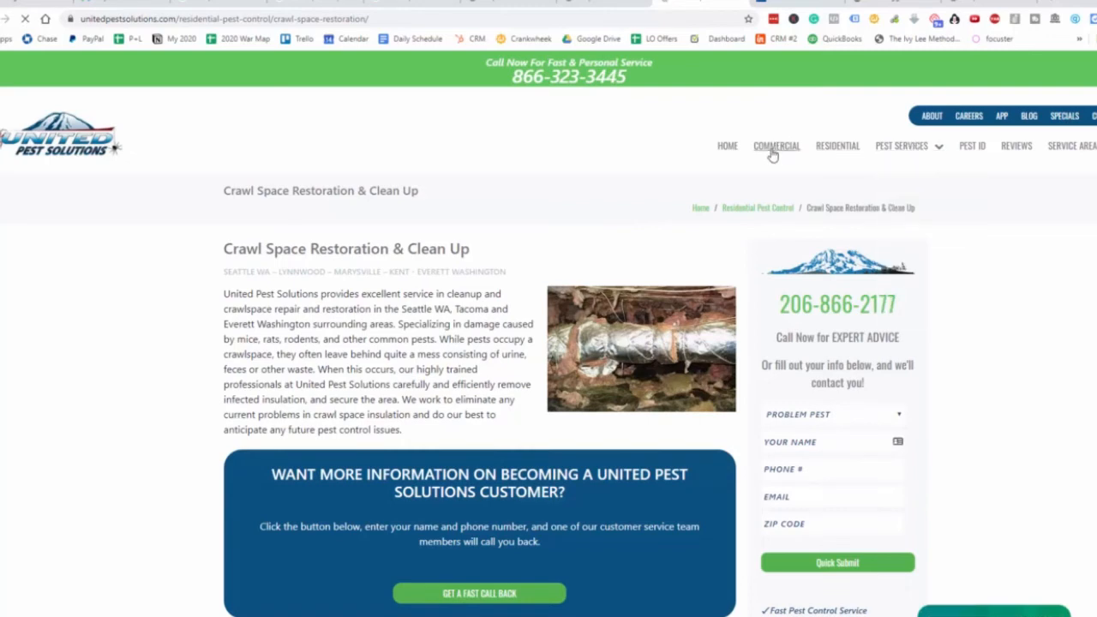
{"action": "scroll", "coordinate": [642, 161], "scroll_direction": "down", "scroll_amount": 8}
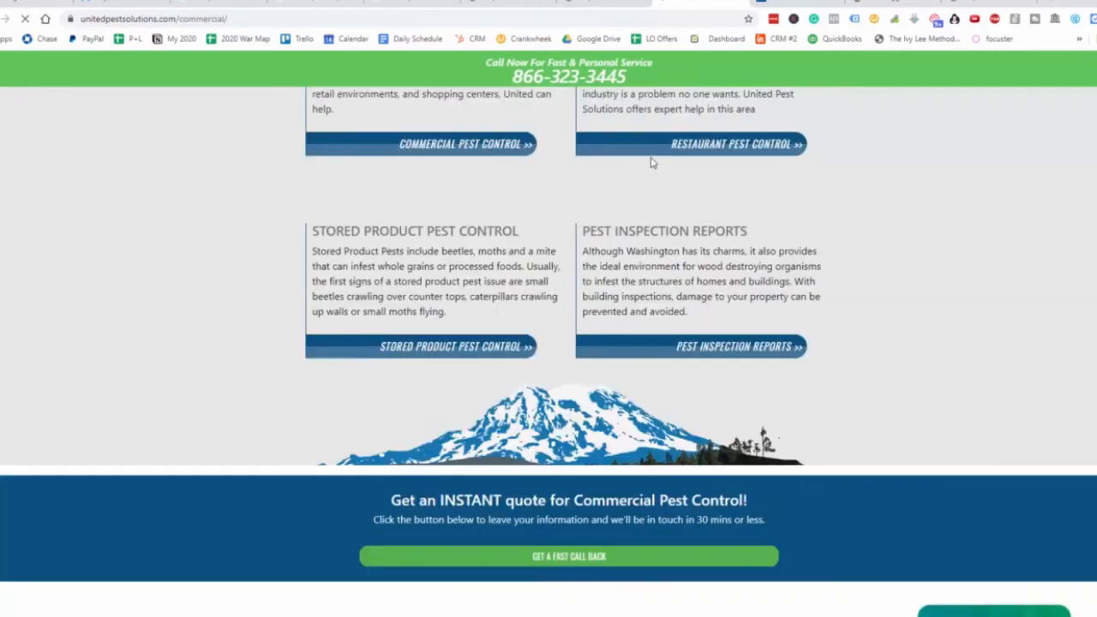
{"action": "scroll", "coordinate": [654, 162], "scroll_direction": "up", "scroll_amount": 4}
{"action": "scroll", "coordinate": [662, 160], "scroll_direction": "down", "scroll_amount": 5}
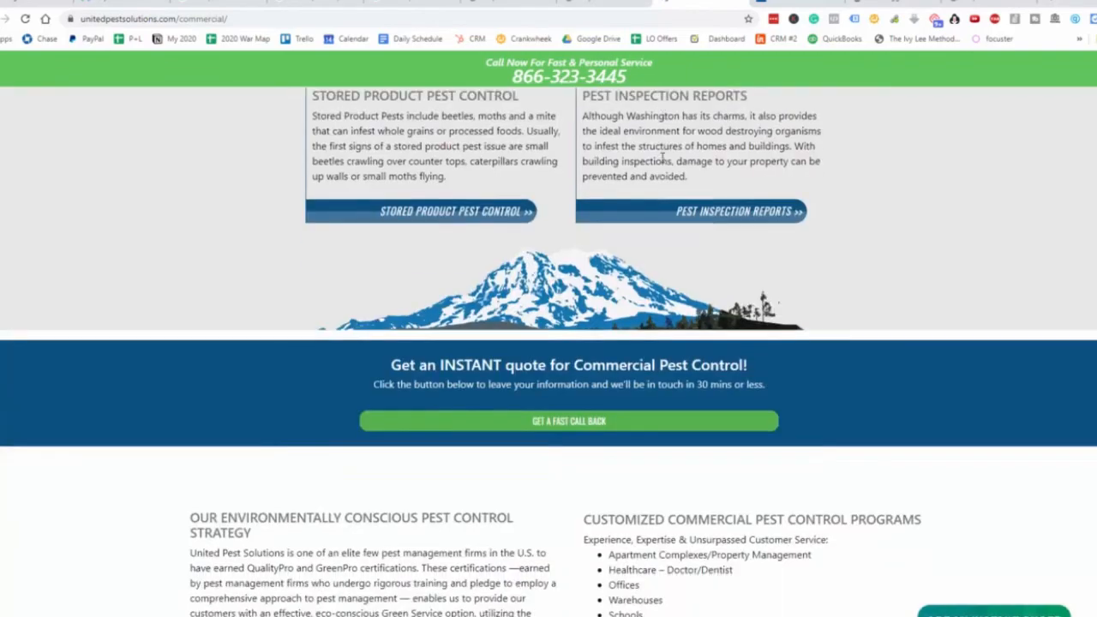
{"action": "scroll", "coordinate": [663, 160], "scroll_direction": "down", "scroll_amount": 8}
{"action": "scroll", "coordinate": [664, 161], "scroll_direction": "up", "scroll_amount": 17}
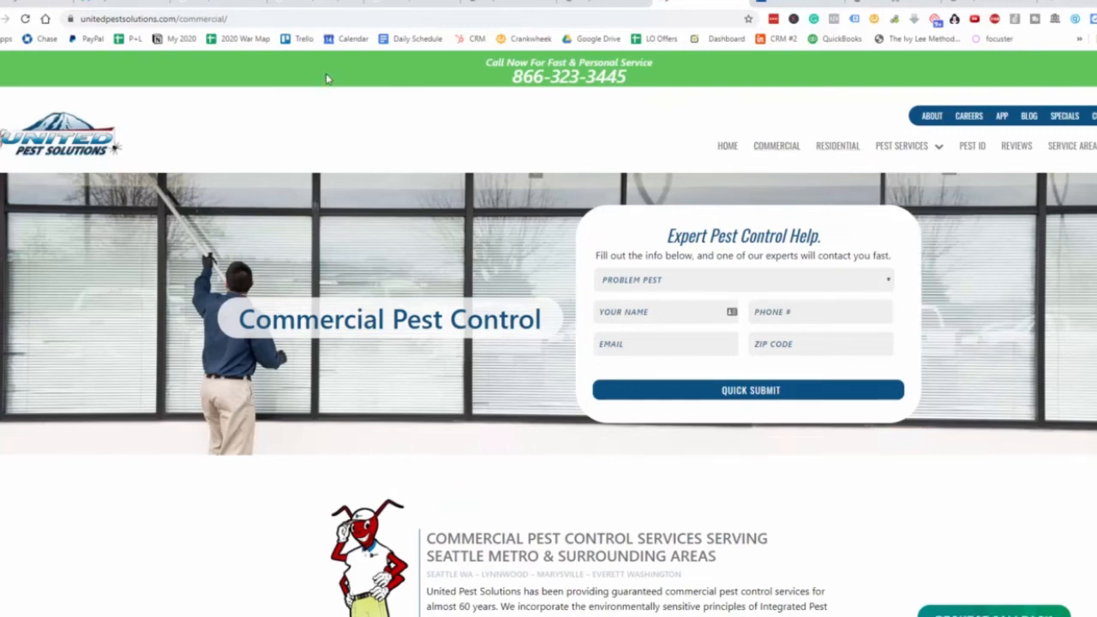
Look up "crawl space cleaning" for English / United States in Ubersuggest and review its overview and keyword ideas
{"action": "left_click", "coordinate": [125, 2]}
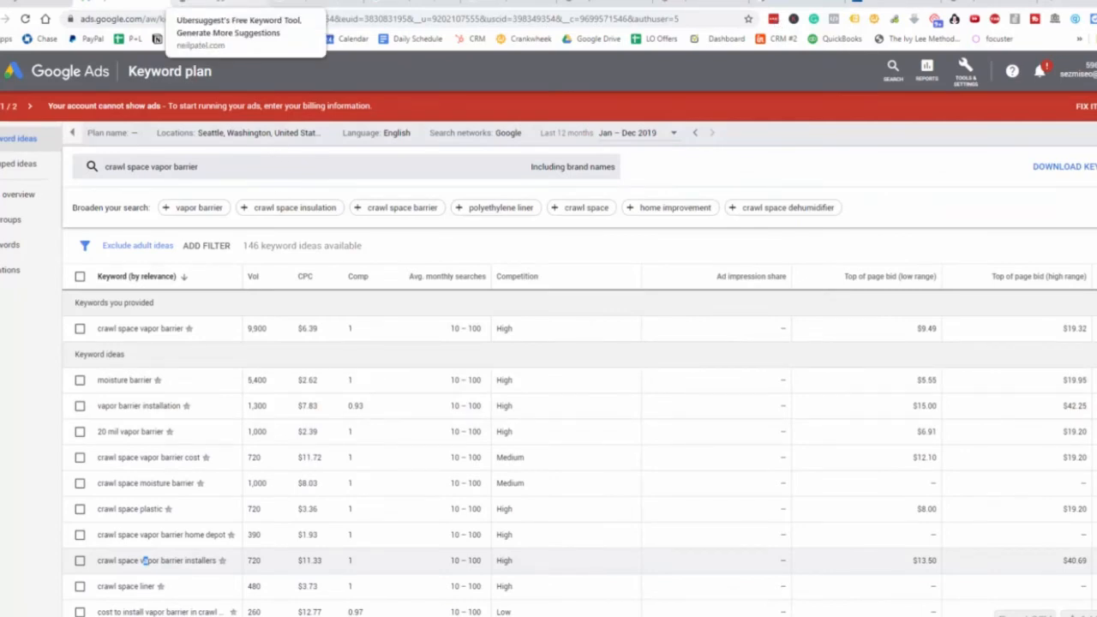
{"action": "left_click", "coordinate": [219, 2]}
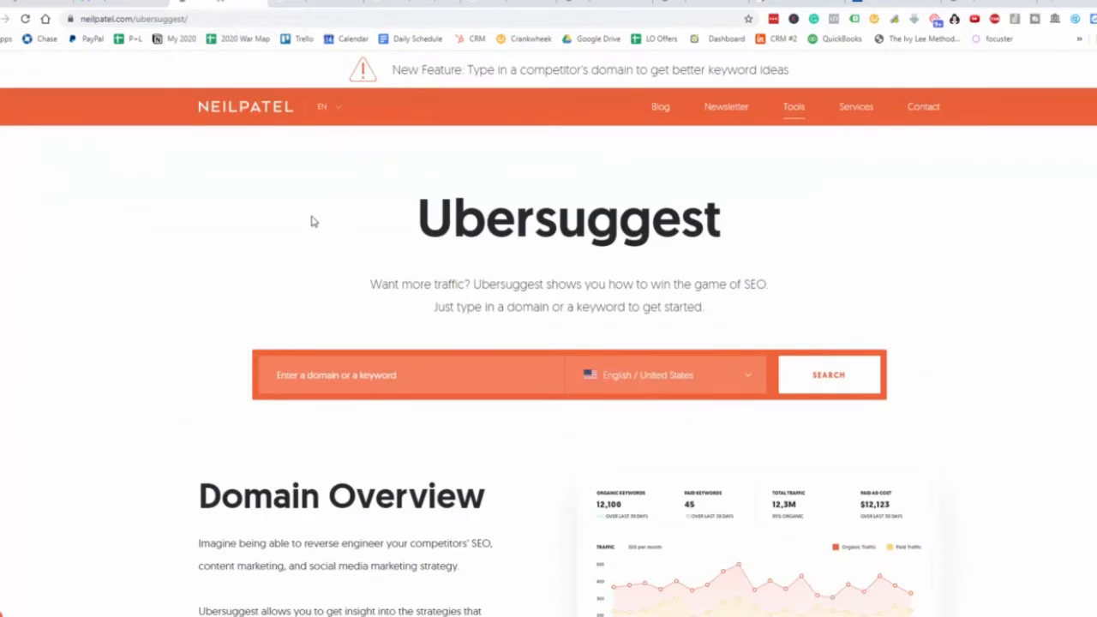
{"action": "left_click", "coordinate": [369, 382]}
{"action": "type", "text": "crawl space cleaning"}
{"action": "left_click", "coordinate": [849, 380]}
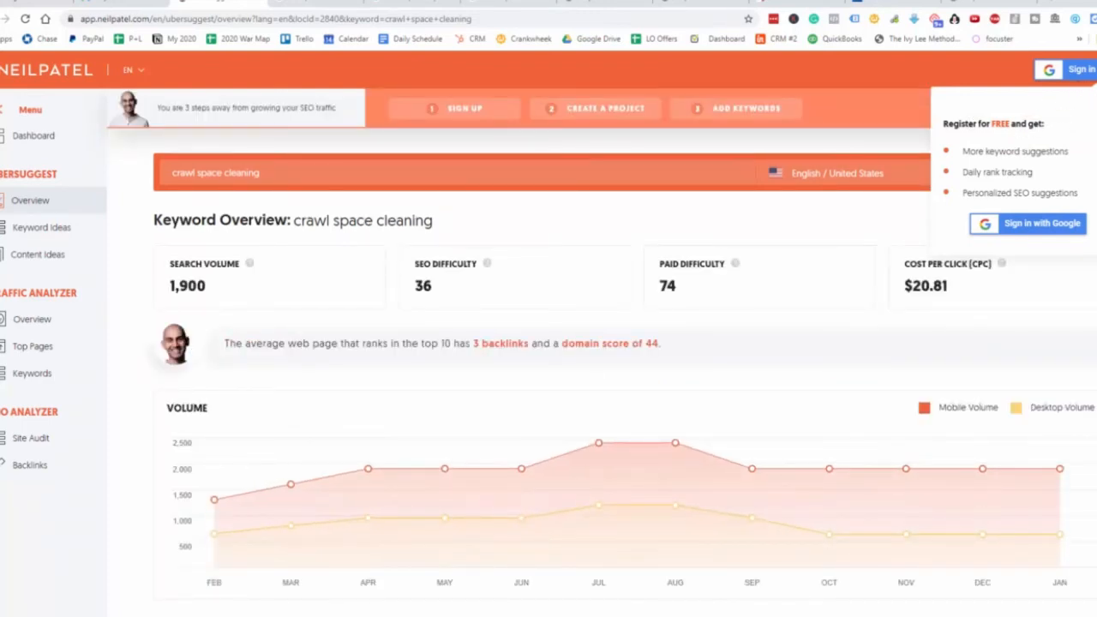
{"action": "scroll", "coordinate": [627, 250], "scroll_direction": "down", "scroll_amount": 3}
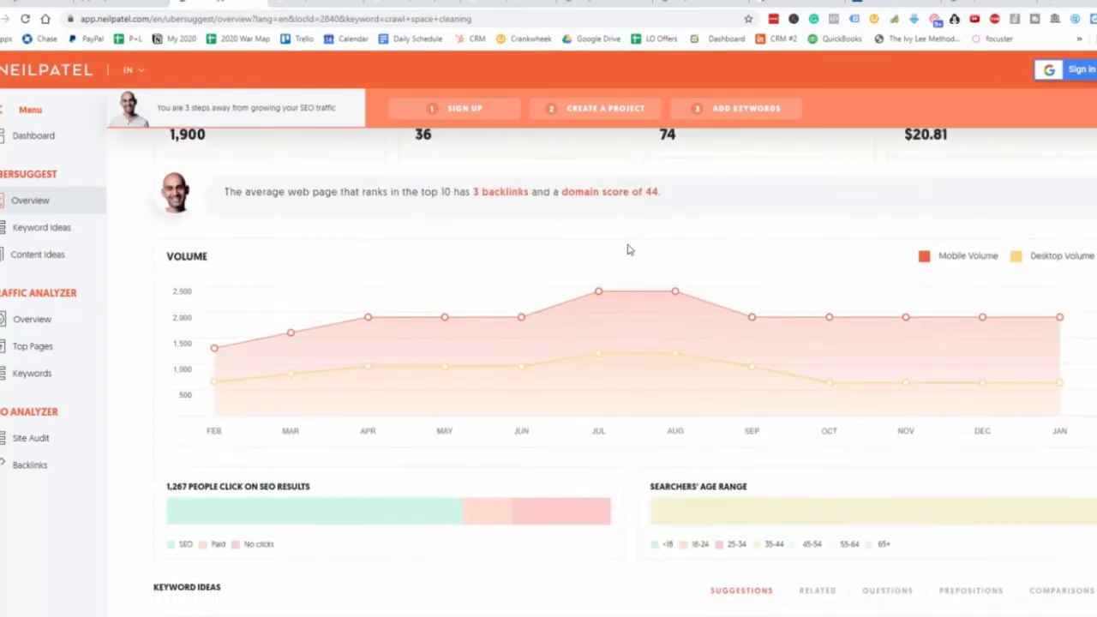
{"action": "scroll", "coordinate": [627, 249], "scroll_direction": "down", "scroll_amount": 5}
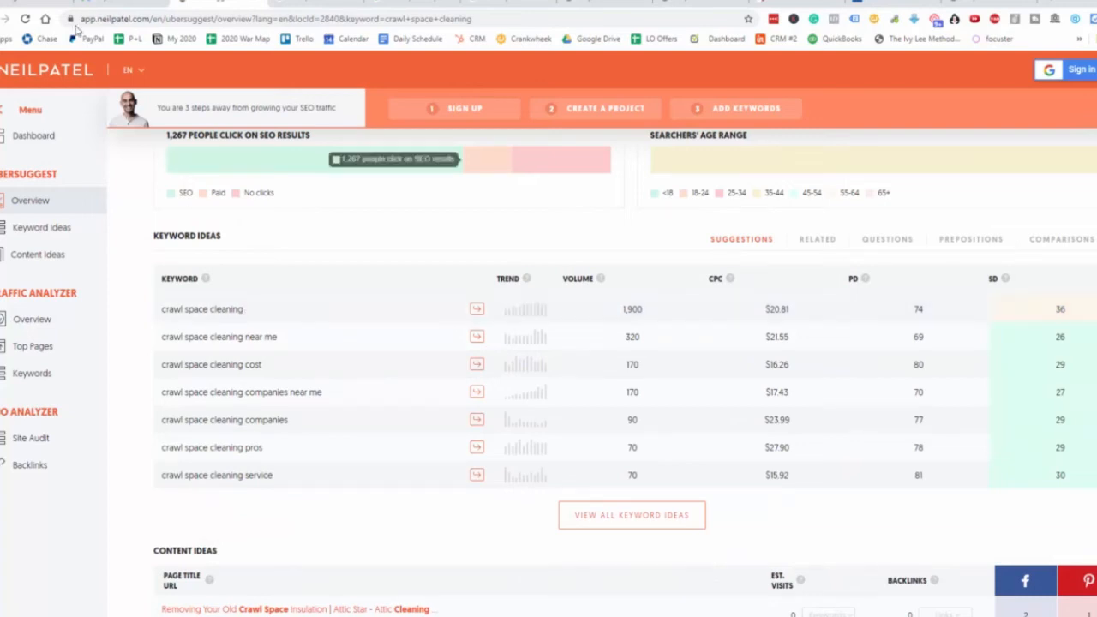
Review the "crawl space vapor barrier" ideas in Keyword Planner, then open the full "crawl space cleaning" keyword ideas list in Ubersuggest
{"action": "left_click", "coordinate": [56, 2]}
{"action": "left_click", "coordinate": [56, 188]}
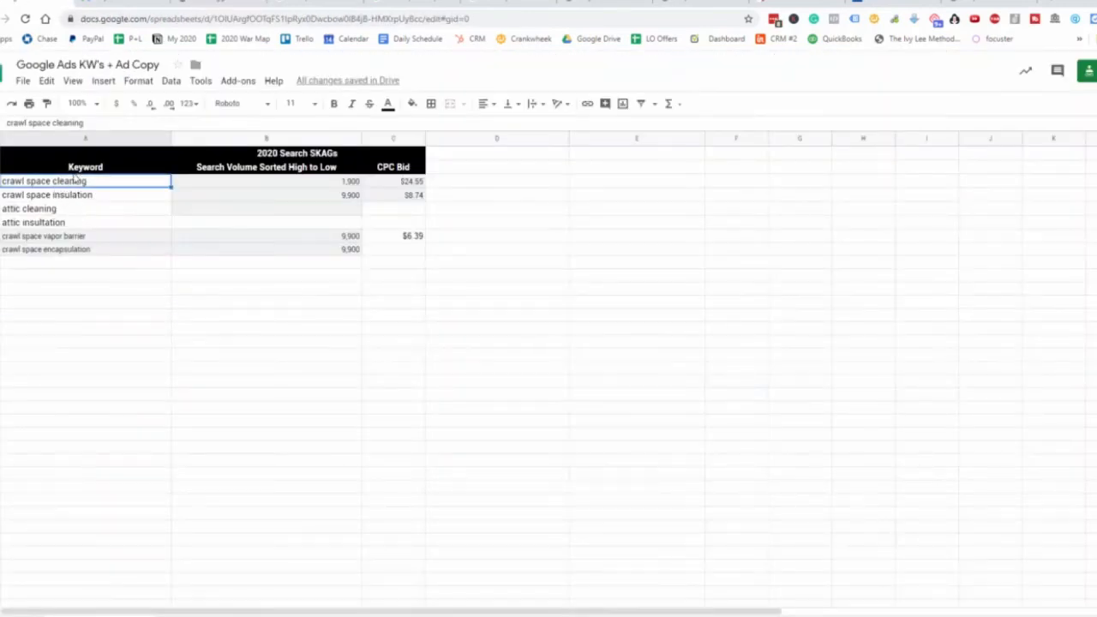
{"action": "left_click", "coordinate": [158, 9]}
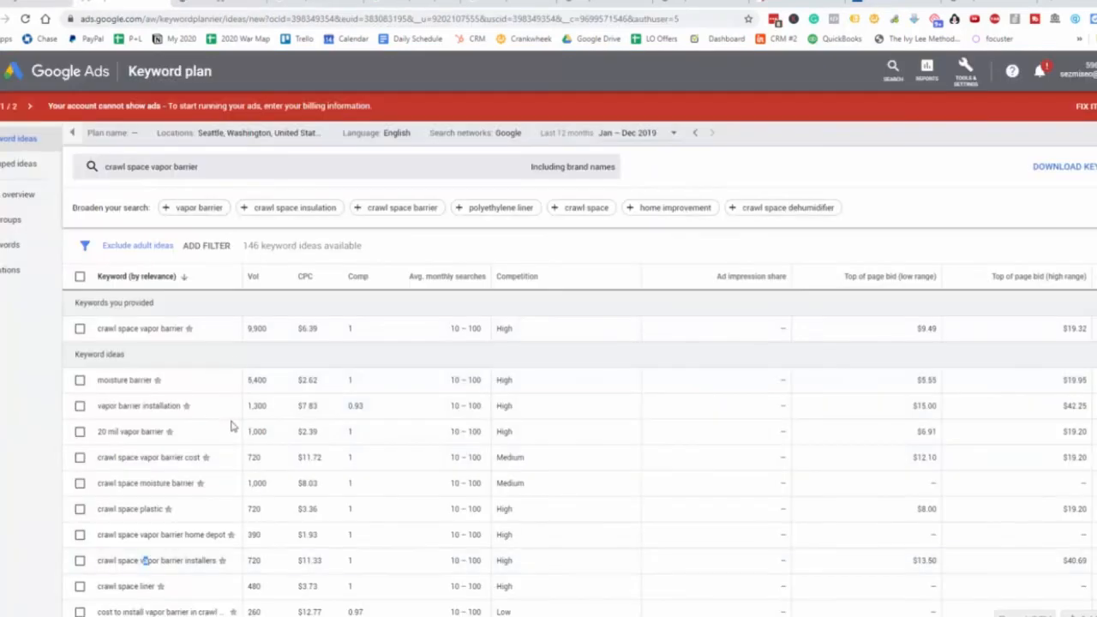
{"action": "scroll", "coordinate": [210, 450], "scroll_direction": "down", "scroll_amount": 3}
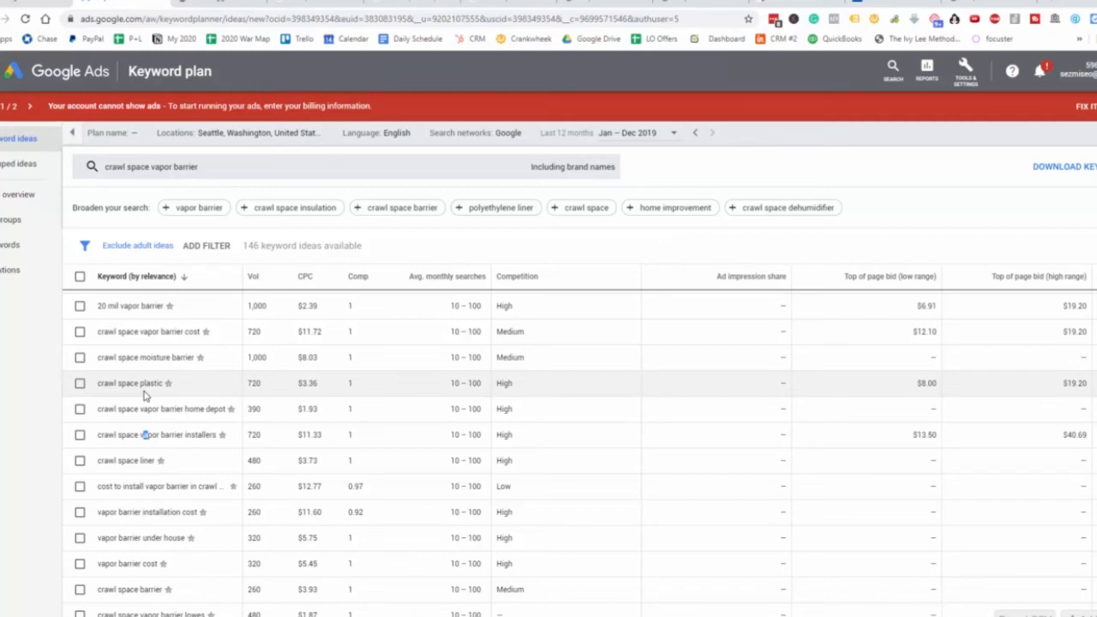
{"action": "left_click", "coordinate": [257, 4]}
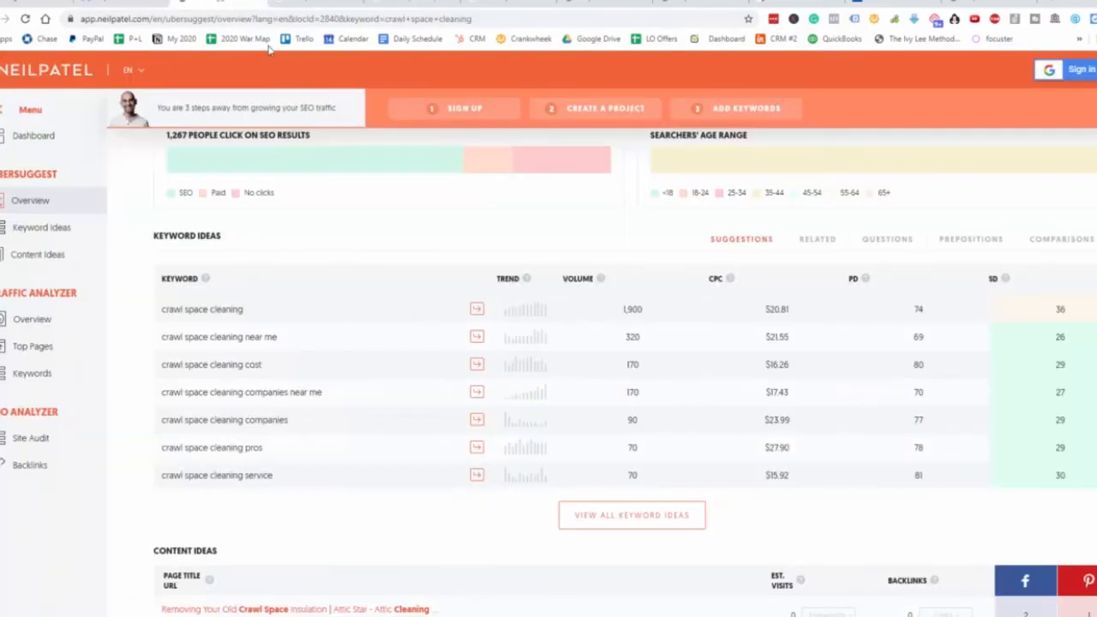
{"action": "left_click", "coordinate": [606, 527]}
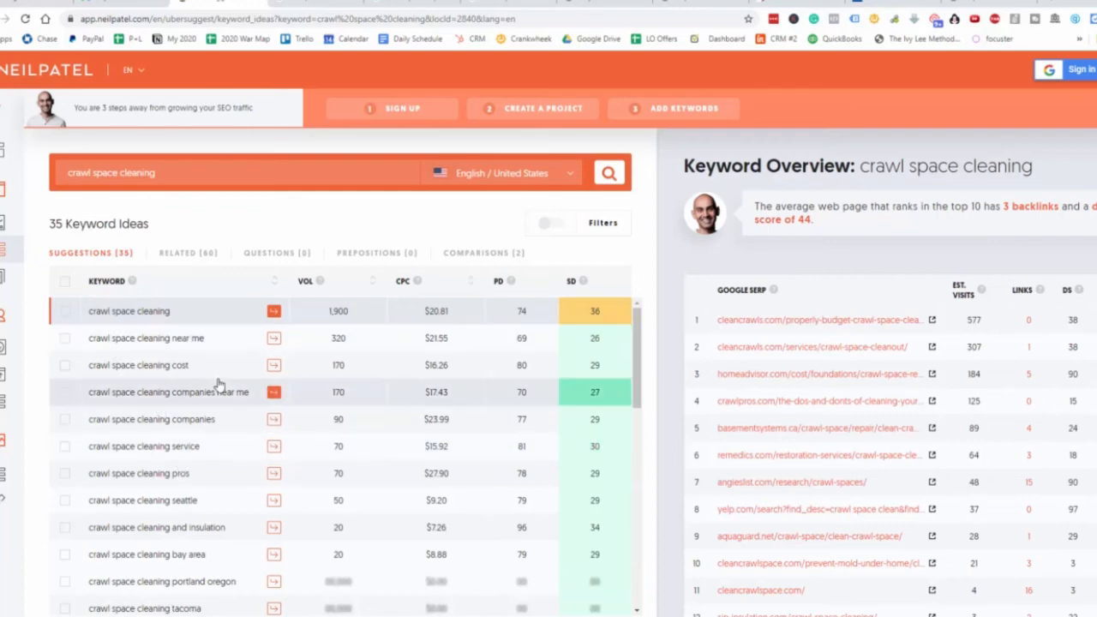
Switch to the Google Ads KW's + Ad Copy spreadsheet, view its Negative Keywords sheet and return to the keyword list
{"action": "left_click", "coordinate": [174, 5]}
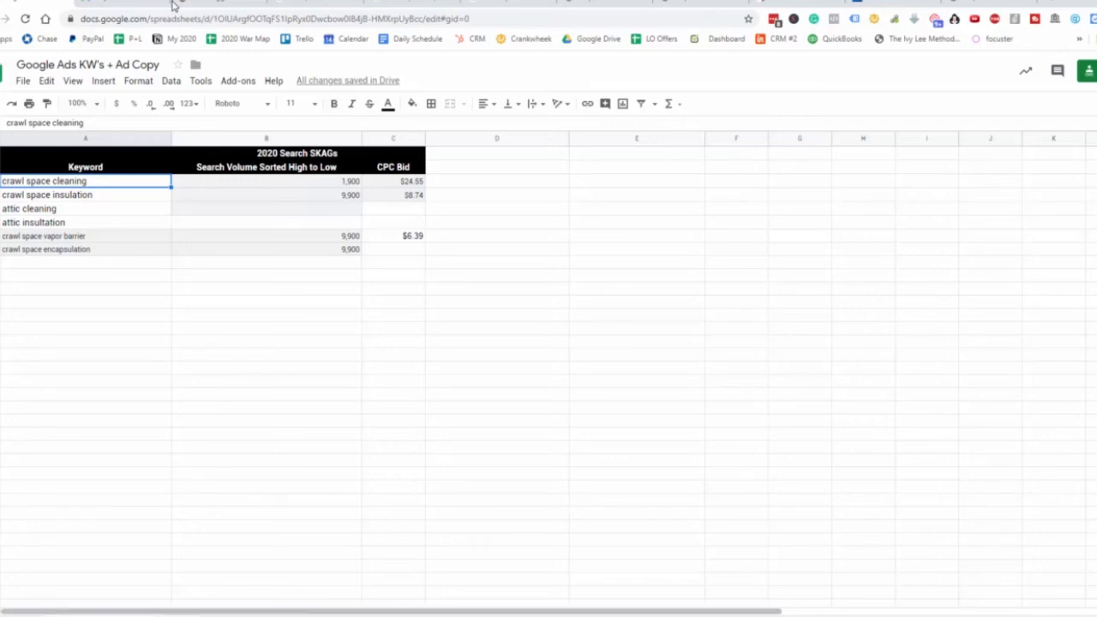
{"action": "key", "text": "ctrl+shift+Page_Down"}
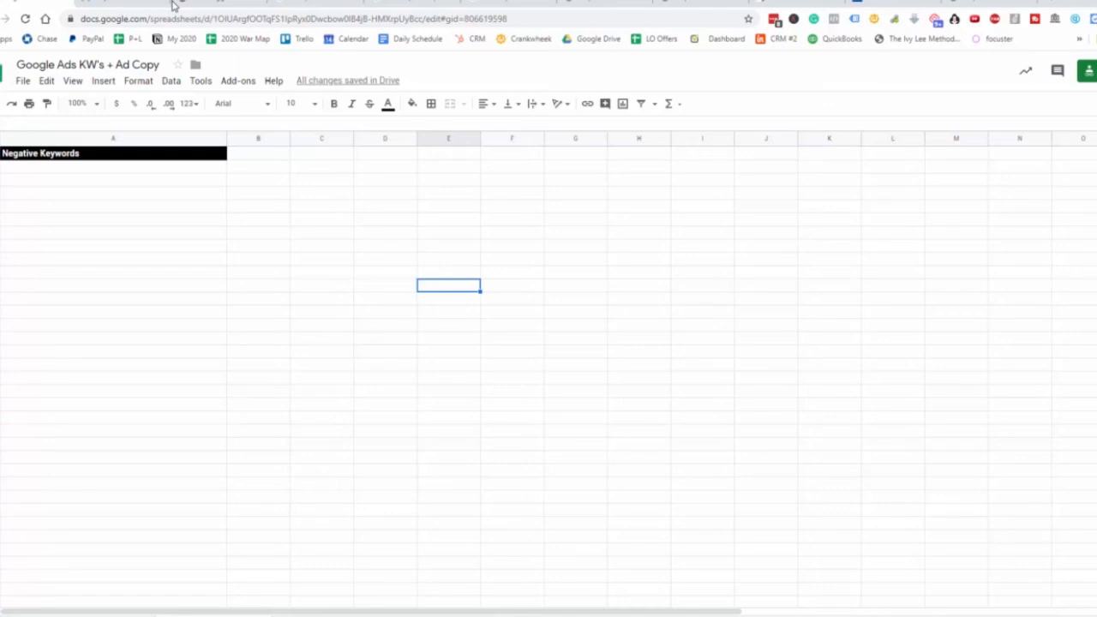
{"action": "left_click", "coordinate": [114, 523]}
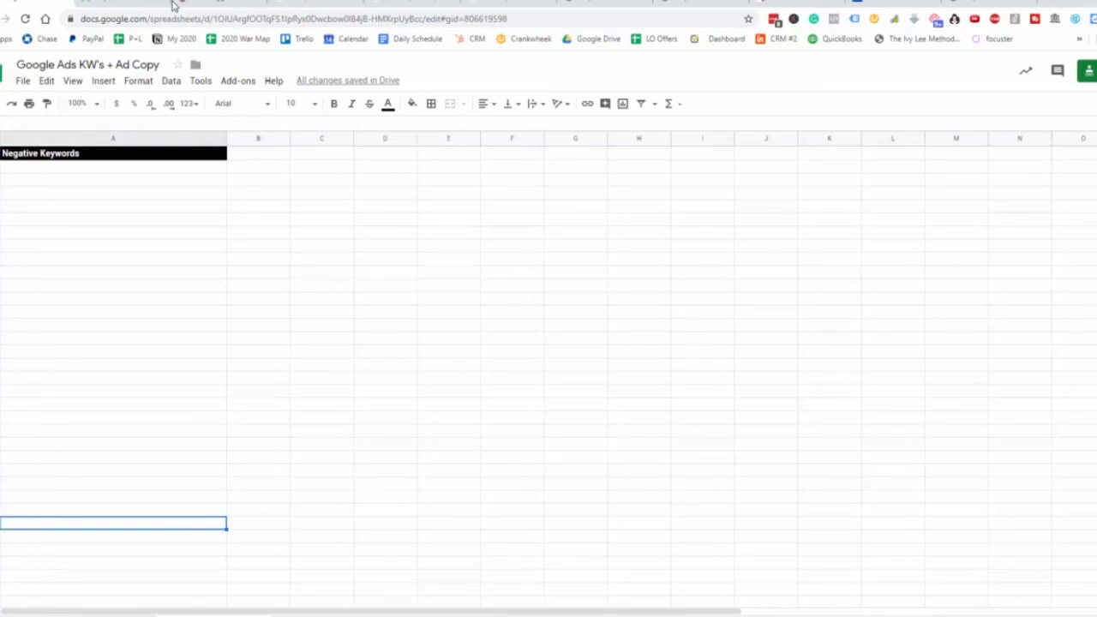
{"action": "left_click", "coordinate": [114, 470]}
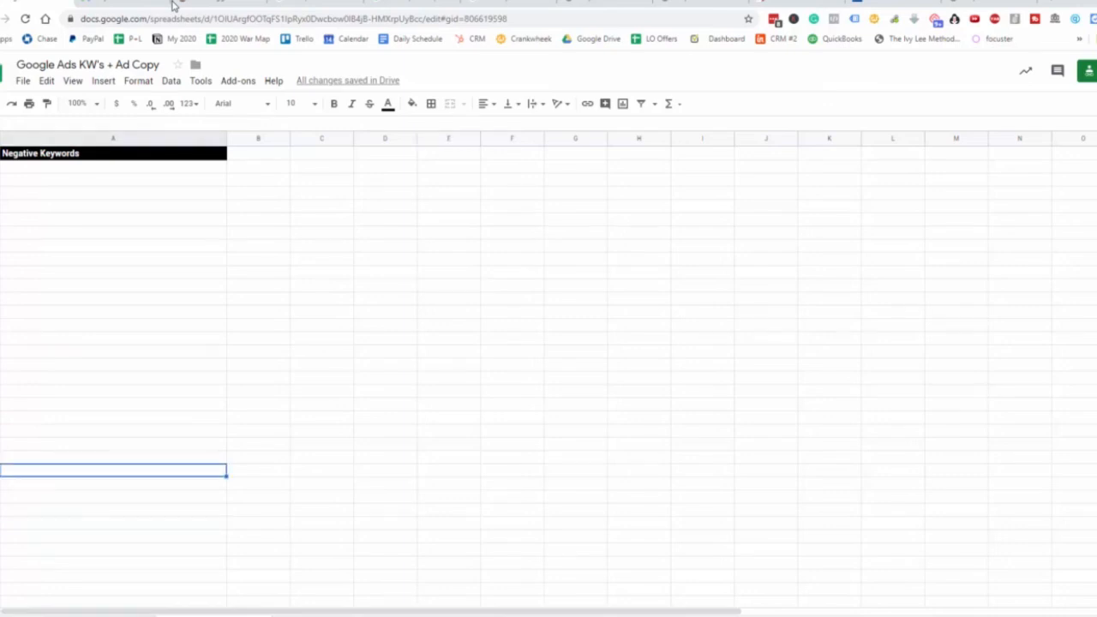
{"action": "left_click", "coordinate": [100, 614]}
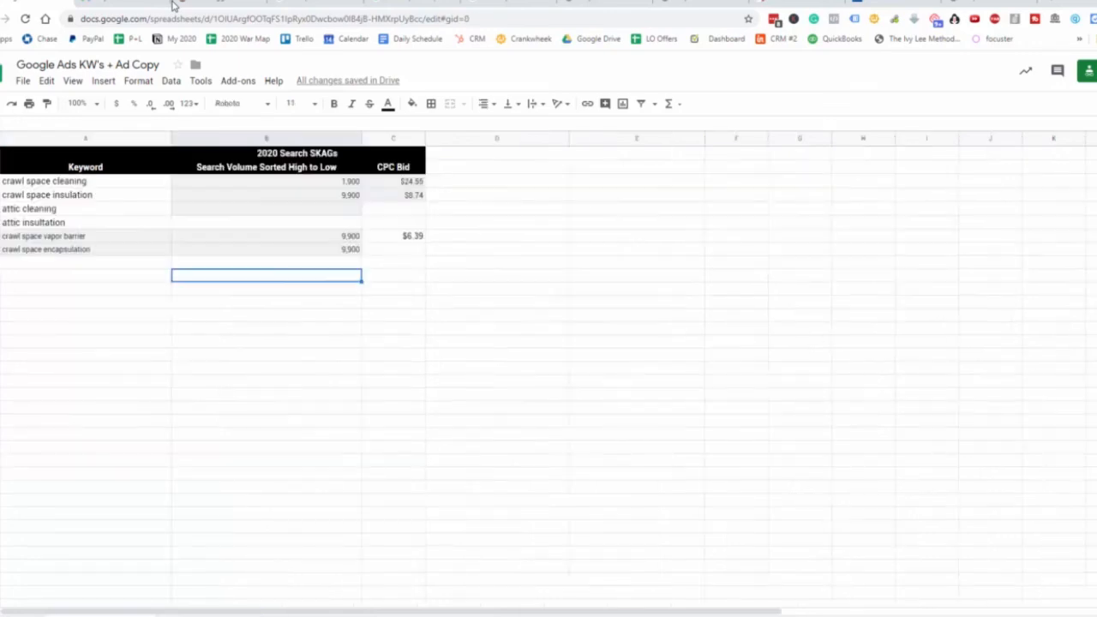
Copy "attic cleaning" from the keyword sheet and get Keyword Planner ideas for that term
{"action": "left_click", "coordinate": [35, 208]}
{"action": "right_click", "coordinate": [67, 208]}
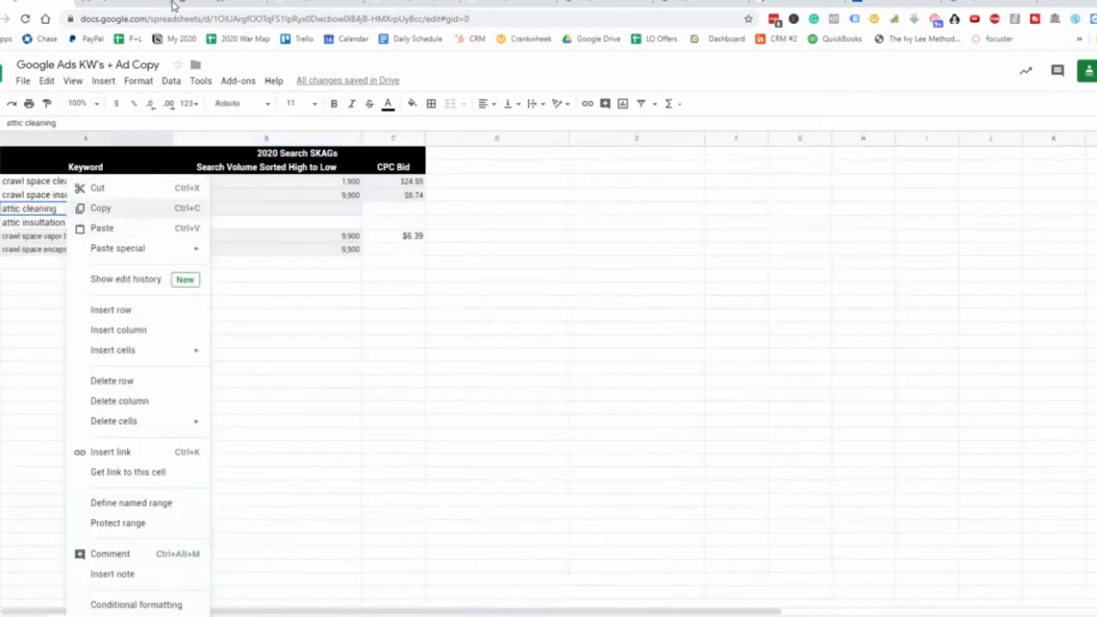
{"action": "left_click", "coordinate": [101, 209]}
{"action": "left_click", "coordinate": [124, 4]}
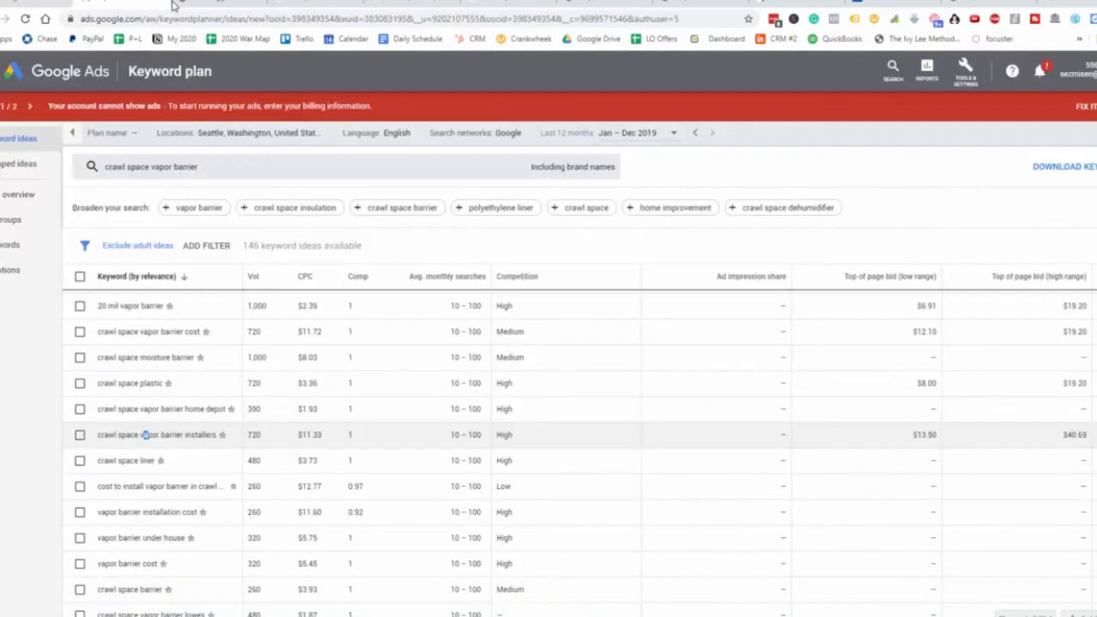
{"action": "left_click", "coordinate": [163, 167]}
{"action": "key", "text": "BackSpace"}
{"action": "type", "text": "attic cleaning"}
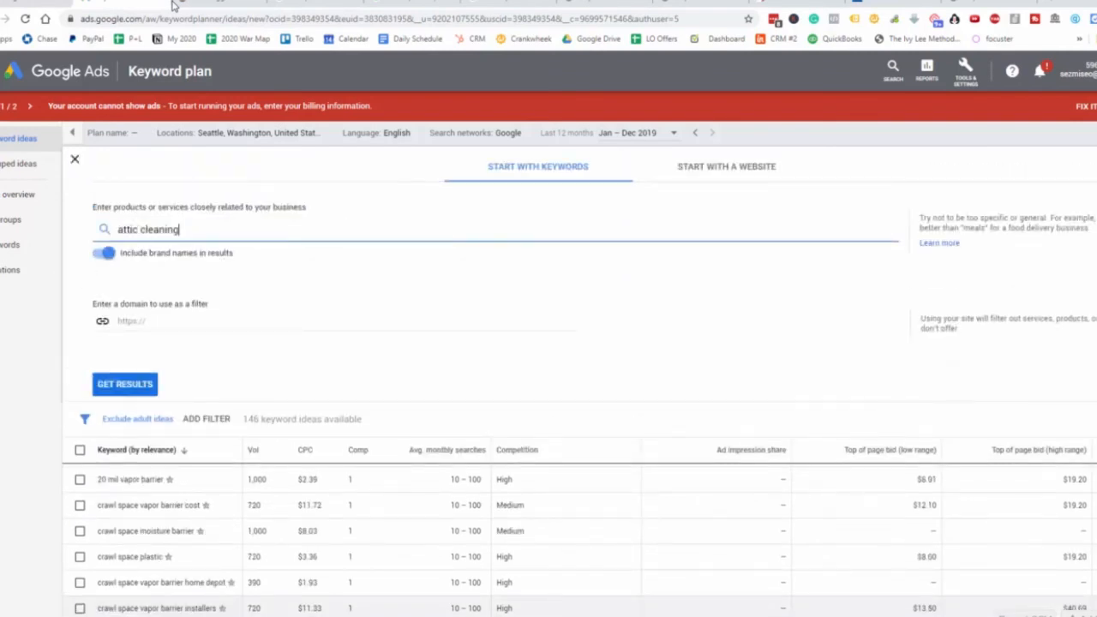
{"action": "left_click", "coordinate": [124, 384]}
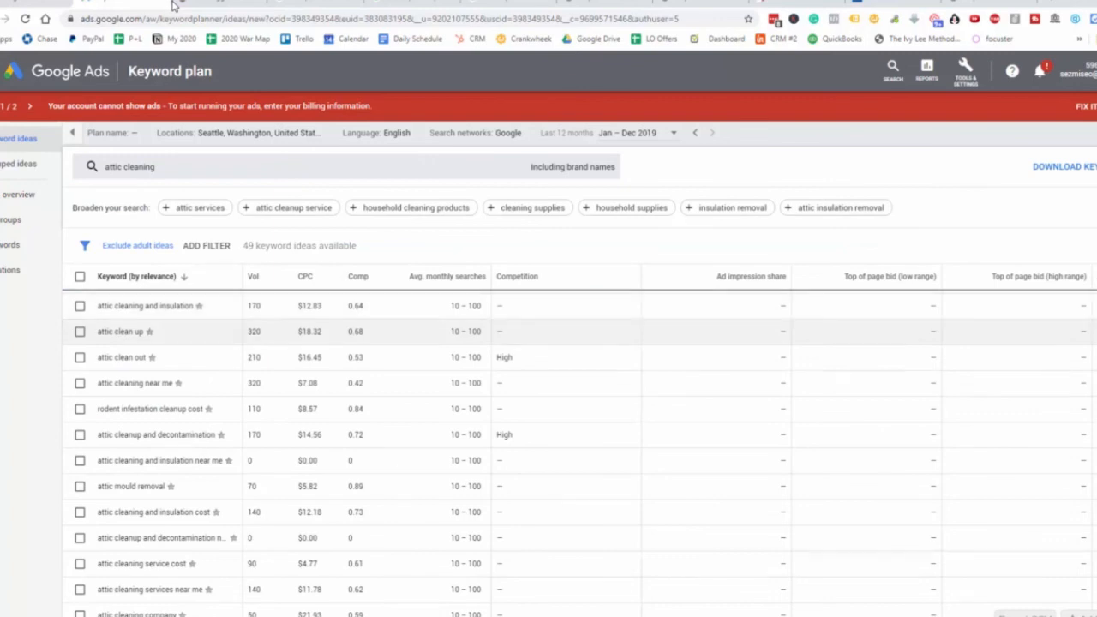
{"action": "left_click_drag", "start_coordinate": [146, 305], "coordinate": [99, 306]}
{"action": "right_click", "coordinate": [99, 307]}
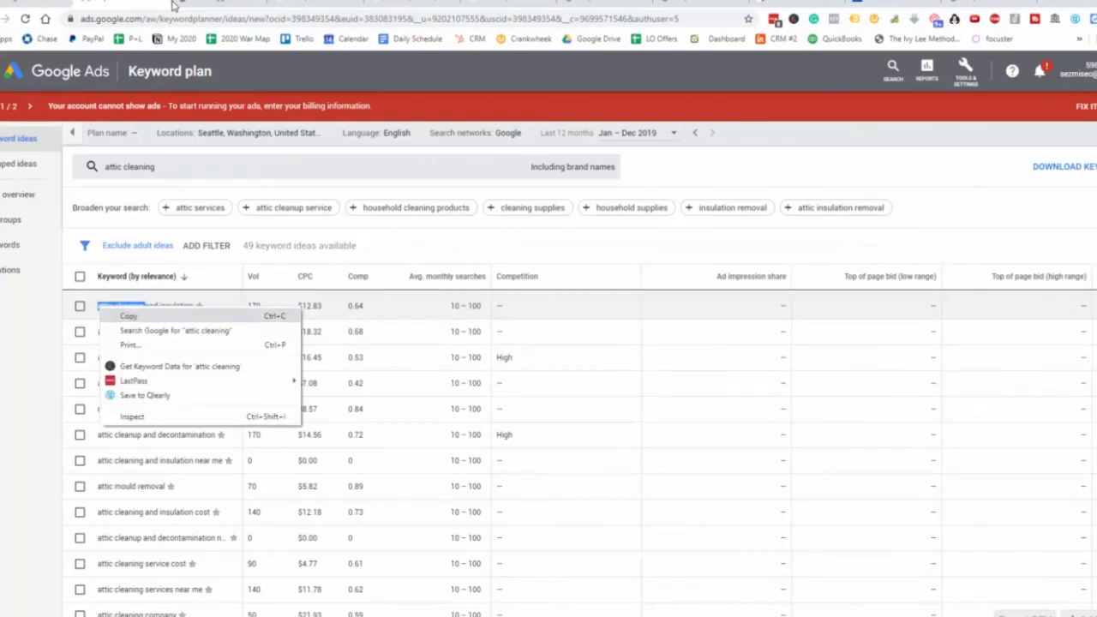
{"action": "left_click", "coordinate": [172, 5]}
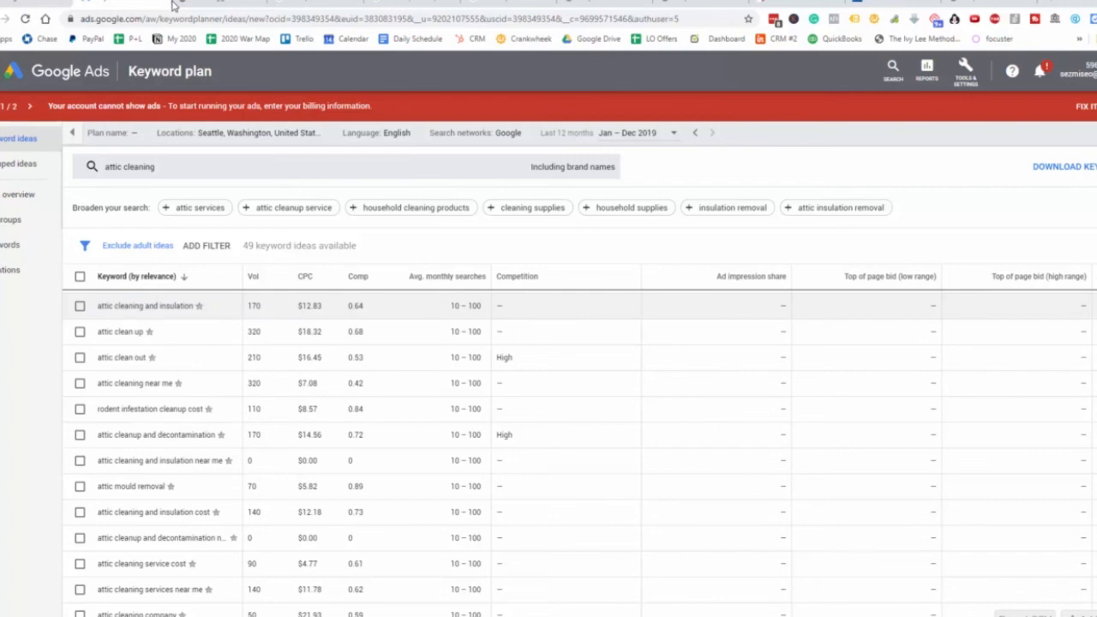
{"action": "left_click", "coordinate": [172, 5]}
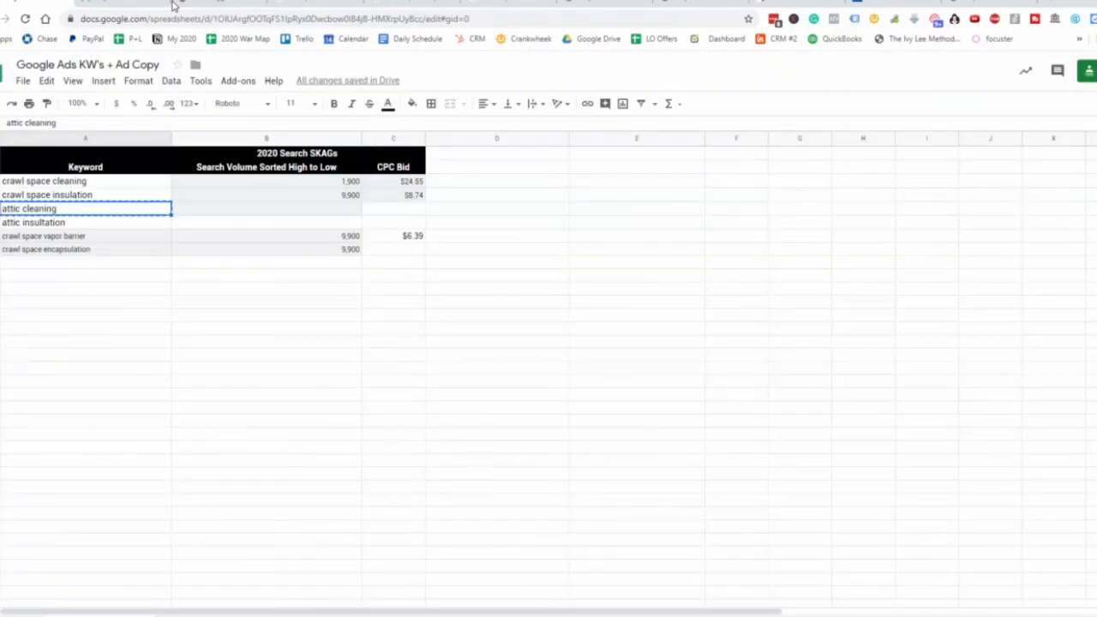
{"action": "key", "text": "Down"}
{"action": "key", "text": "Up"}
{"action": "left_click", "coordinate": [172, 5]}
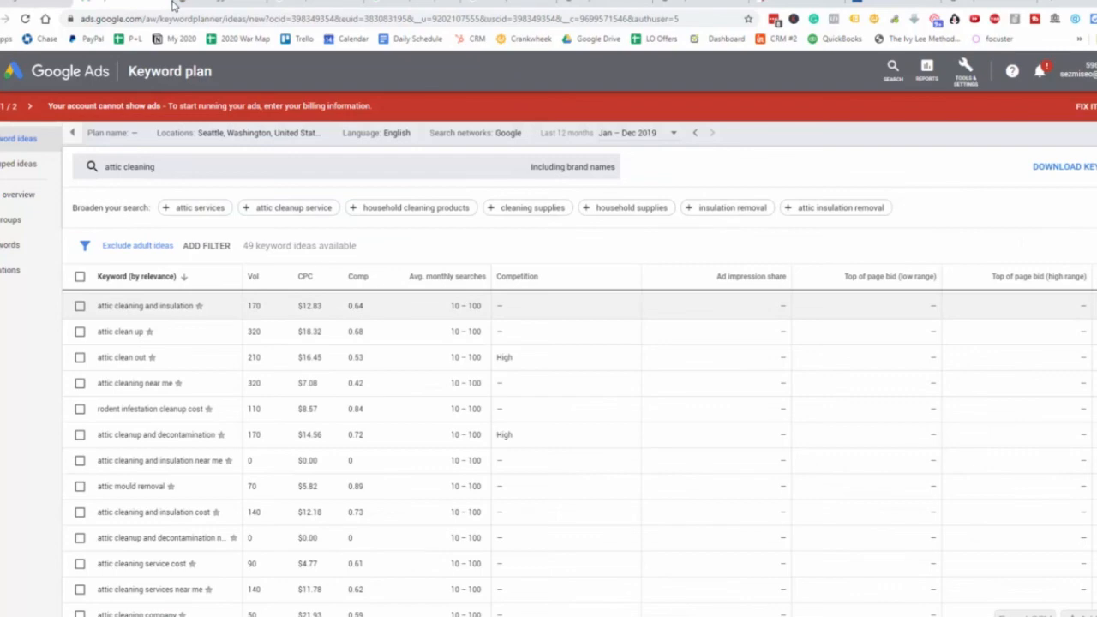
{"action": "left_click", "coordinate": [173, 5]}
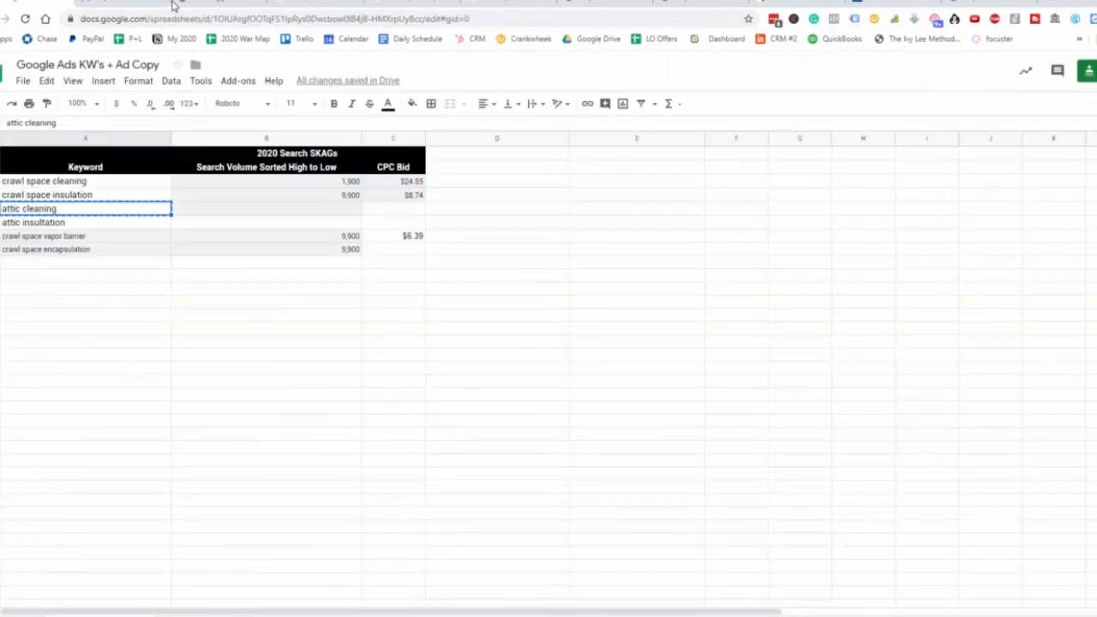
{"action": "left_click", "coordinate": [172, 5]}
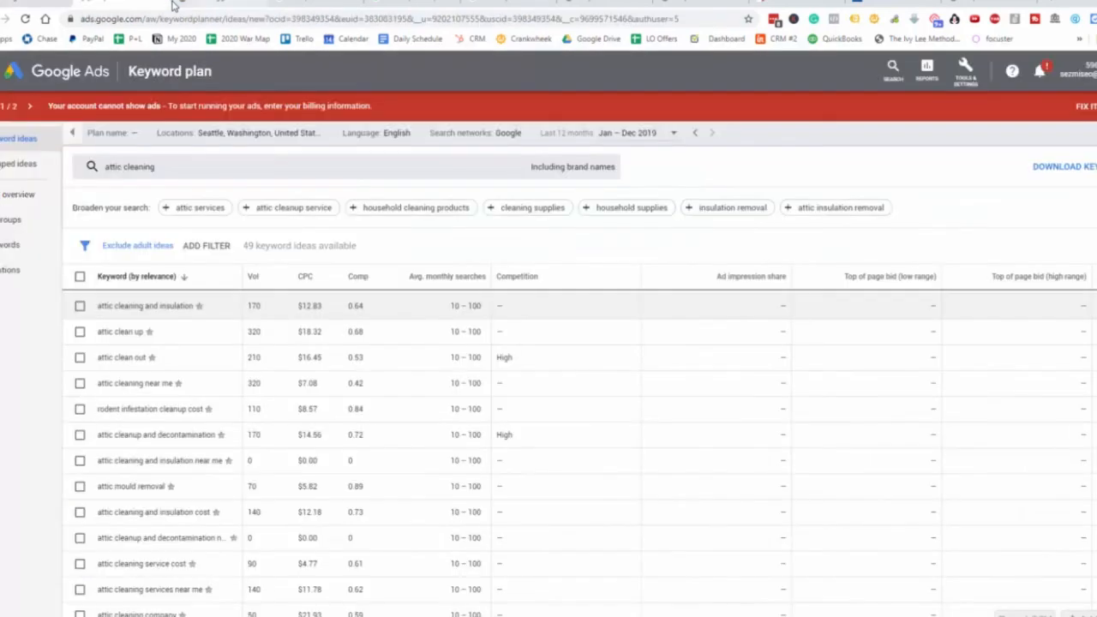
Search Ubersuggest's keyword ideas for "attic cleaning" in English / United States
{"action": "left_click", "coordinate": [172, 5]}
{"action": "key", "text": "ctrl+a"}
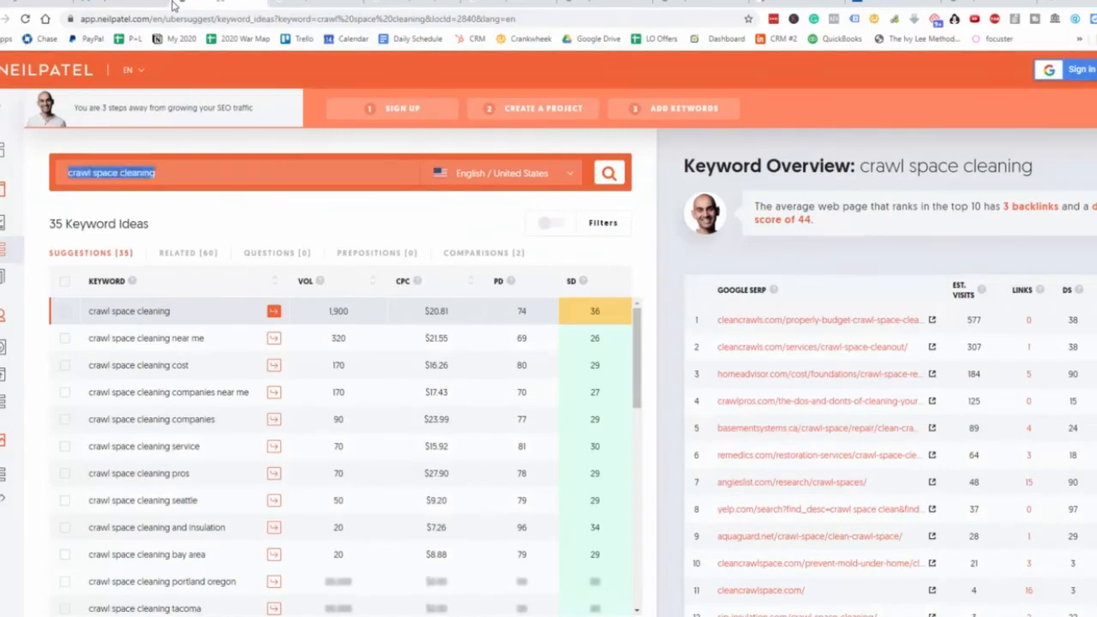
{"action": "type", "text": "alloc"}
{"action": "key", "text": "BackSpace"}
{"action": "key", "text": "BackSpace"}
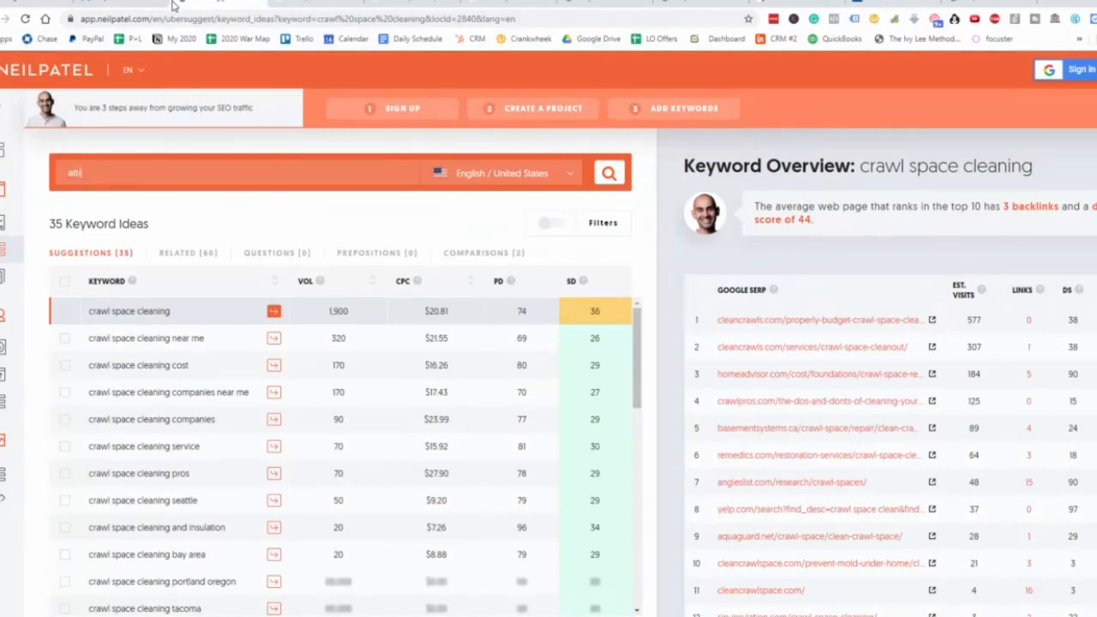
{"action": "type", "text": "ic cleaning"}
{"action": "key", "text": "Return"}
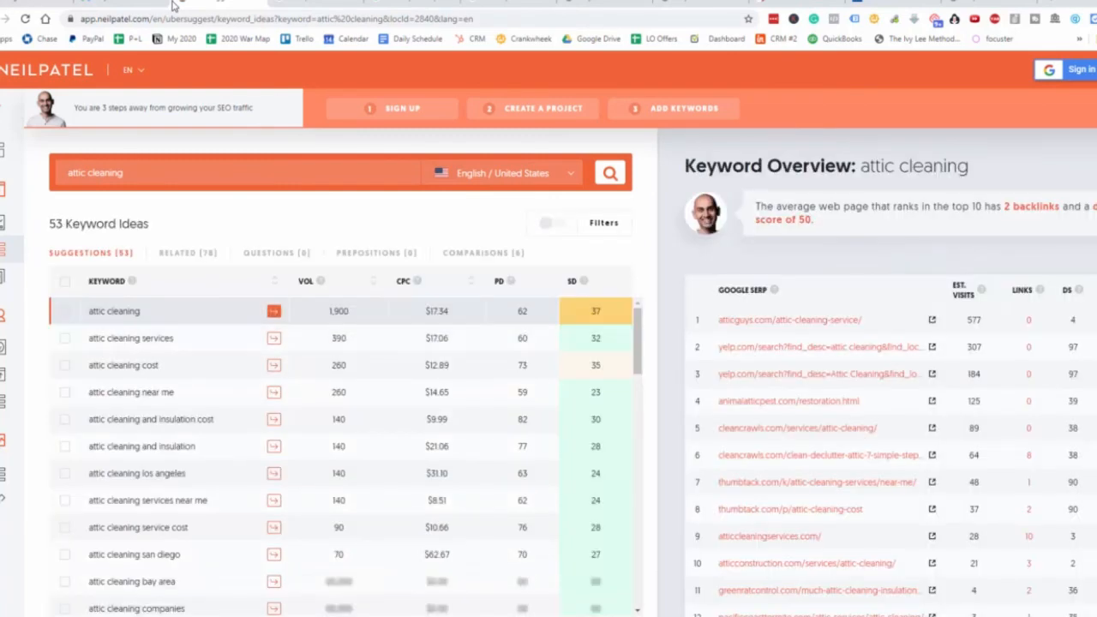
Copy the "attic cleaning" volume of 1,900 from Ubersuggest into that keyword's Search Volume cell in the spreadsheet
{"action": "left_click_drag", "start_coordinate": [332, 311], "coordinate": [350, 311]}
{"action": "right_click", "coordinate": [358, 311]}
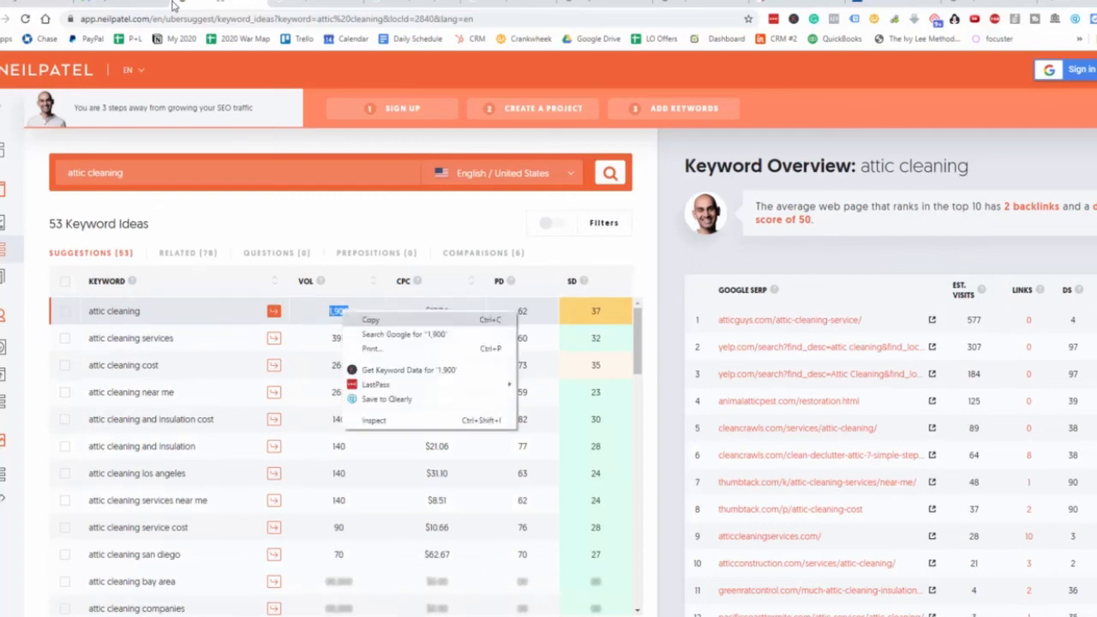
{"action": "left_click", "coordinate": [377, 319]}
{"action": "left_click", "coordinate": [41, 3]}
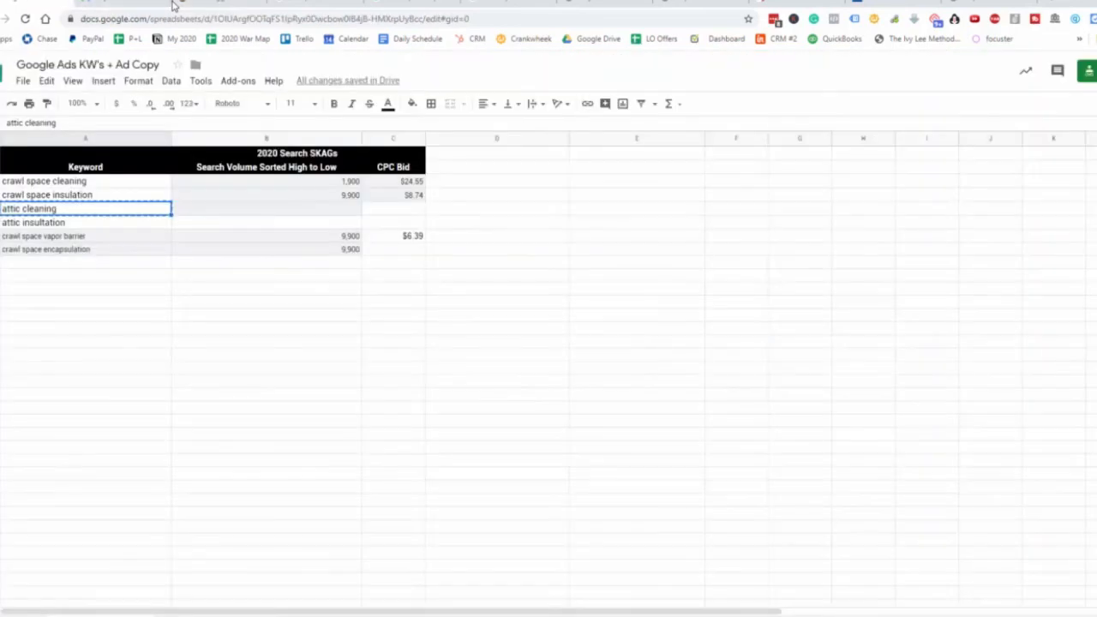
{"action": "key", "text": "Right"}
{"action": "key", "text": "ctrl+v"}
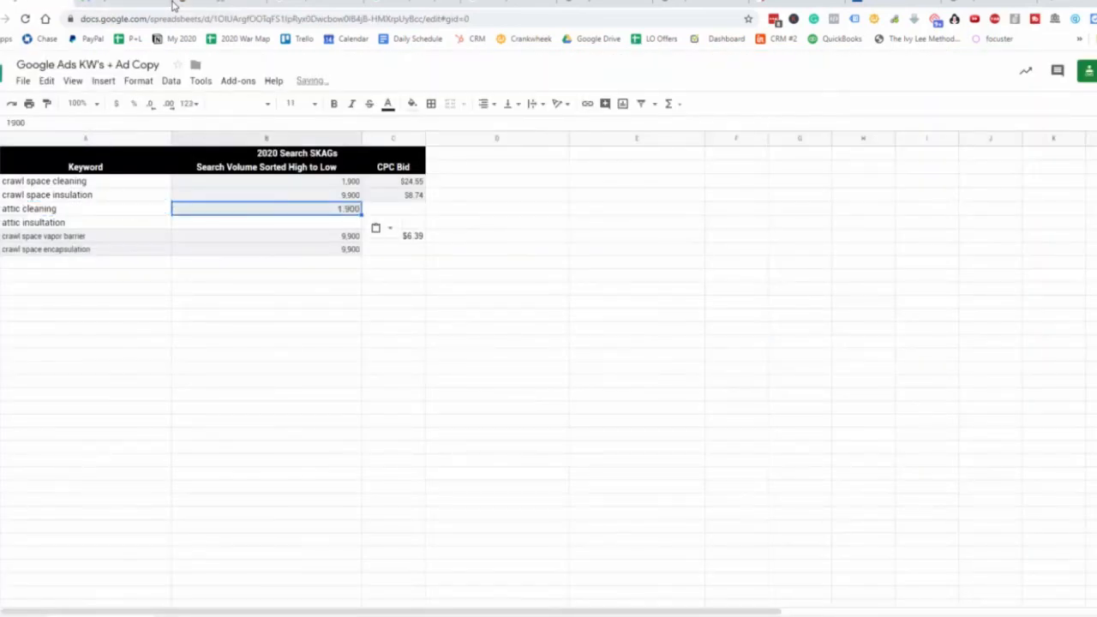
Copy the "attic cleaning" CPC of $17.34 from Ubersuggest into that keyword's CPC Bid cell in the spreadsheet
{"action": "left_click", "coordinate": [171, 4]}
{"action": "left_click", "coordinate": [174, 4]}
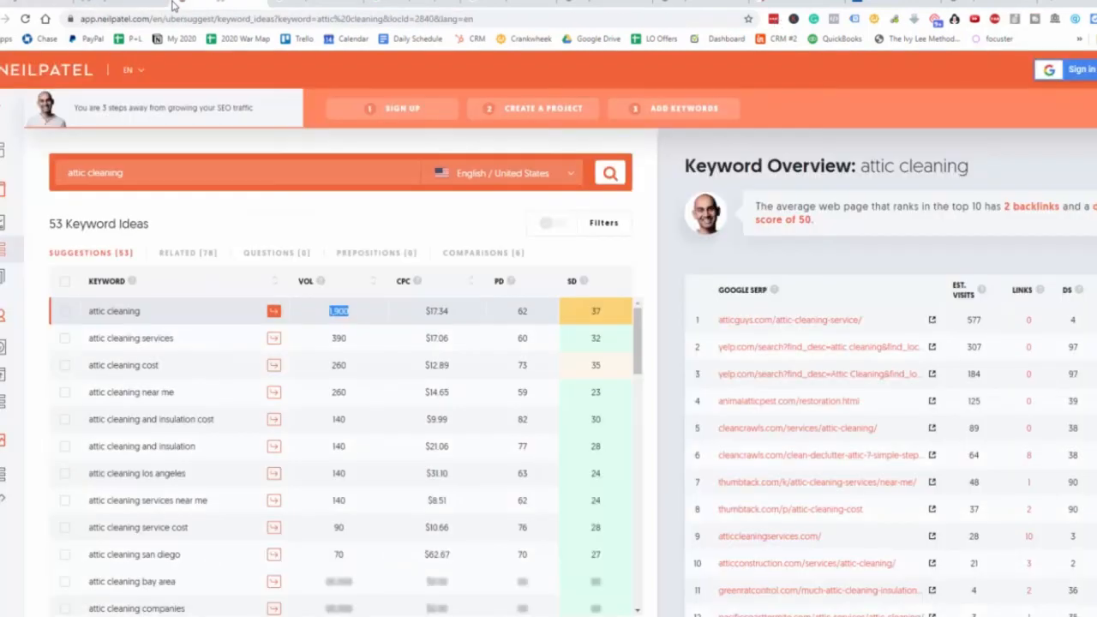
{"action": "left_click_drag", "start_coordinate": [426, 311], "coordinate": [450, 311]}
{"action": "left_click", "coordinate": [172, 4]}
{"action": "left_click", "coordinate": [394, 209]}
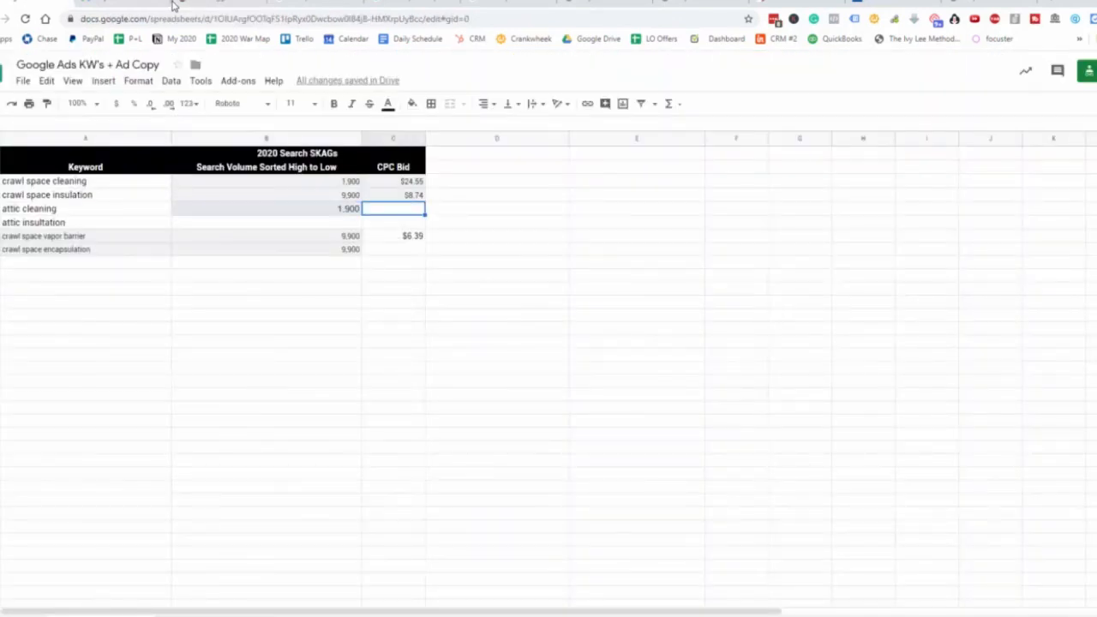
{"action": "key", "text": "ctrl+v"}
{"action": "left_click", "coordinate": [266, 289]}
Search Ubersuggest's keyword ideas for "attic insulation" in English / United States
{"action": "left_click", "coordinate": [161, 4]}
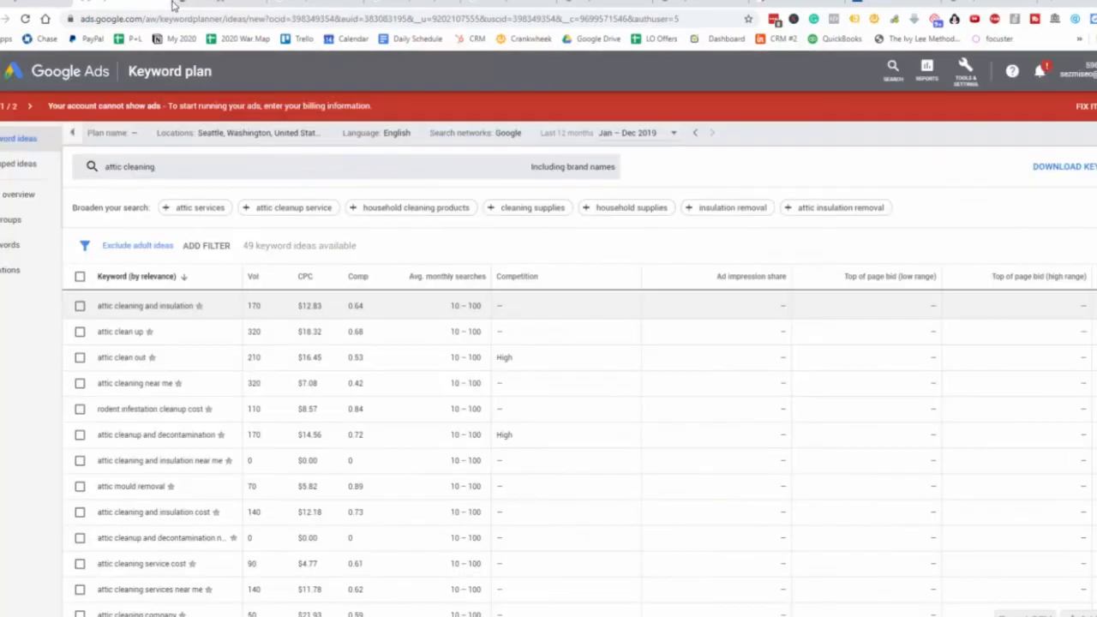
{"action": "left_click", "coordinate": [182, 4]}
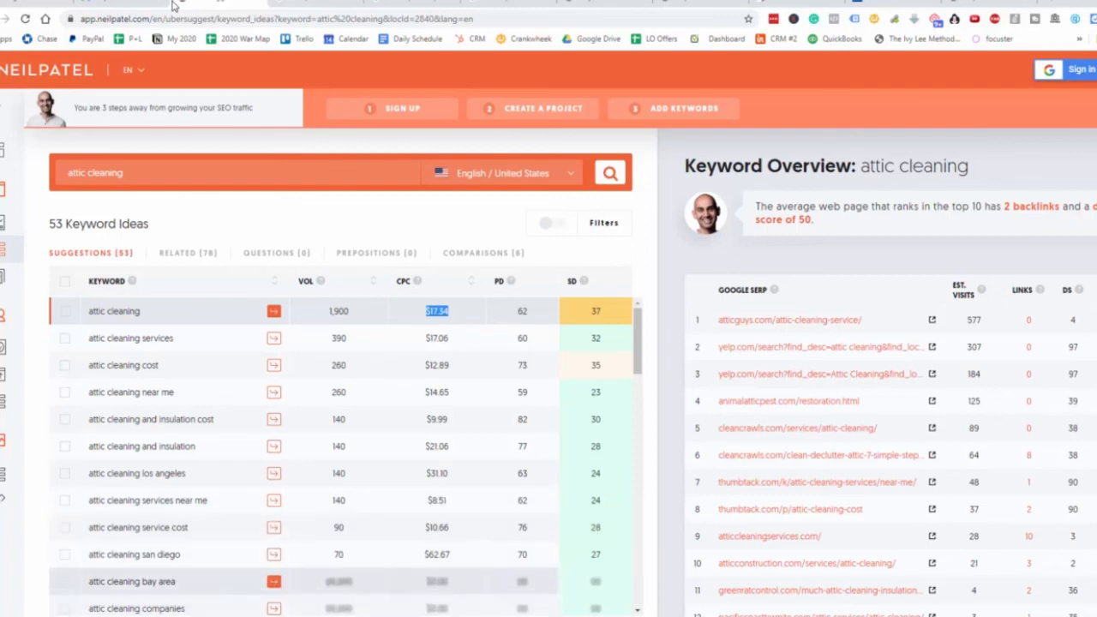
{"action": "left_click_drag", "start_coordinate": [125, 173], "coordinate": [87, 173]}
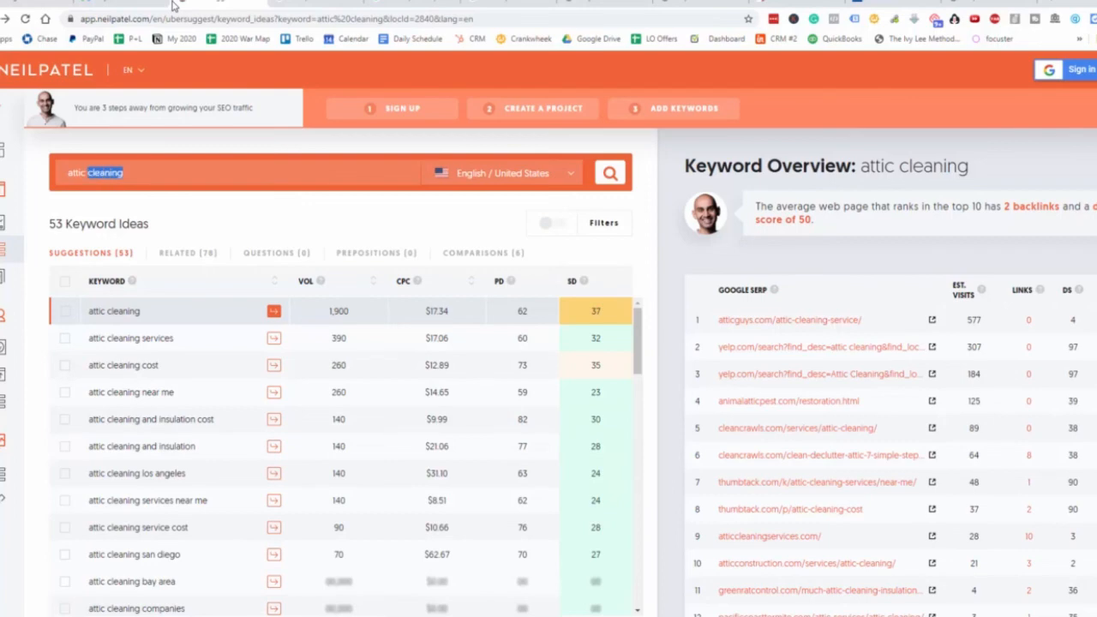
{"action": "type", "text": "insulation"}
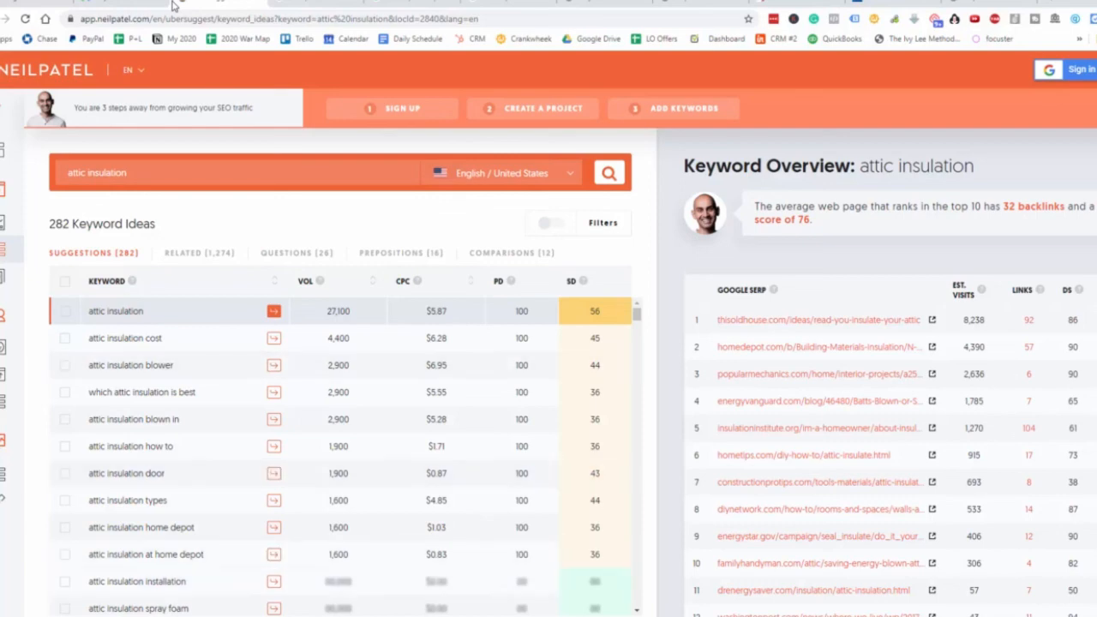
Return to the keyword spreadsheet and review the keywords from "crawl space cleaning" to "crawl space encapsulation"
{"action": "left_click", "coordinate": [172, 4]}
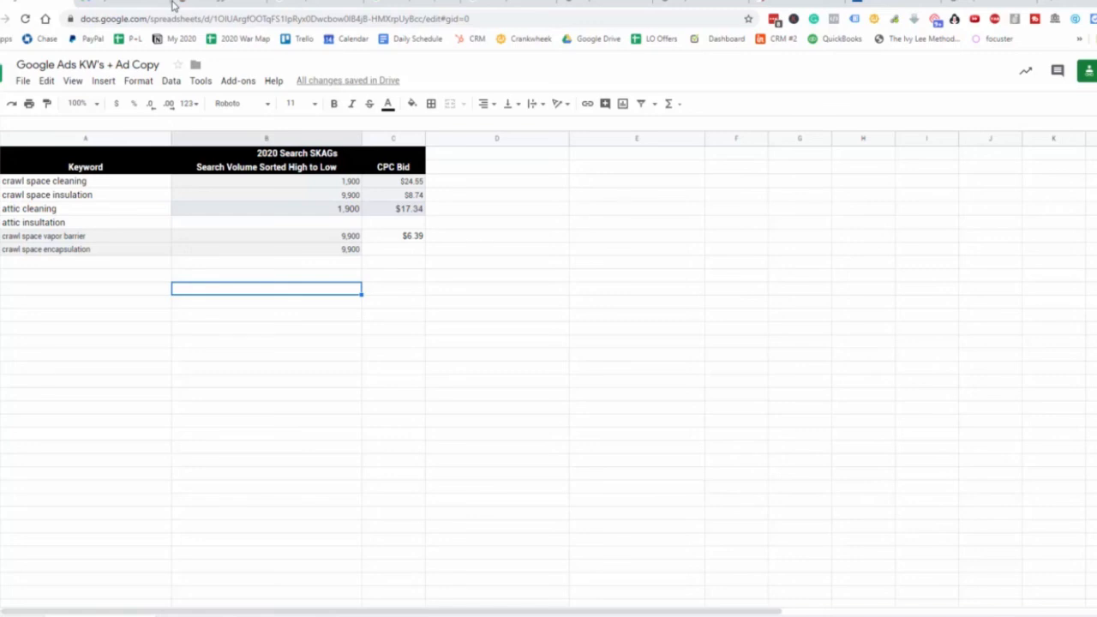
{"action": "left_click_drag", "start_coordinate": [86, 181], "coordinate": [86, 249]}
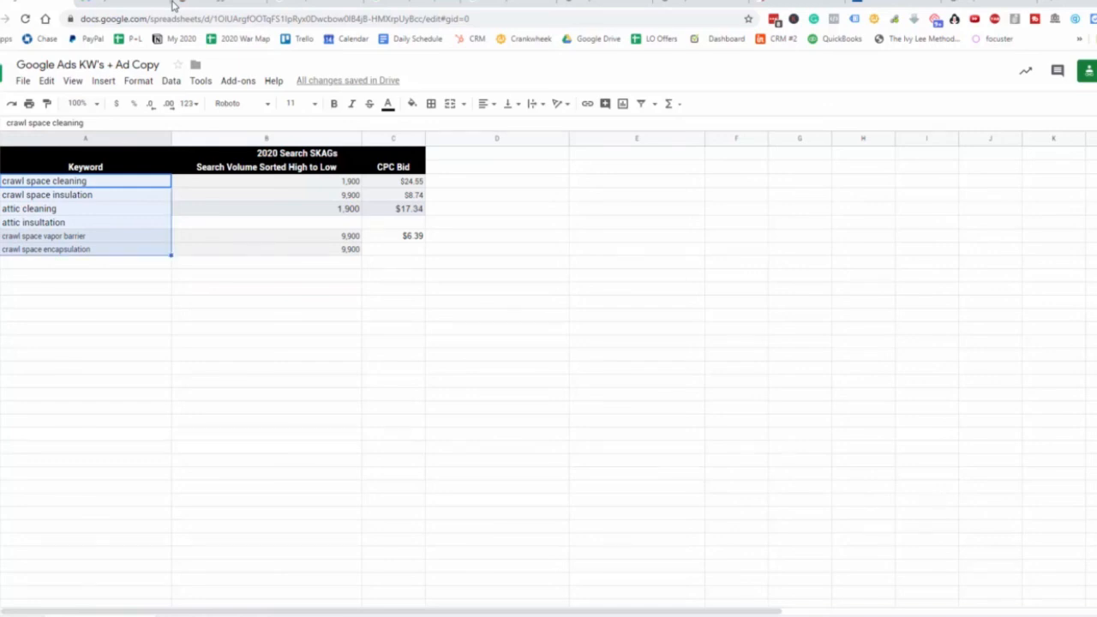
{"action": "left_click", "coordinate": [86, 263]}
{"action": "left_click", "coordinate": [85, 181]}
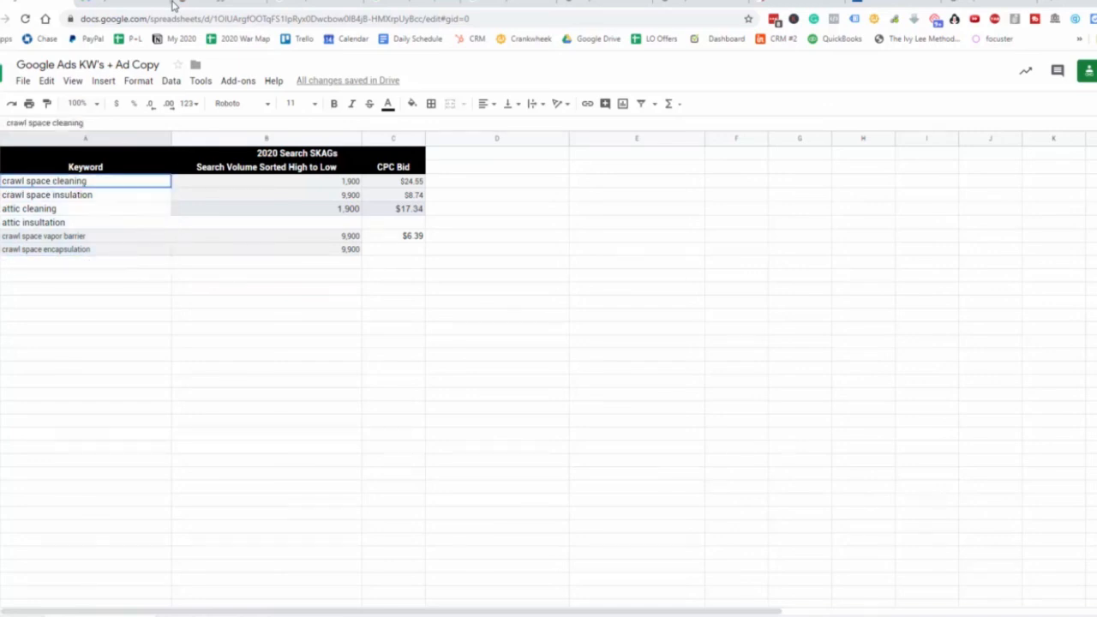